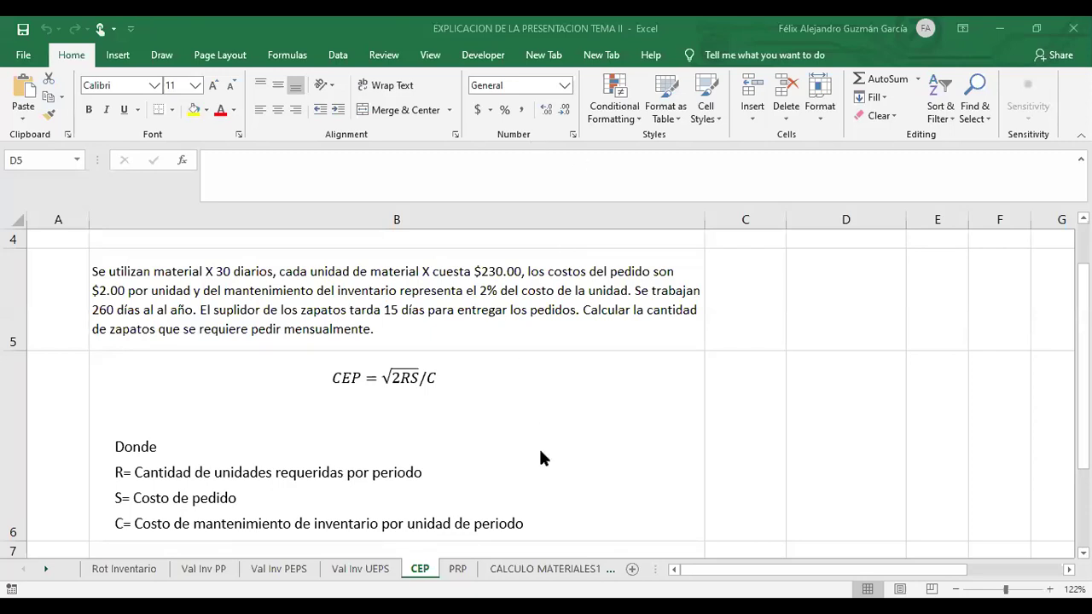
# Calculate the yearly units required in cell D5 with =260*30, and clear the cell again
pyautogui.click(831, 330)
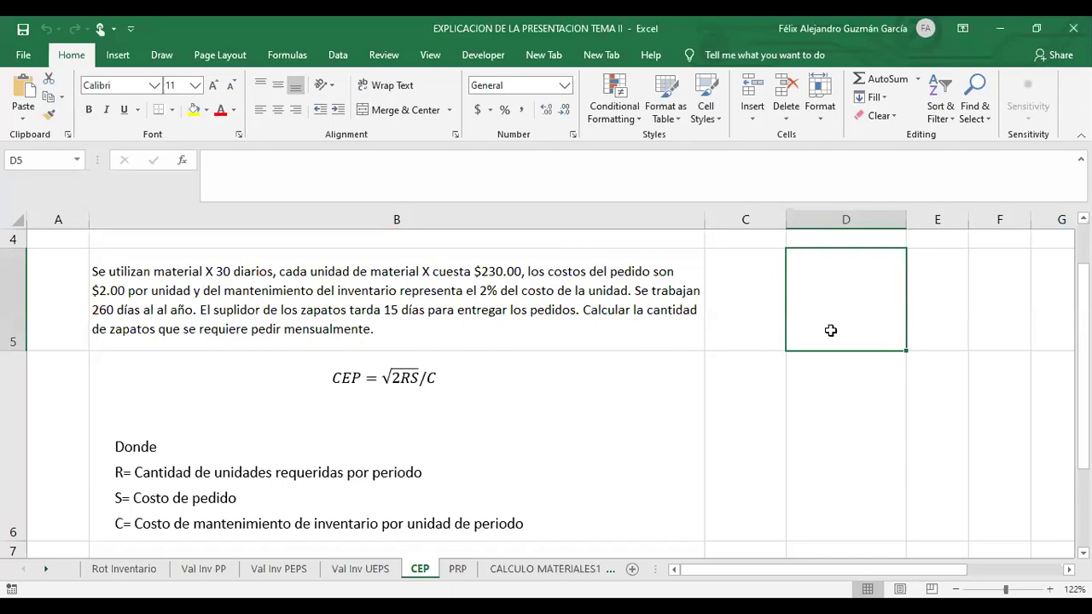
pyautogui.write('=')
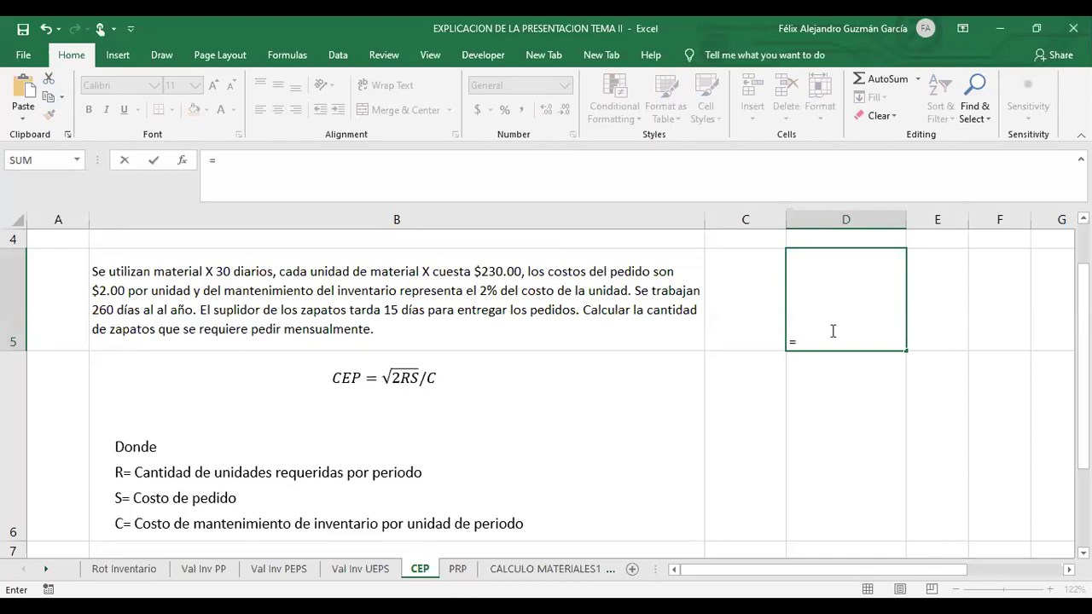
pyautogui.write('260*30')
pyautogui.press('Return')
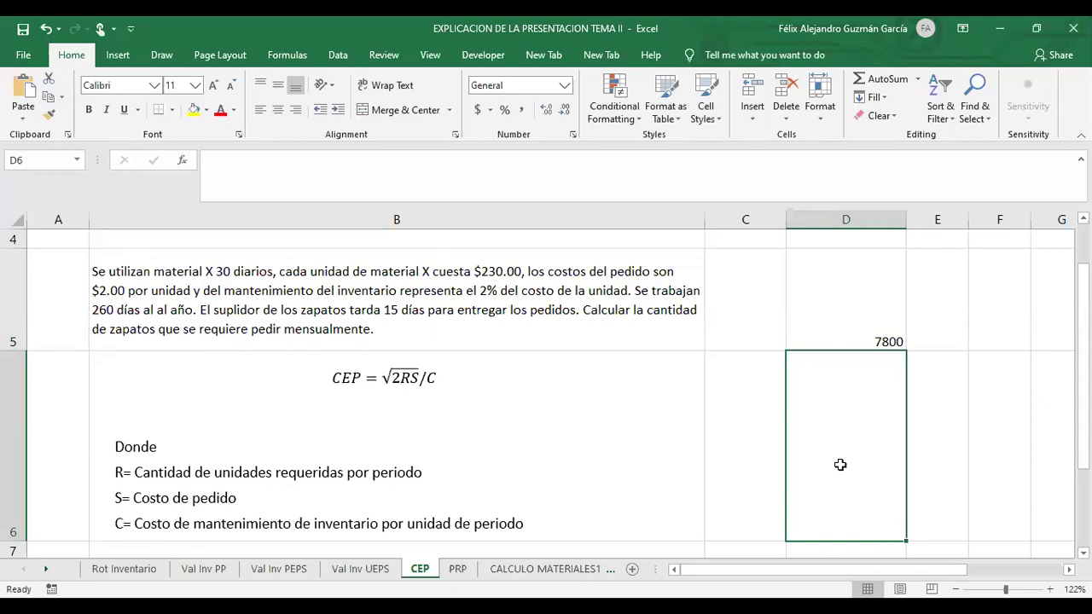
pyautogui.click(876, 306)
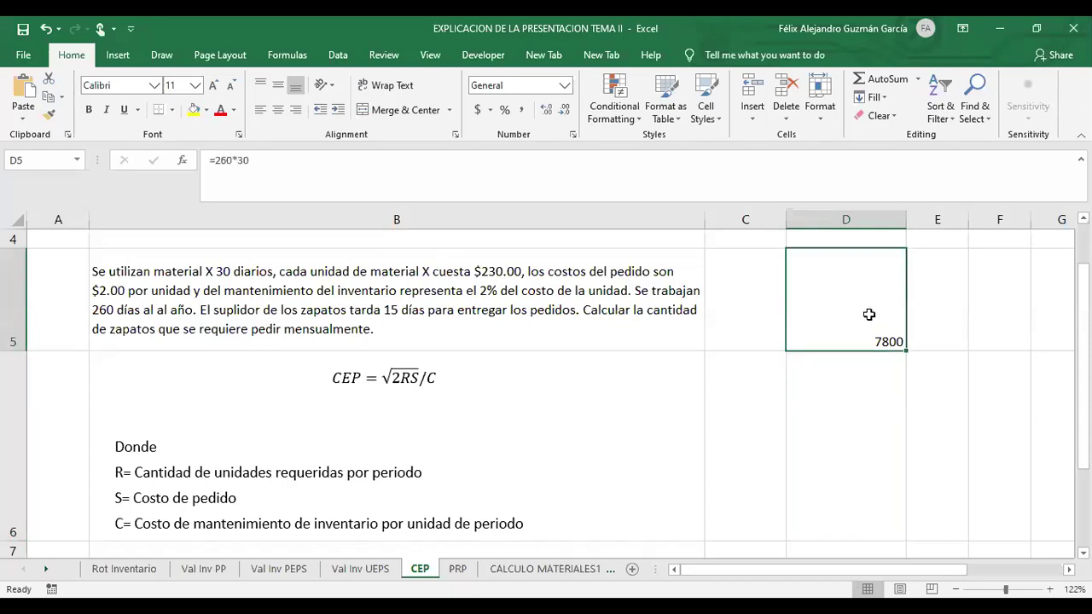
pyautogui.press('Delete')
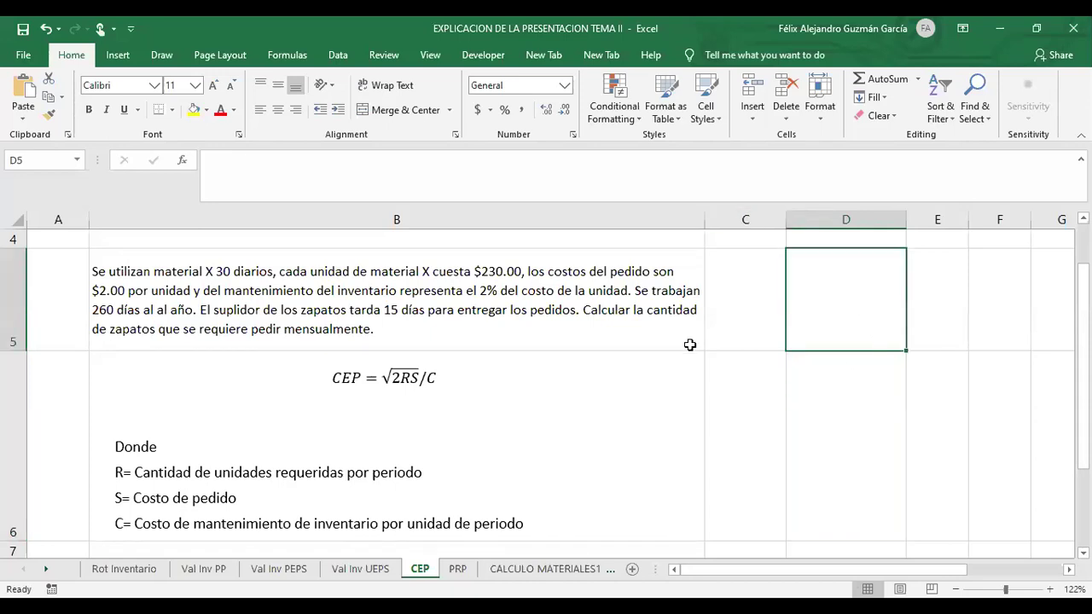
# Examine the CEP square-root formula and the definitions of R, S and C alongside the worked calculation
pyautogui.scroll(-2, 716, 367)
pyautogui.scroll(1, 719, 371)
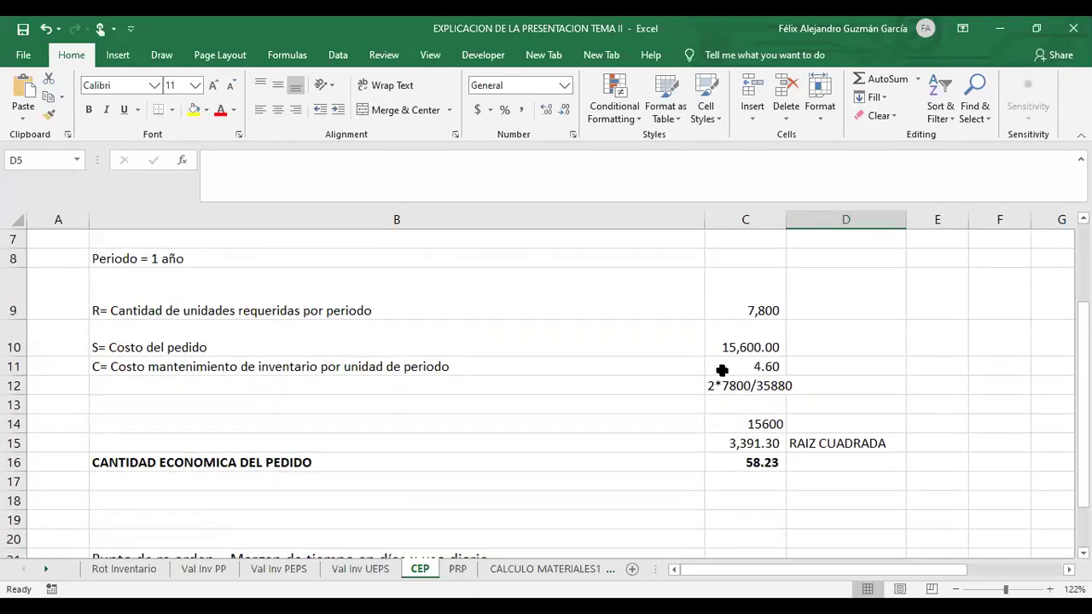
pyautogui.scroll(3, 722, 369)
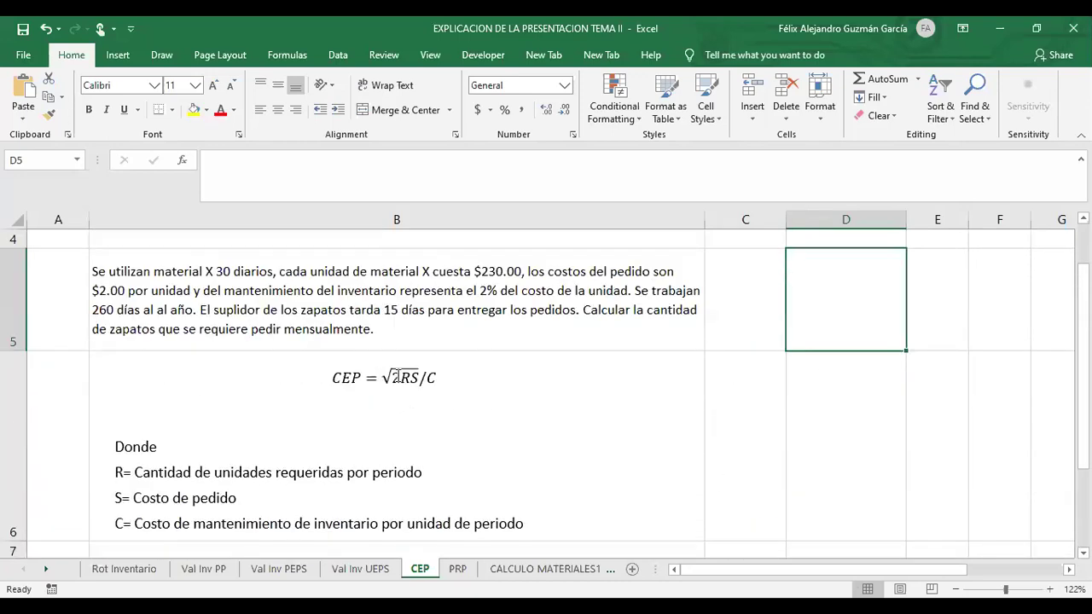
pyautogui.click(398, 374)
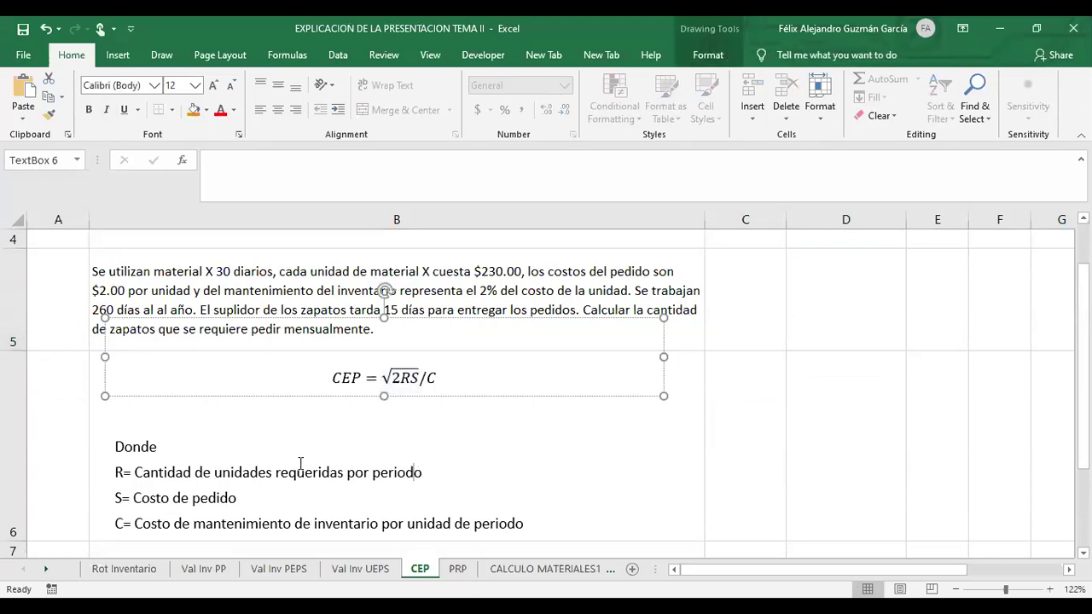
pyautogui.click(135, 523)
pyautogui.click(756, 498)
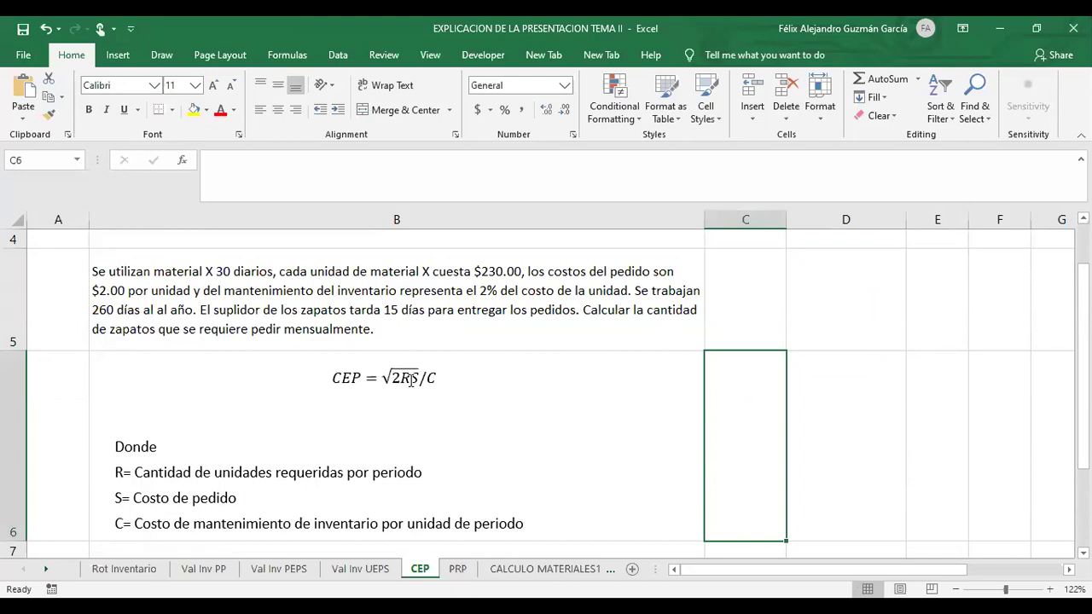
pyautogui.scroll(-1, 410, 381)
pyautogui.scroll(1, 410, 380)
pyautogui.scroll(-2, 273, 290)
pyautogui.scroll(2, 271, 288)
pyautogui.scroll(-1, 512, 409)
# Check the formulas behind R, S and C in cells C9 to C11 against the data in the problem statement
pyautogui.click(731, 307)
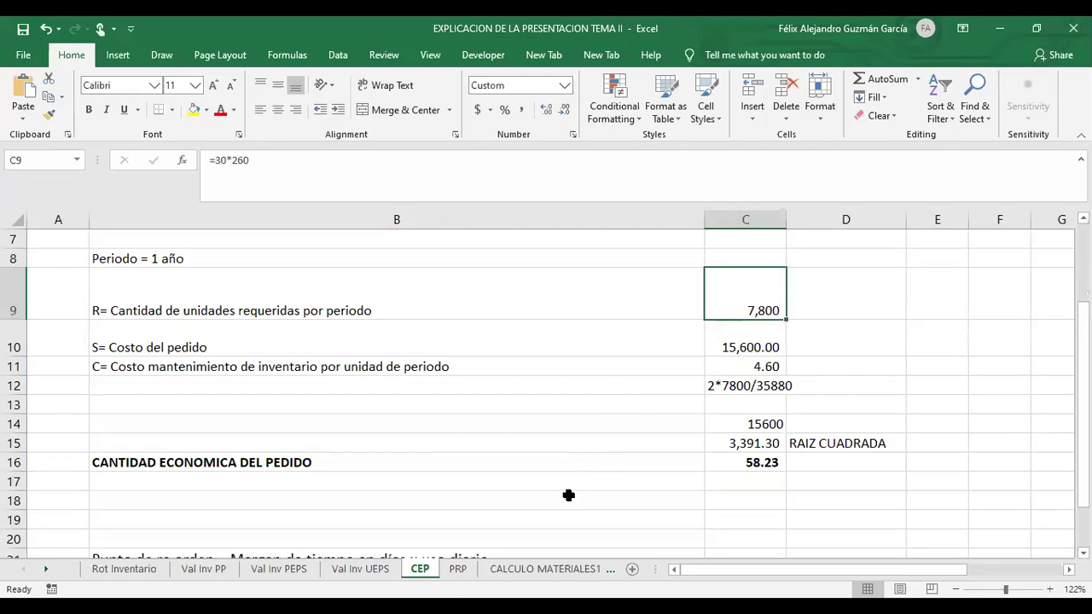
pyautogui.scroll(2, 529, 424)
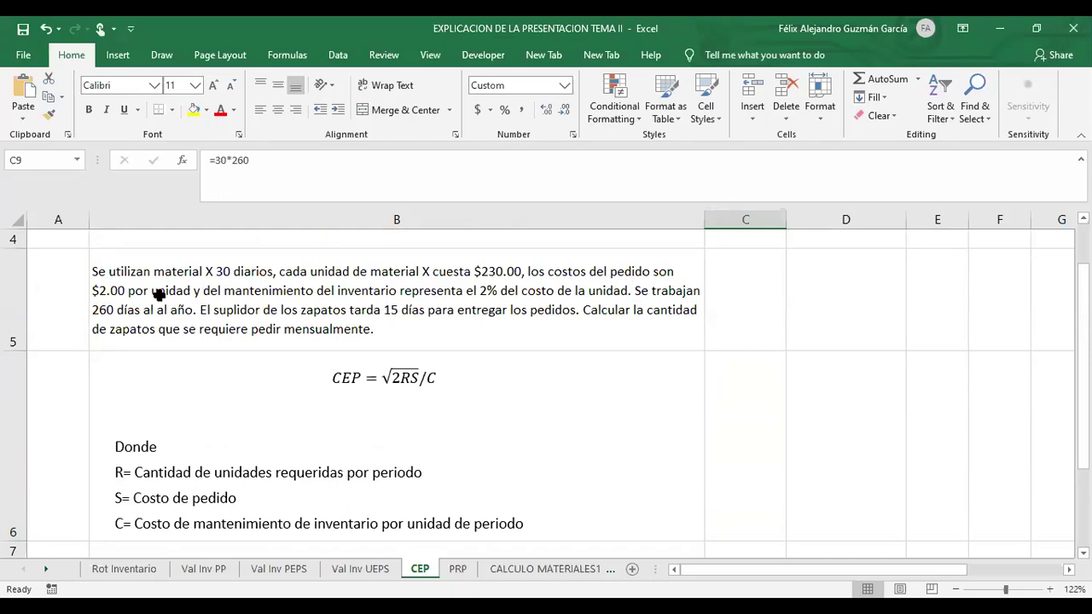
pyautogui.scroll(-1, 546, 517)
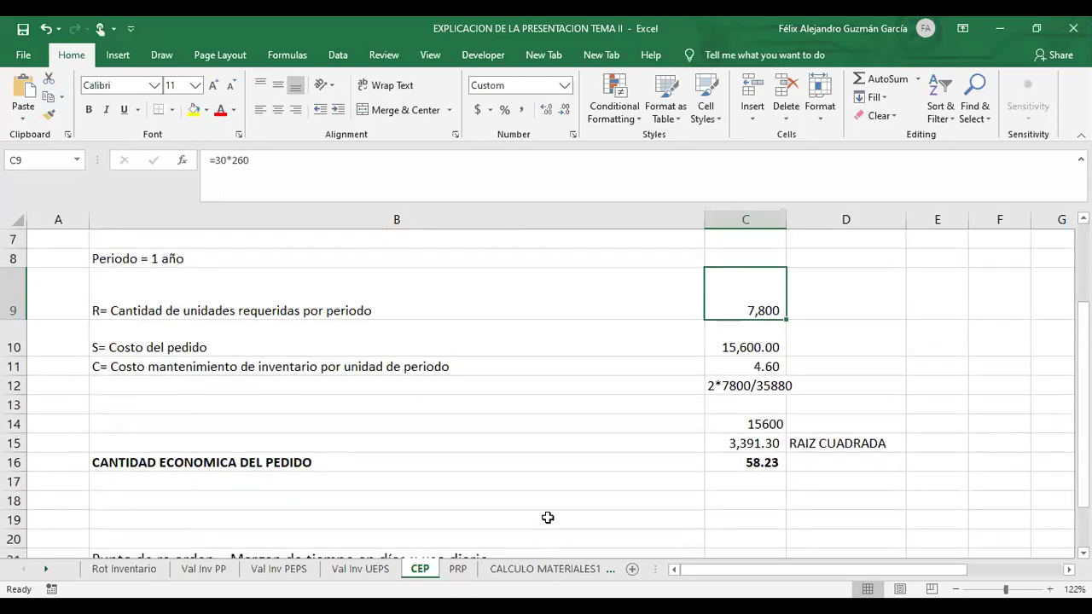
pyautogui.click(739, 345)
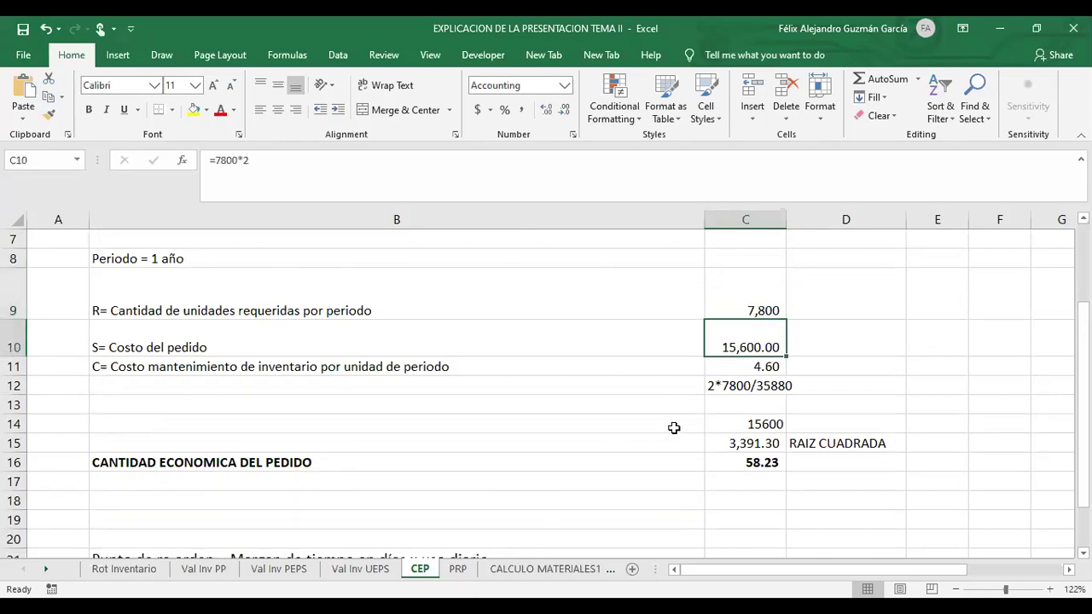
pyautogui.scroll(1, 674, 428)
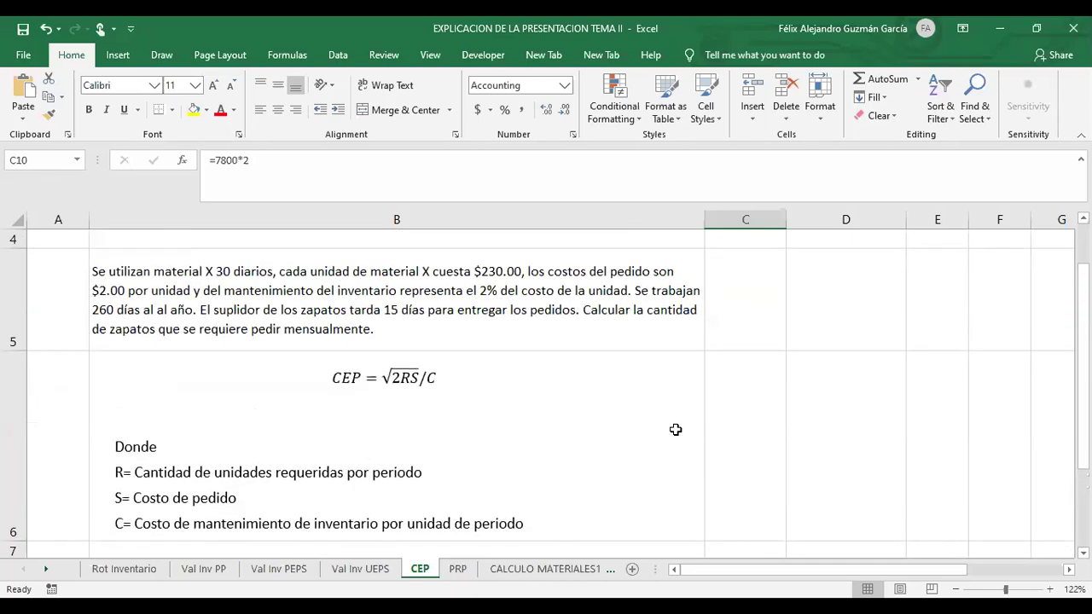
pyautogui.scroll(-1, 675, 429)
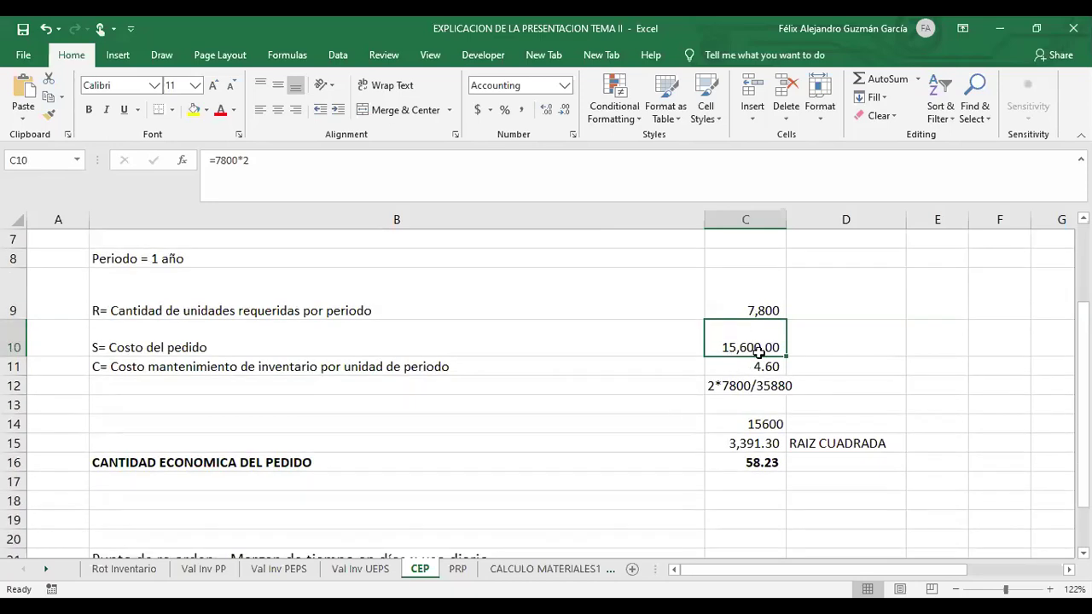
pyautogui.click(770, 372)
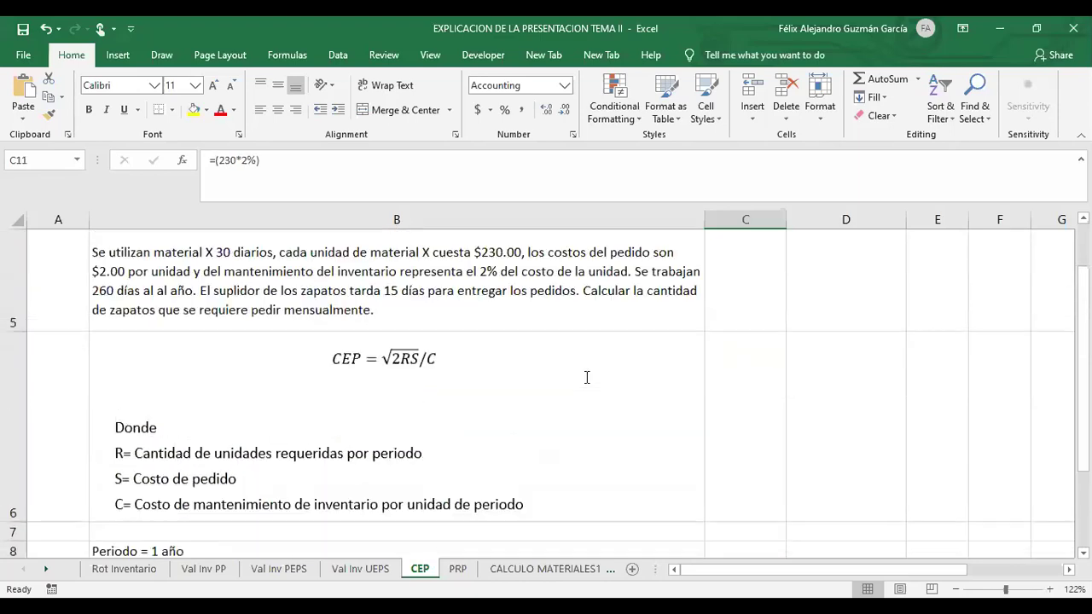
pyautogui.scroll(1, 588, 377)
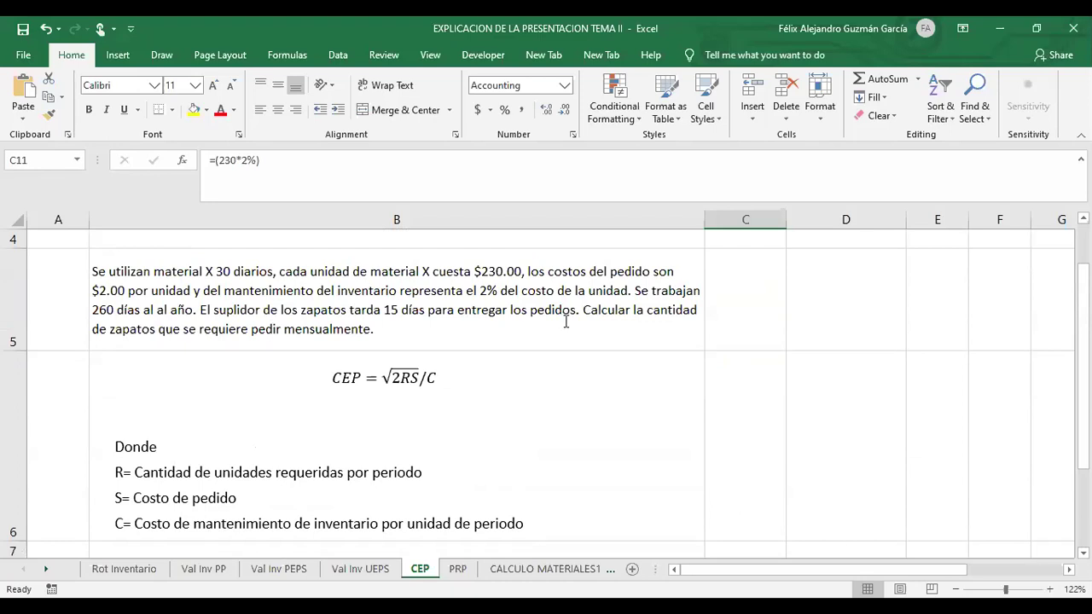
pyautogui.scroll(-2, 564, 323)
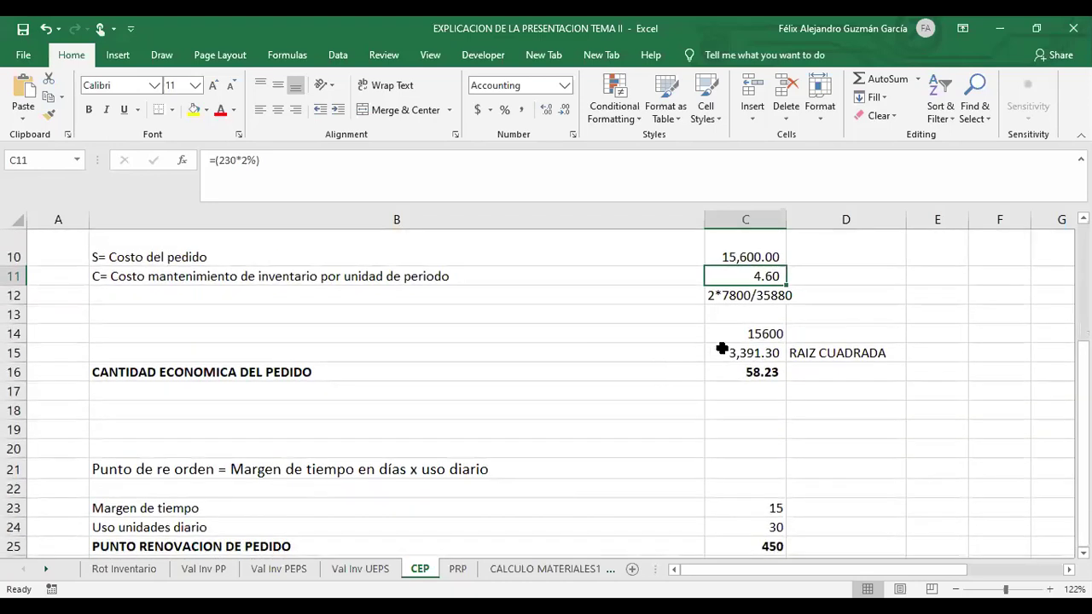
# Inspect the intermediate calculations in C12, C14 and C15 and the square-root formula in C16
pyautogui.click(732, 296)
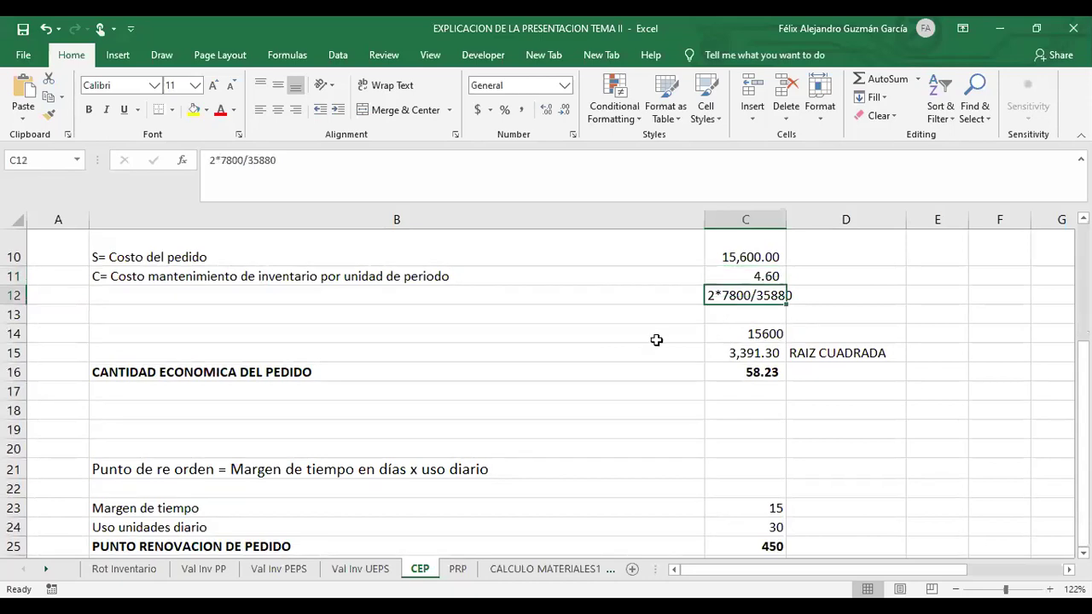
pyautogui.click(747, 352)
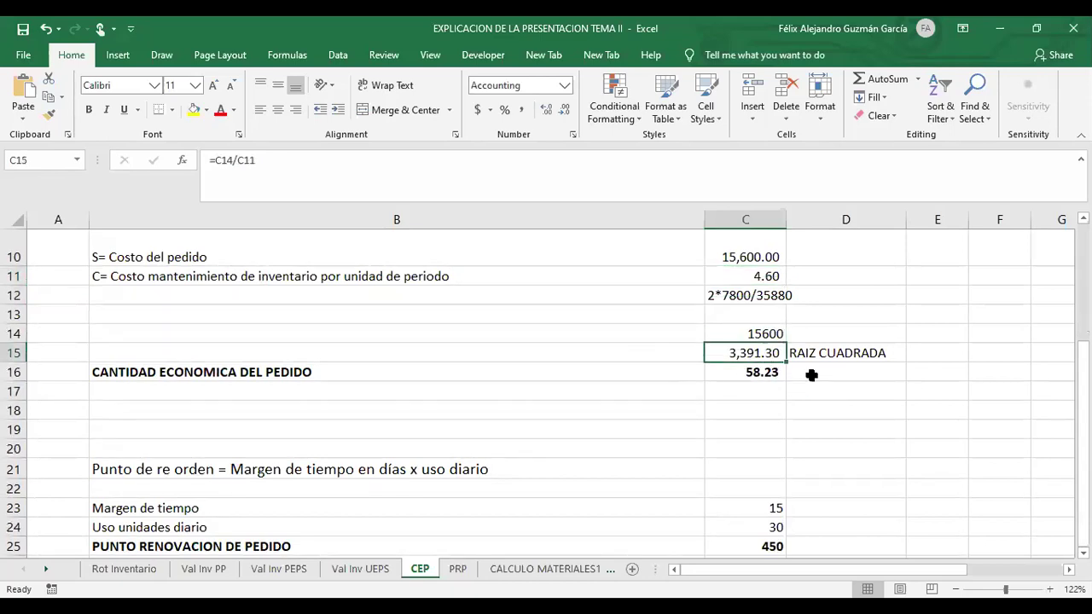
pyautogui.click(758, 337)
pyautogui.click(732, 355)
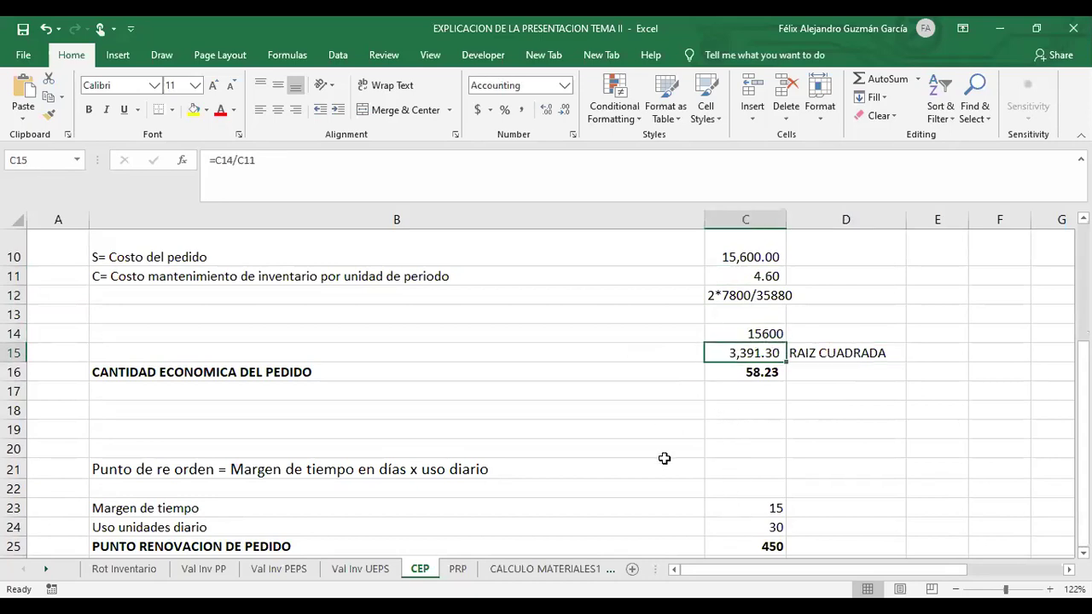
pyautogui.click(712, 376)
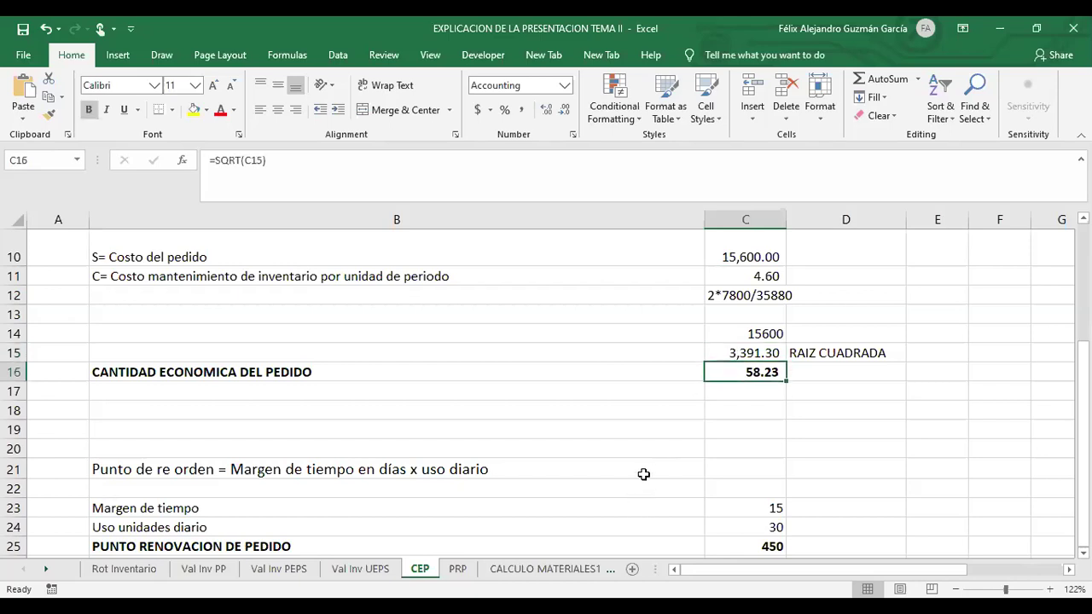
pyautogui.click(852, 413)
pyautogui.click(773, 374)
pyautogui.click(834, 432)
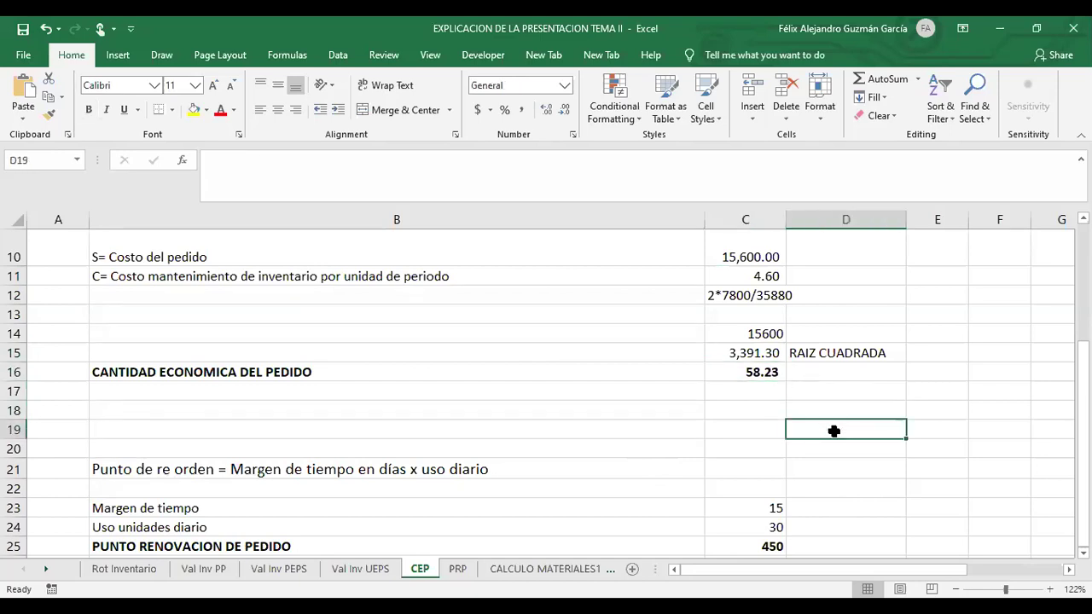
pyautogui.click(761, 374)
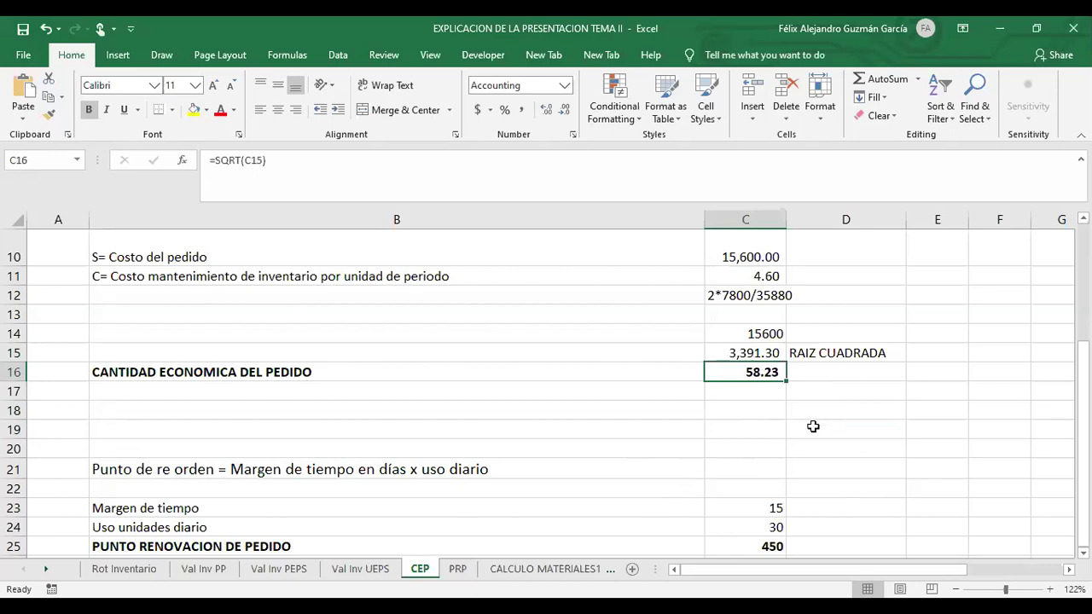
pyautogui.click(773, 352)
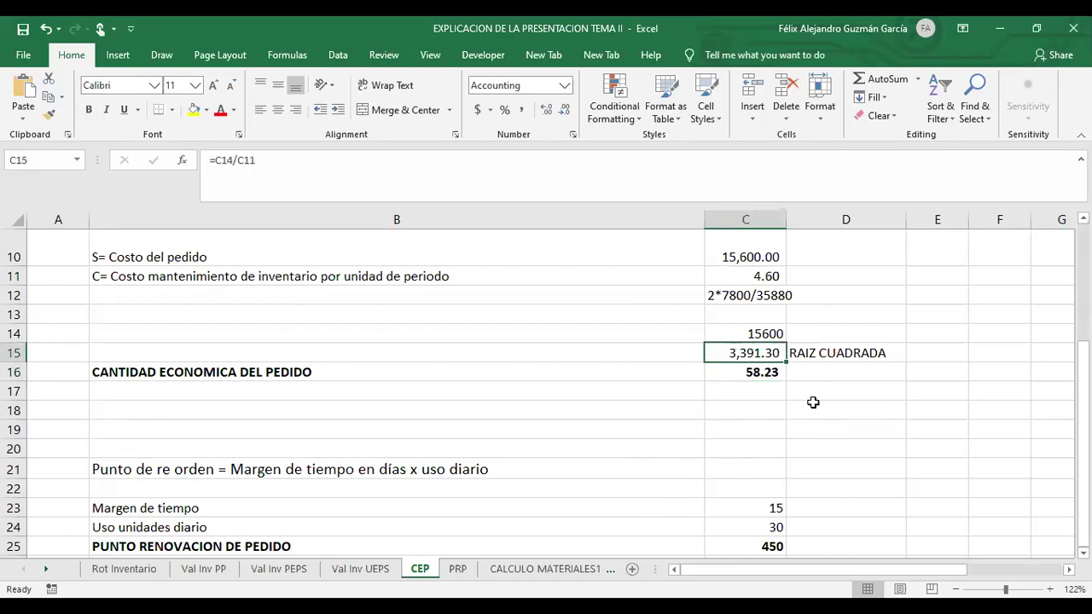
pyautogui.click(813, 408)
pyautogui.click(749, 369)
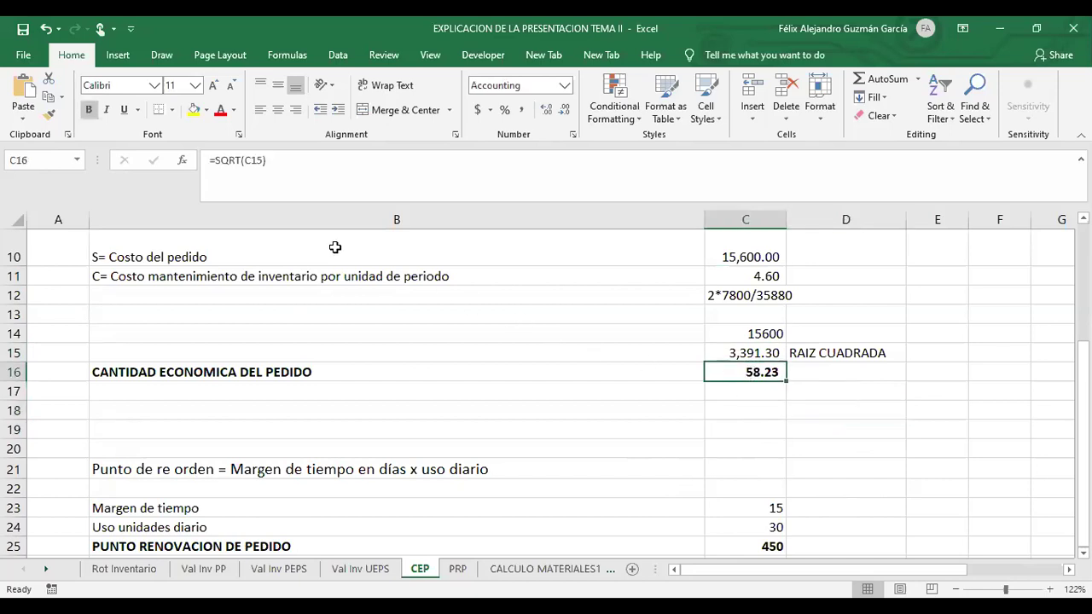
# Remove the existing square-root formula from the CANTIDAD ECONOMICA DEL PEDIDO result in cell C16
pyautogui.moveTo(299, 169); pyautogui.dragTo(192, 174)
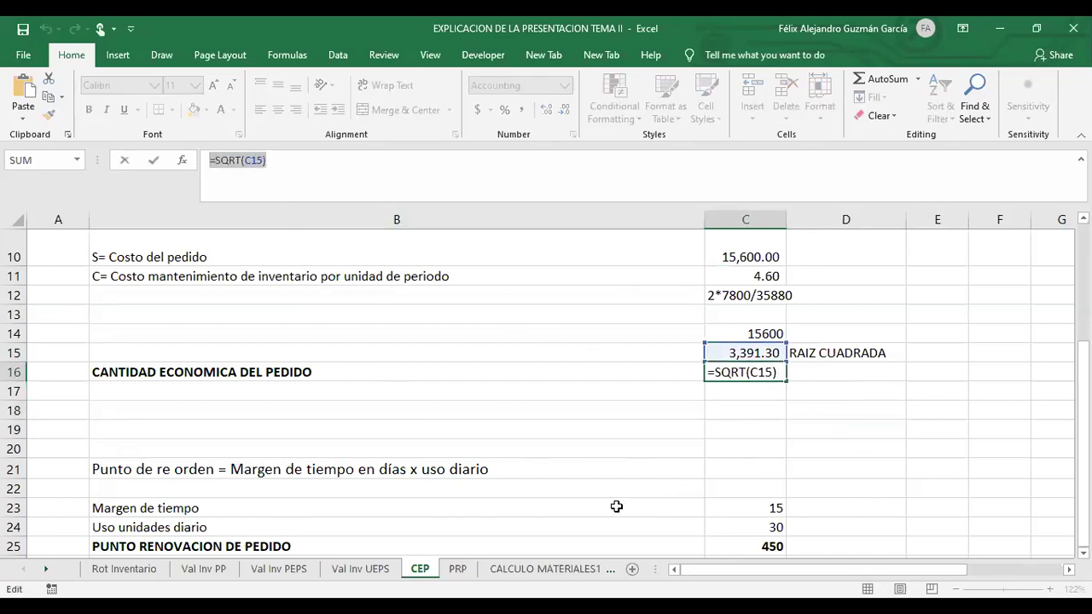
pyautogui.click(634, 436)
pyautogui.press('BackSpace')
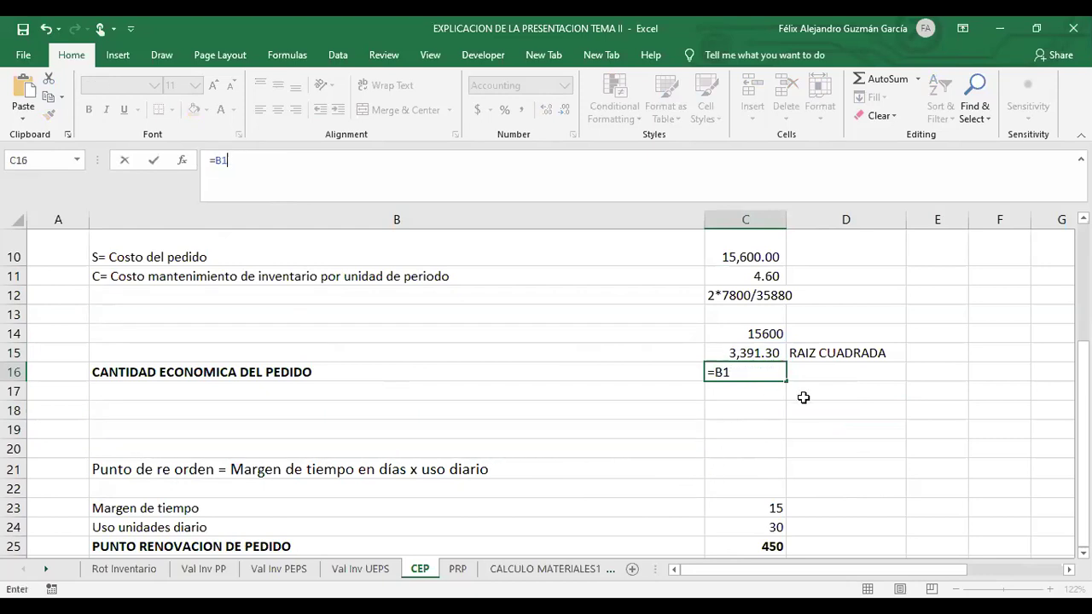
pyautogui.press('Escape')
pyautogui.click(803, 397)
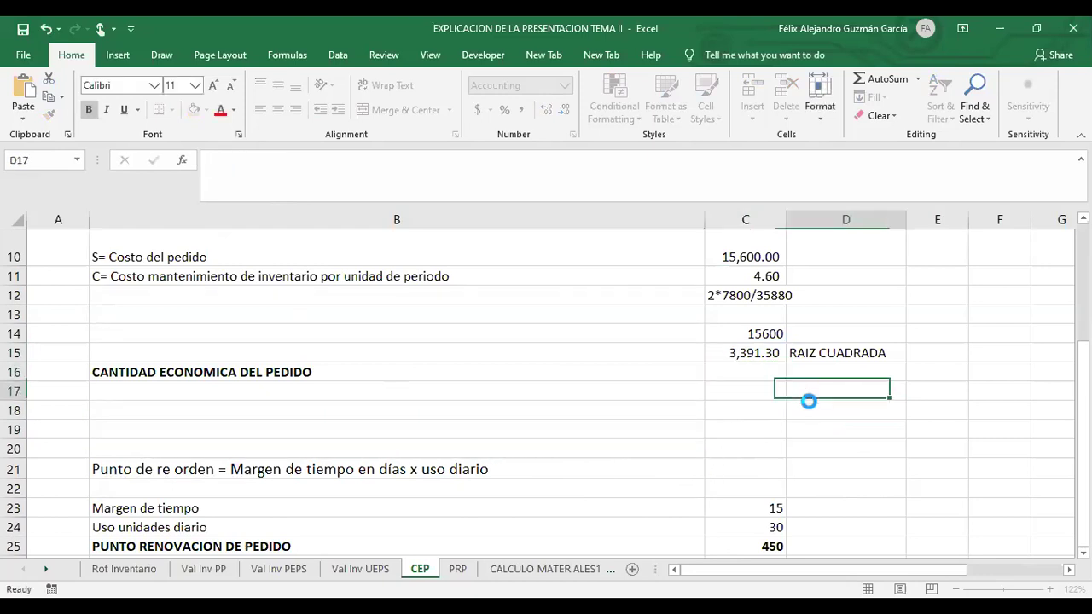
# Enter the formula =SQRT(C150) in cell C16 for the CANTIDAD ECONOMICA DEL PEDIDO
pyautogui.click(772, 371)
pyautogui.write('=s')
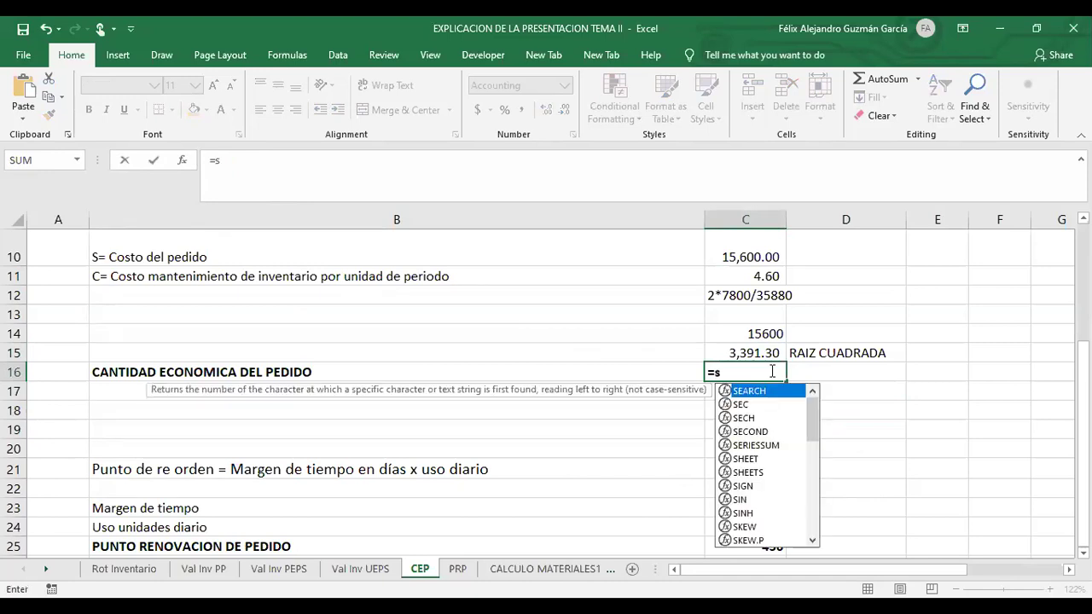
pyautogui.write('qr')
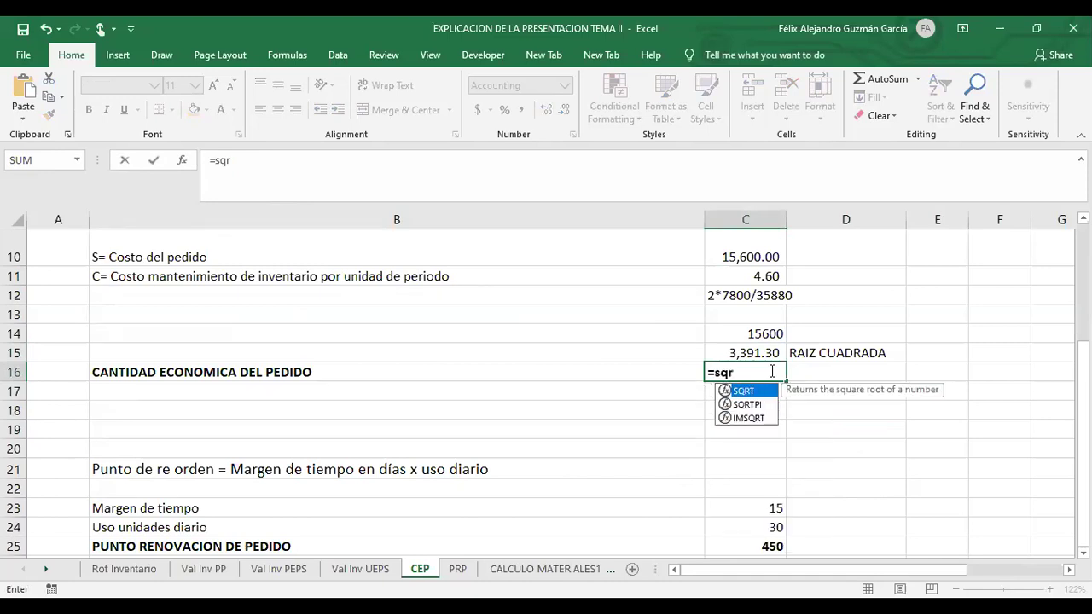
pyautogui.write('t(')
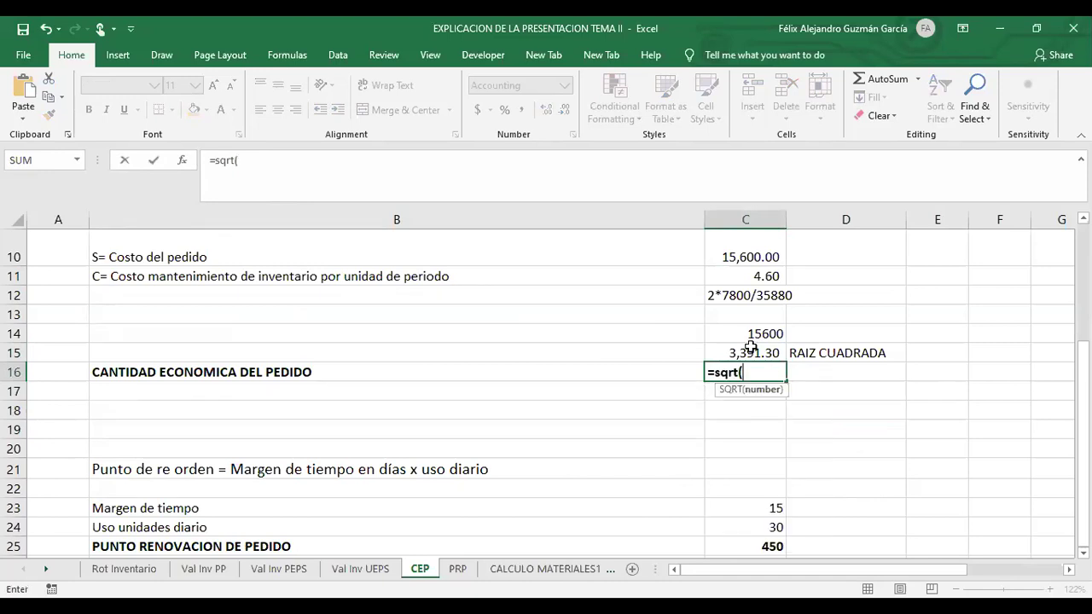
pyautogui.click(751, 349)
pyautogui.write('0')
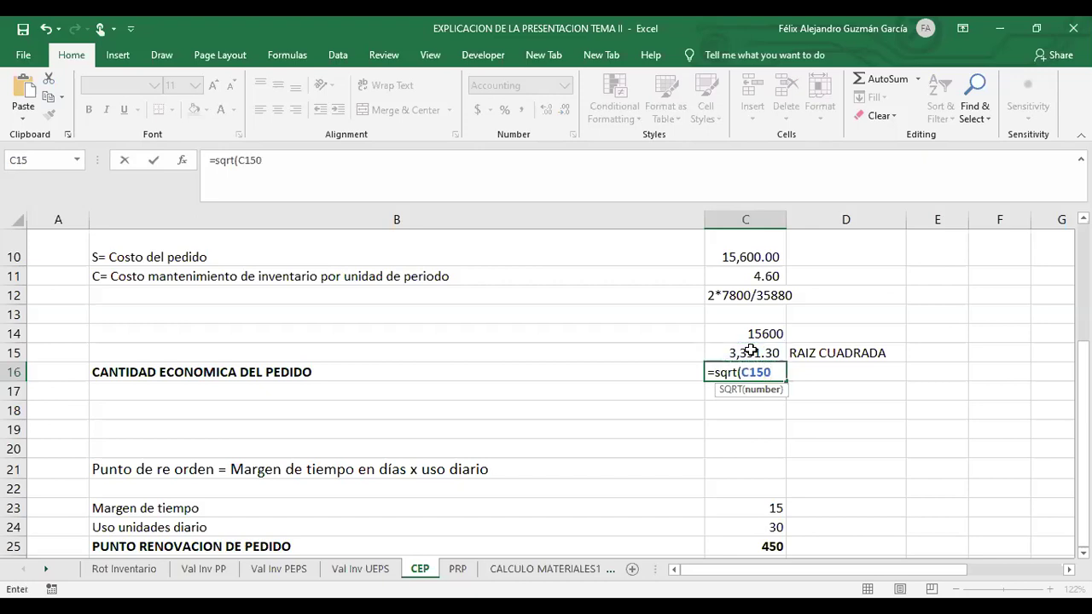
pyautogui.press('Return')
# Replace the CANTIDAD ECONOMICA DEL PEDIDO formula in cell C16 with =SQRT(C15)
pyautogui.click(761, 371)
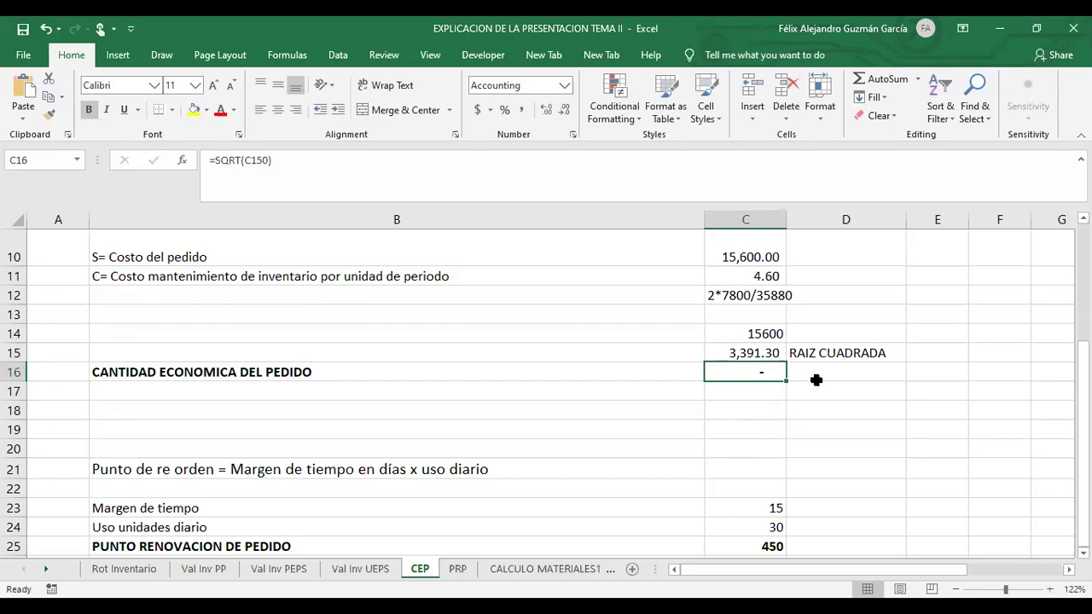
pyautogui.press('Delete')
pyautogui.write('=')
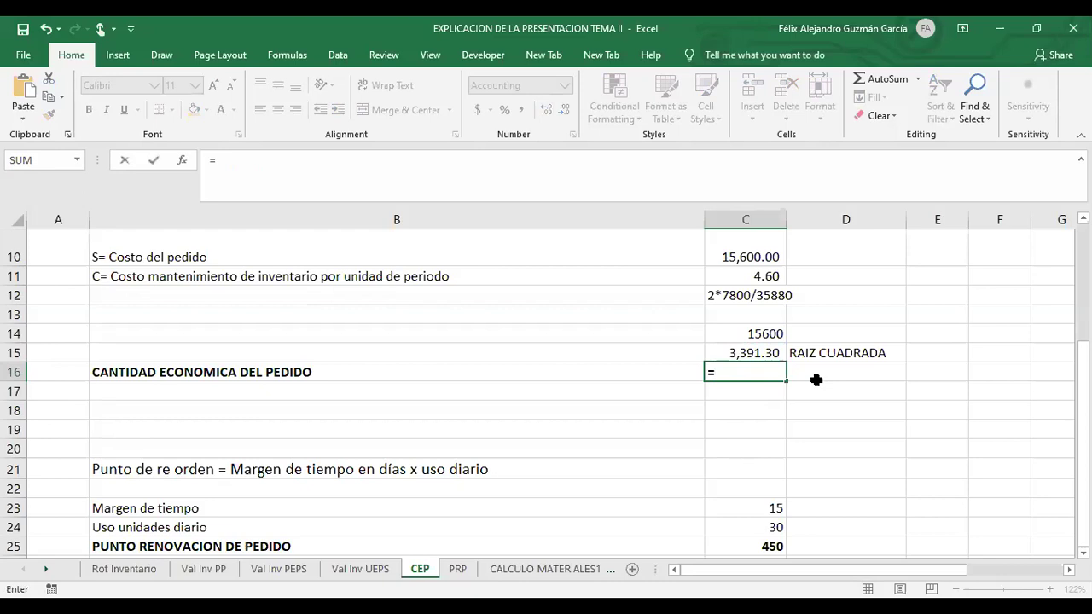
pyautogui.write('sq')
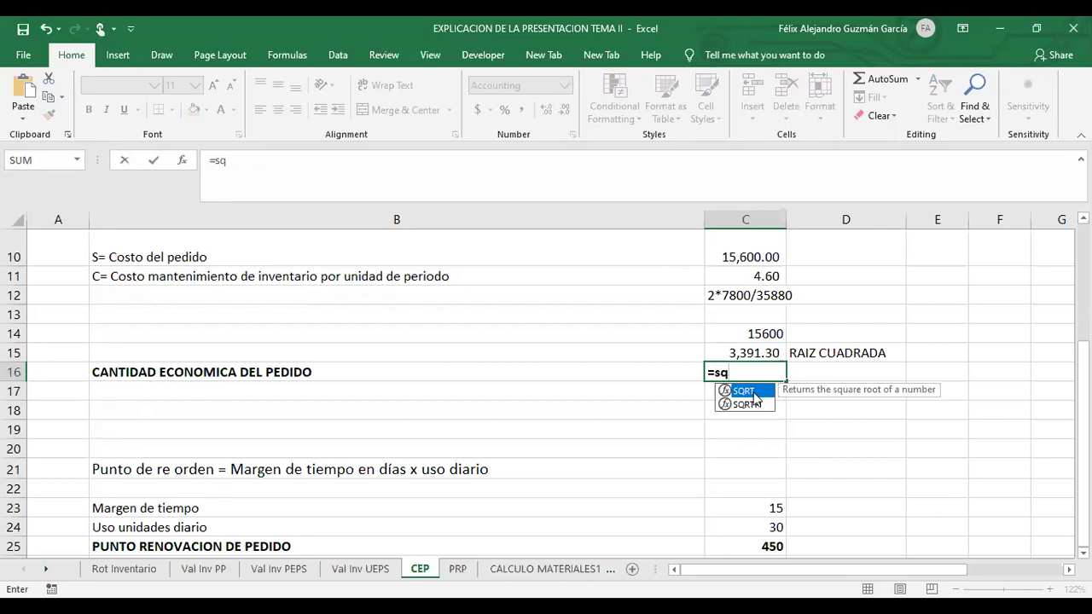
pyautogui.write('rt')
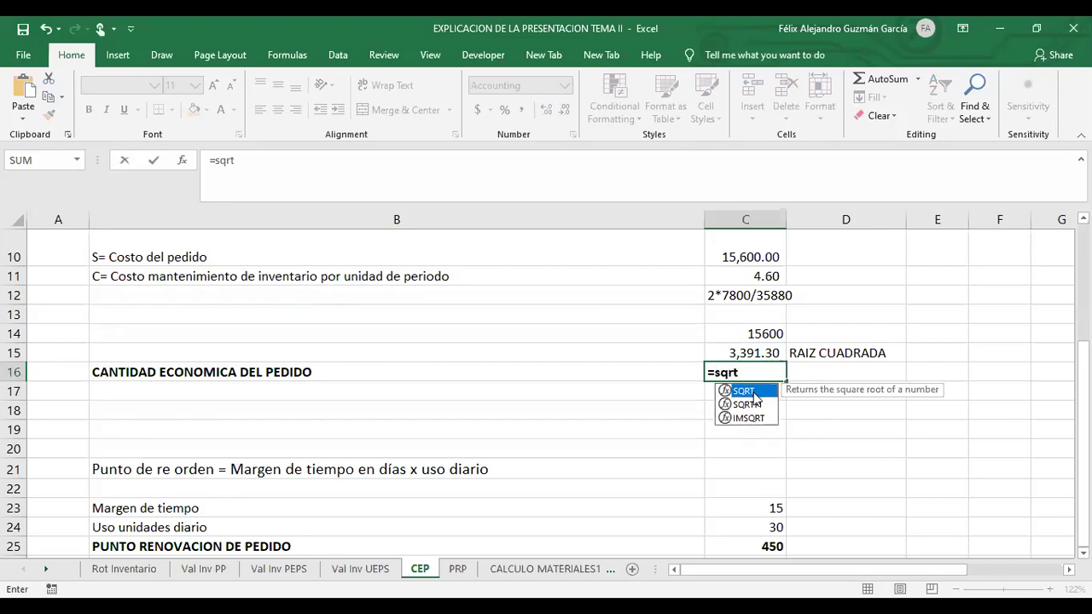
pyautogui.write('(')
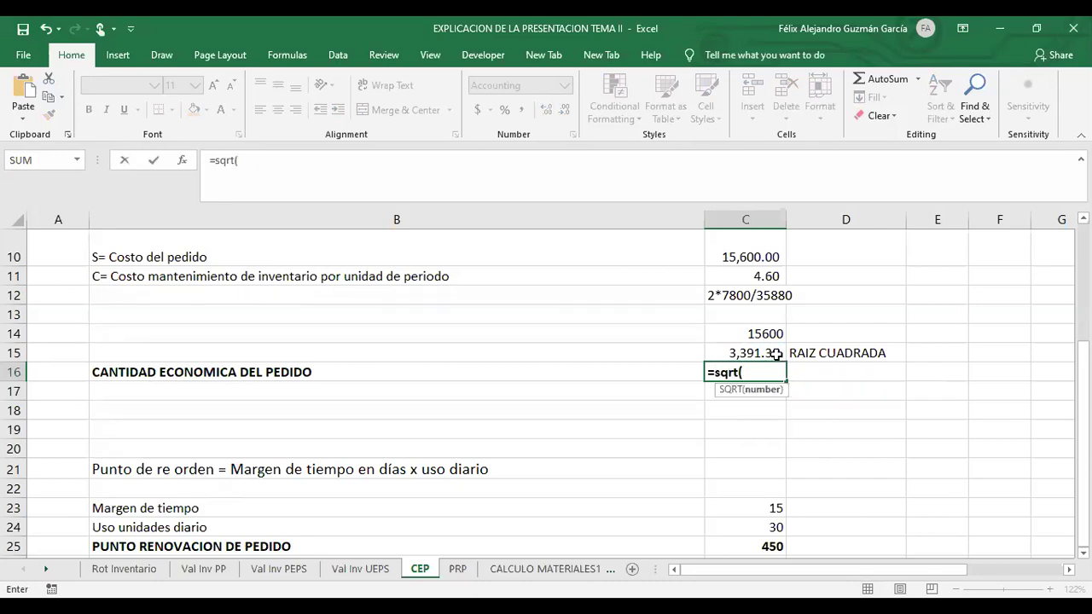
pyautogui.click(777, 353)
pyautogui.write(')')
pyautogui.press('Return')
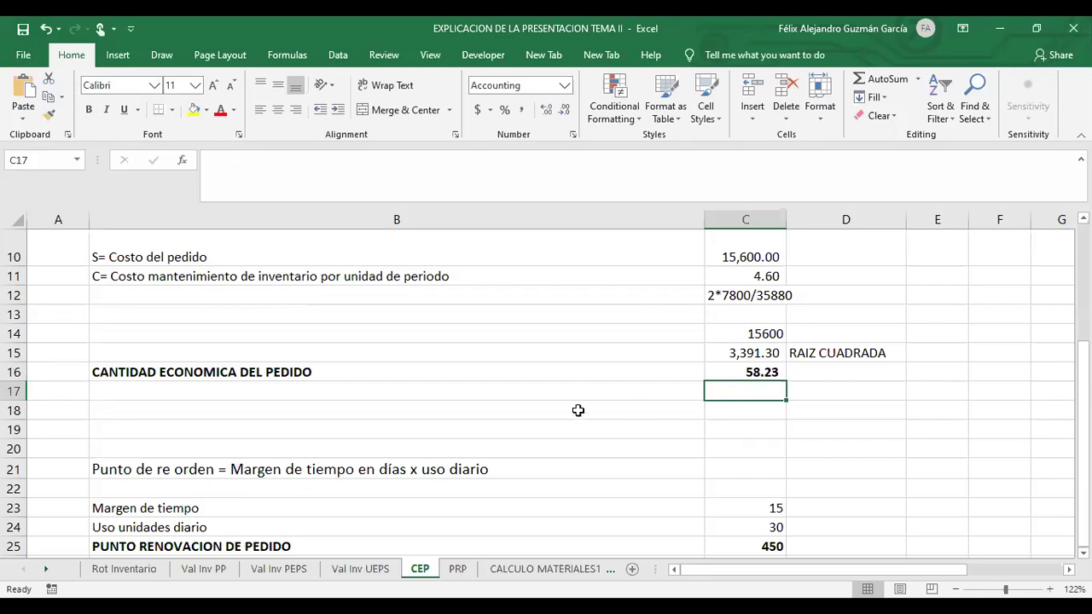
# Examine the reorder point formula in B21, the supplier data in the problem statement, and the calculation in C23 to C25
pyautogui.scroll(-1, 300, 409)
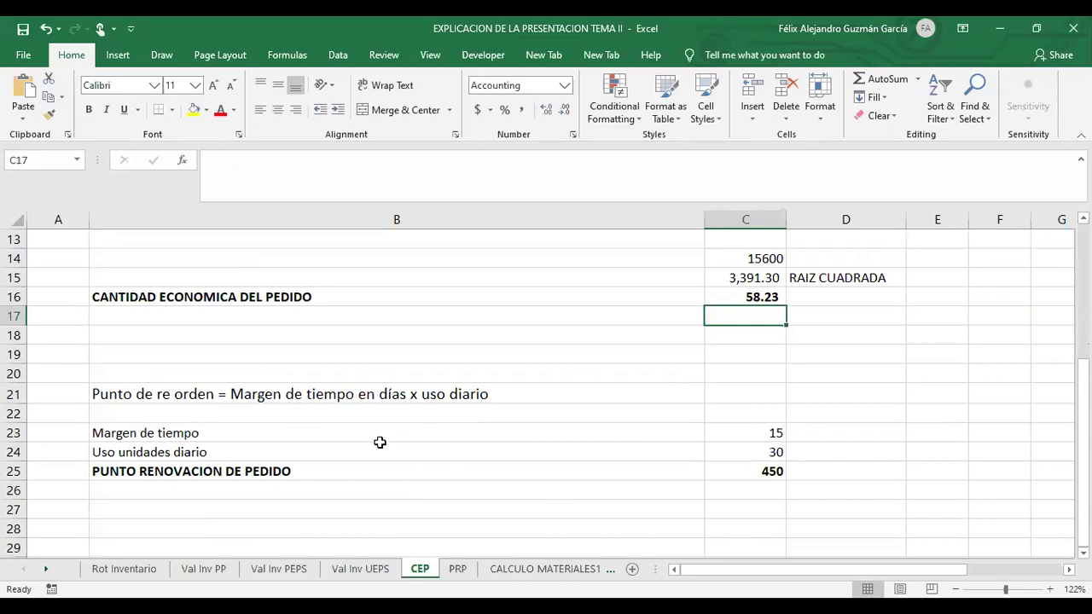
pyautogui.scroll(1, 521, 460)
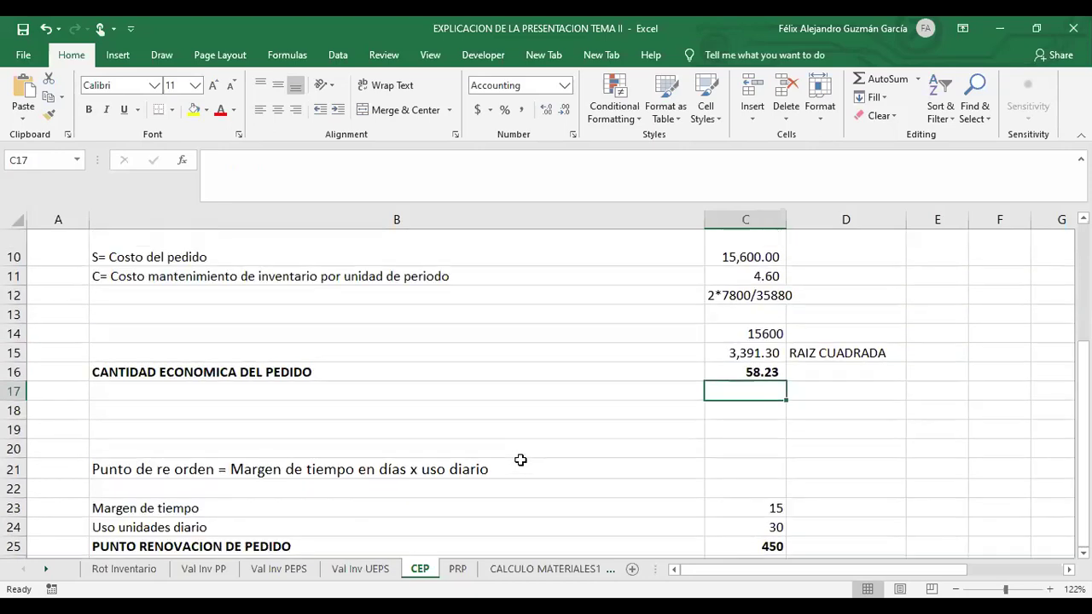
pyautogui.click(341, 469)
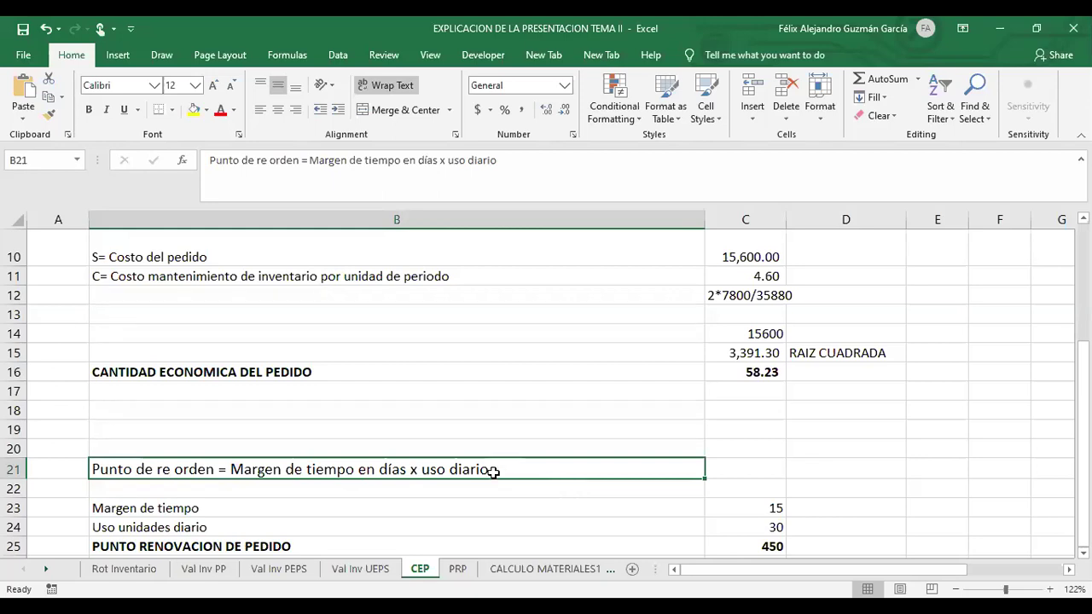
pyautogui.scroll(2, 531, 417)
pyautogui.scroll(1, 531, 417)
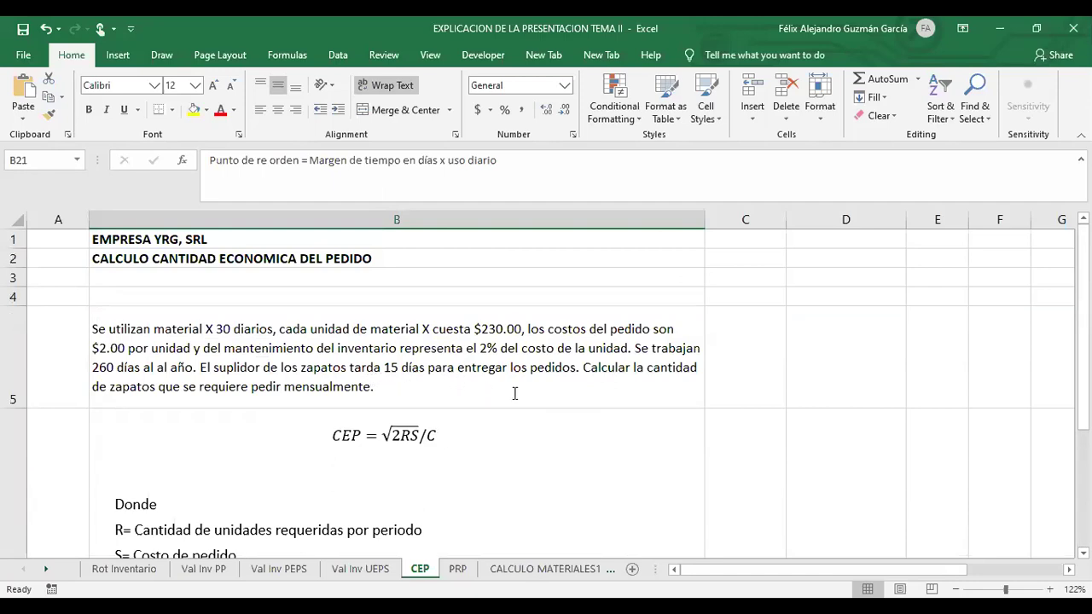
pyautogui.click(229, 325)
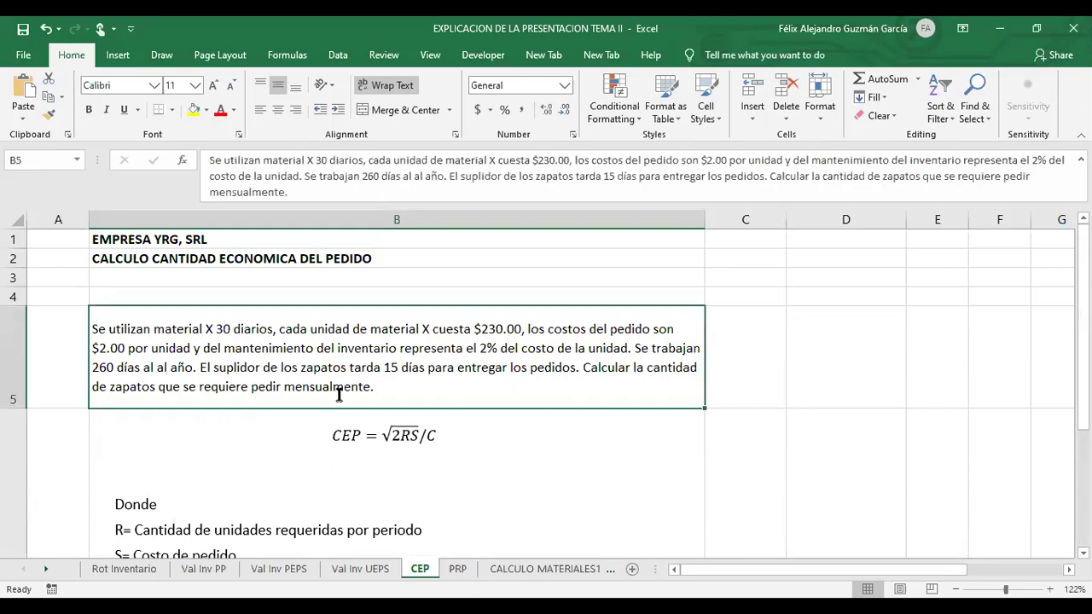
pyautogui.click(462, 385)
pyautogui.scroll(-6, 463, 383)
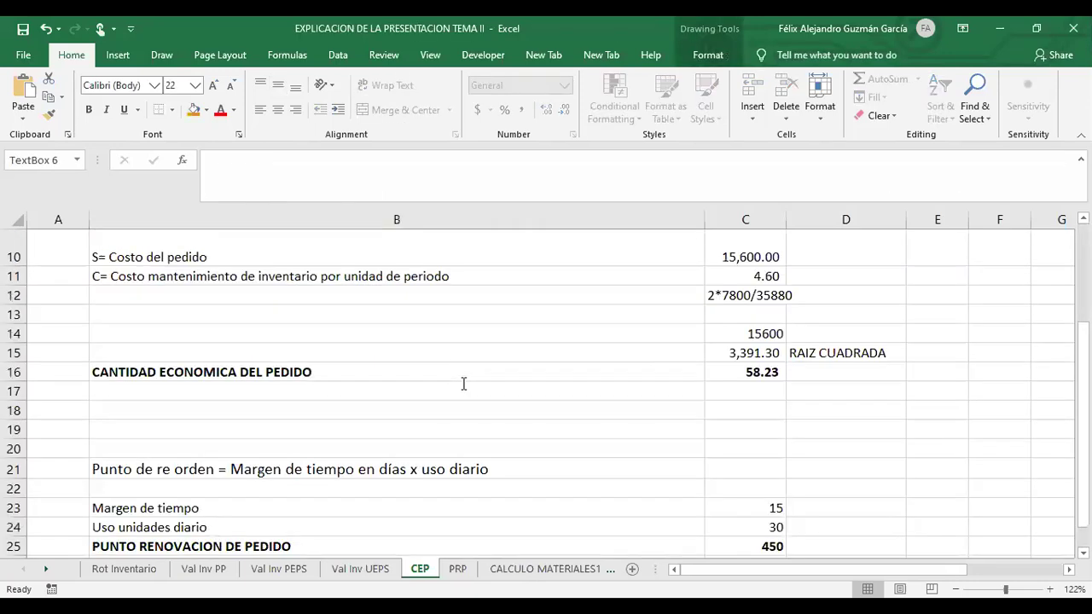
pyautogui.click(768, 321)
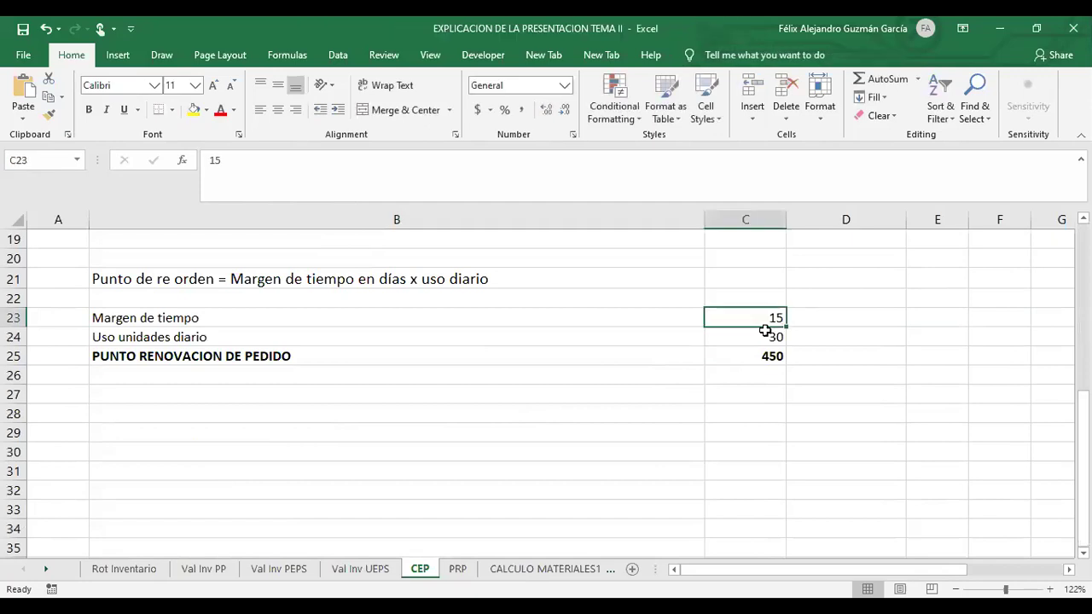
pyautogui.click(768, 358)
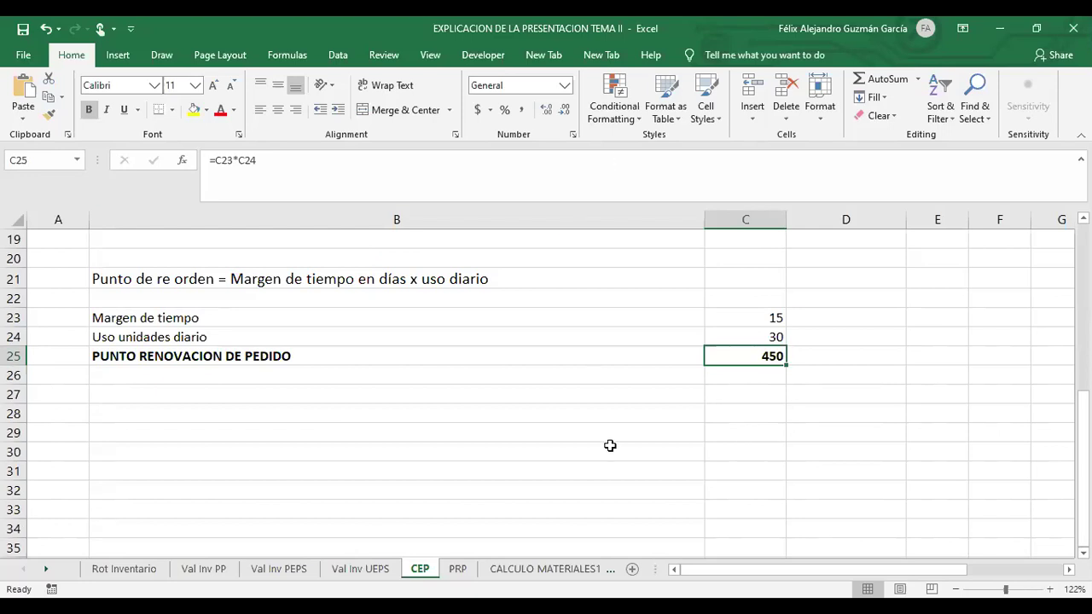
# Review the problem statement again and compare the economic order quantity in C16 with the PUNTO RENOVACION DE PEDIDO section
pyautogui.scroll(2, 609, 446)
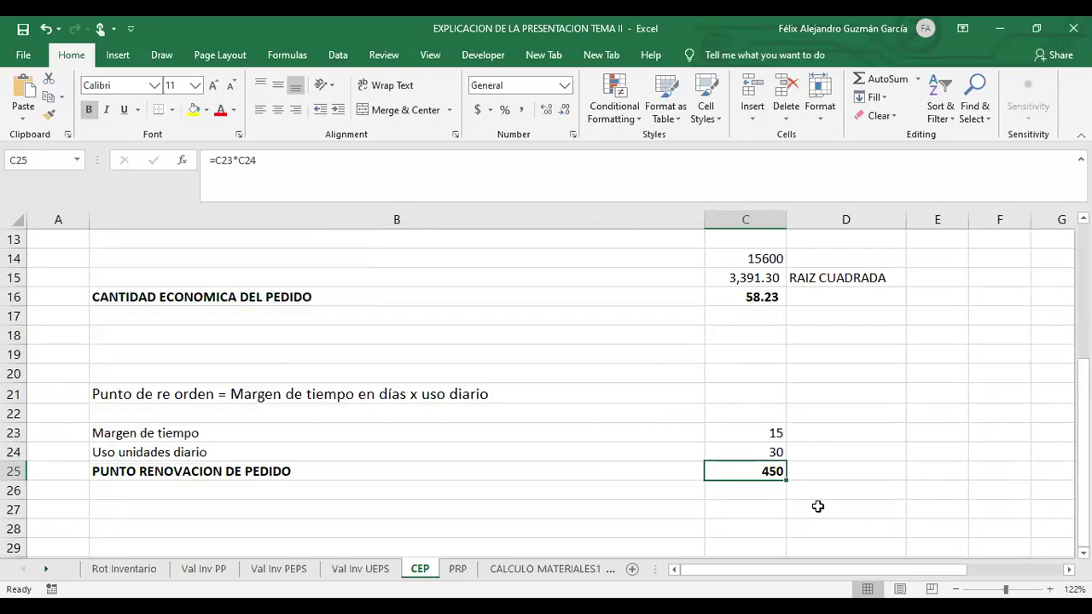
pyautogui.scroll(4, 578, 455)
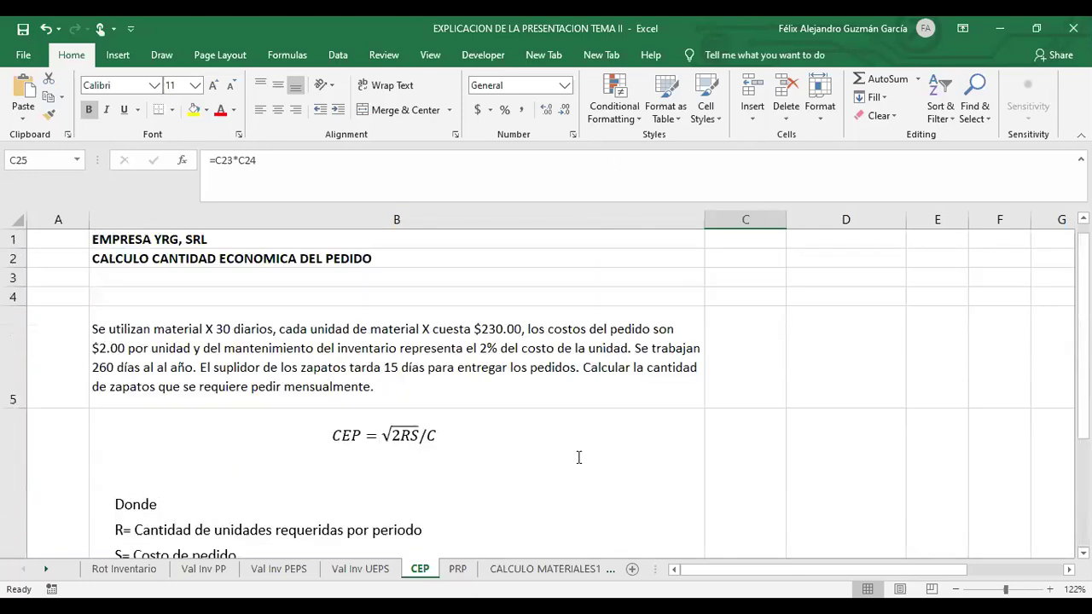
pyautogui.scroll(-3, 722, 408)
pyautogui.click(735, 372)
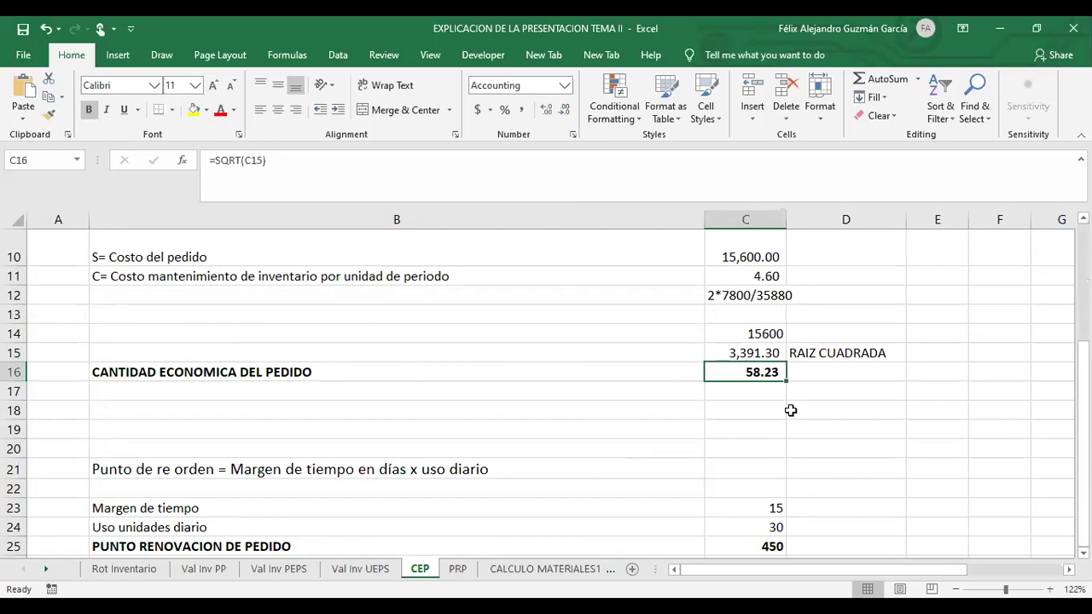
pyautogui.scroll(-2, 791, 410)
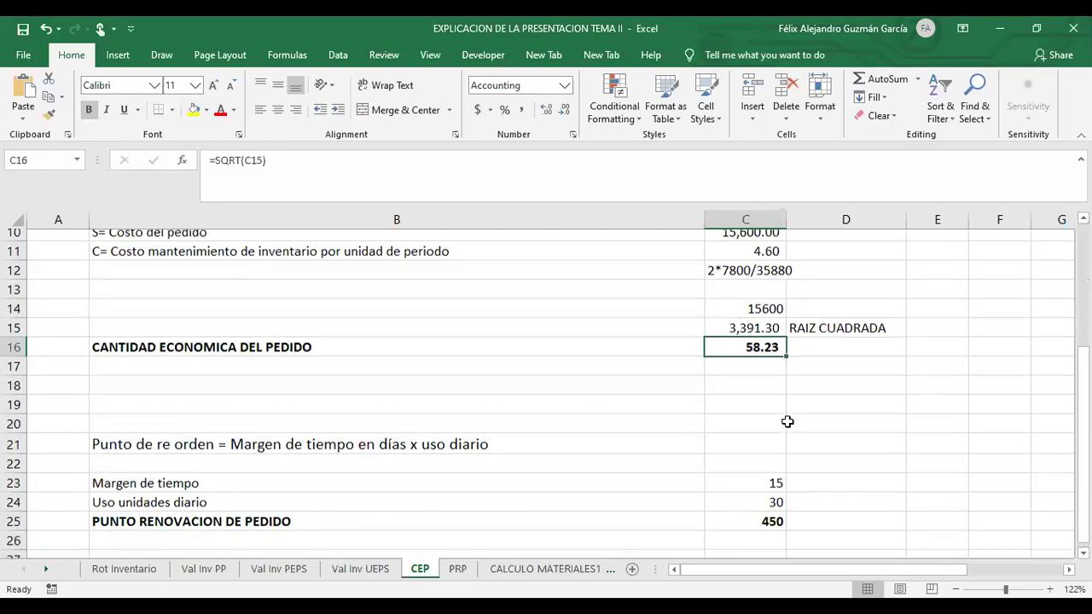
pyautogui.click(768, 449)
pyautogui.click(429, 465)
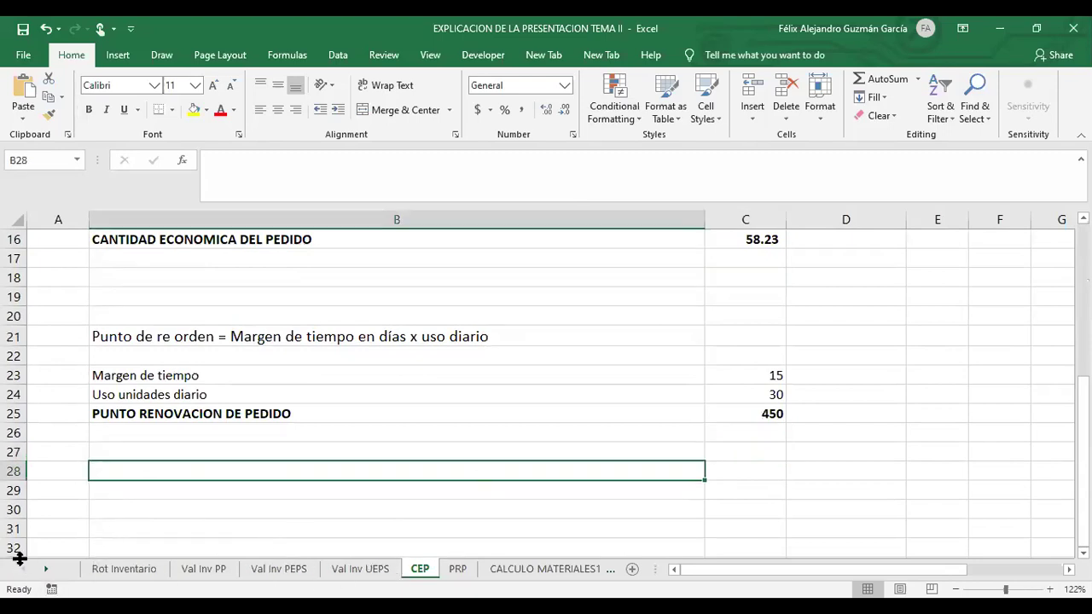
pyautogui.click(105, 573)
pyautogui.click(753, 492)
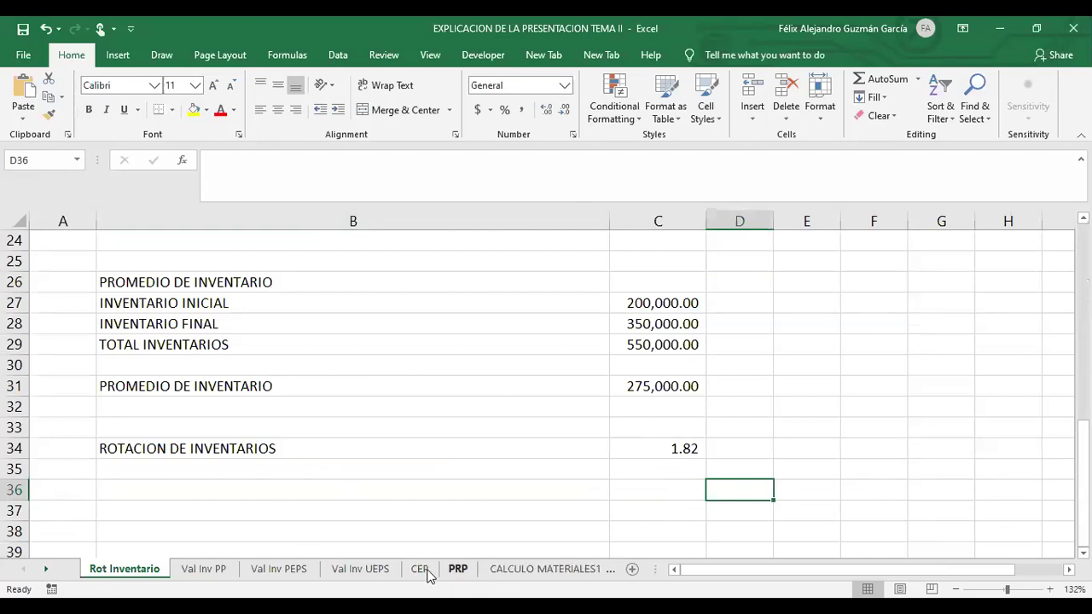
pyautogui.click(420, 570)
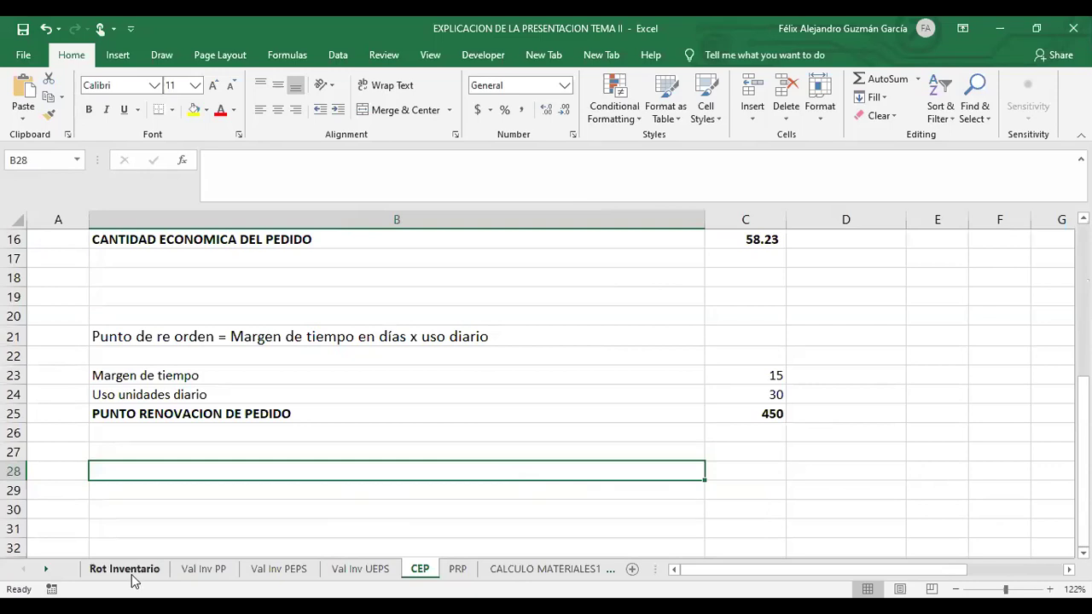
pyautogui.click(936, 437)
pyautogui.scroll(1, 921, 465)
pyautogui.scroll(5, 922, 465)
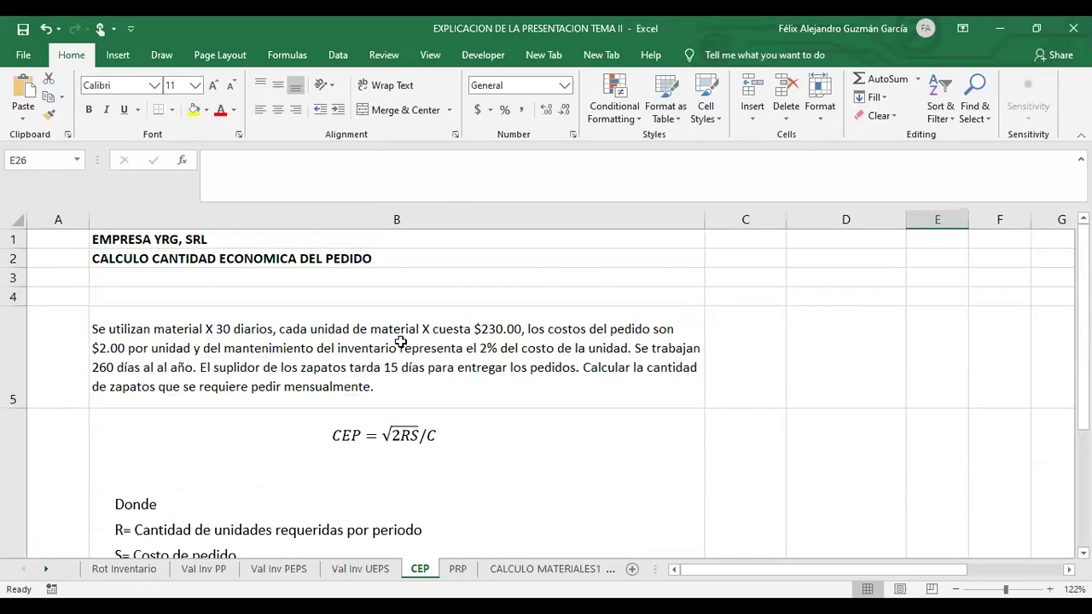
# Open the Rot Inventario sheet and read the inventory turnover problem statement in cell B4
pyautogui.click(123, 569)
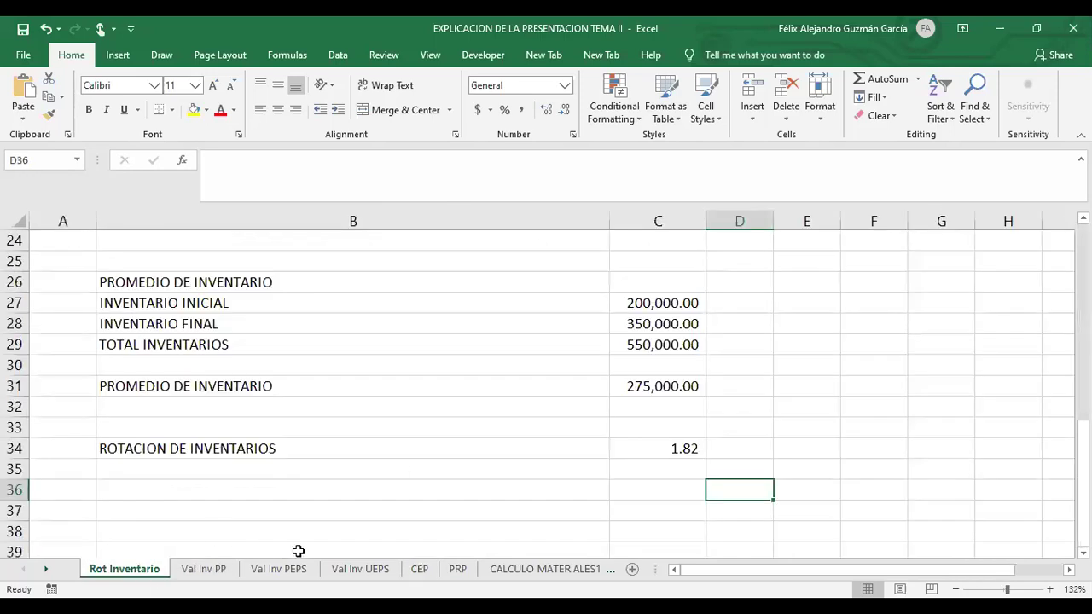
pyautogui.scroll(1, 348, 464)
pyautogui.scroll(7, 348, 464)
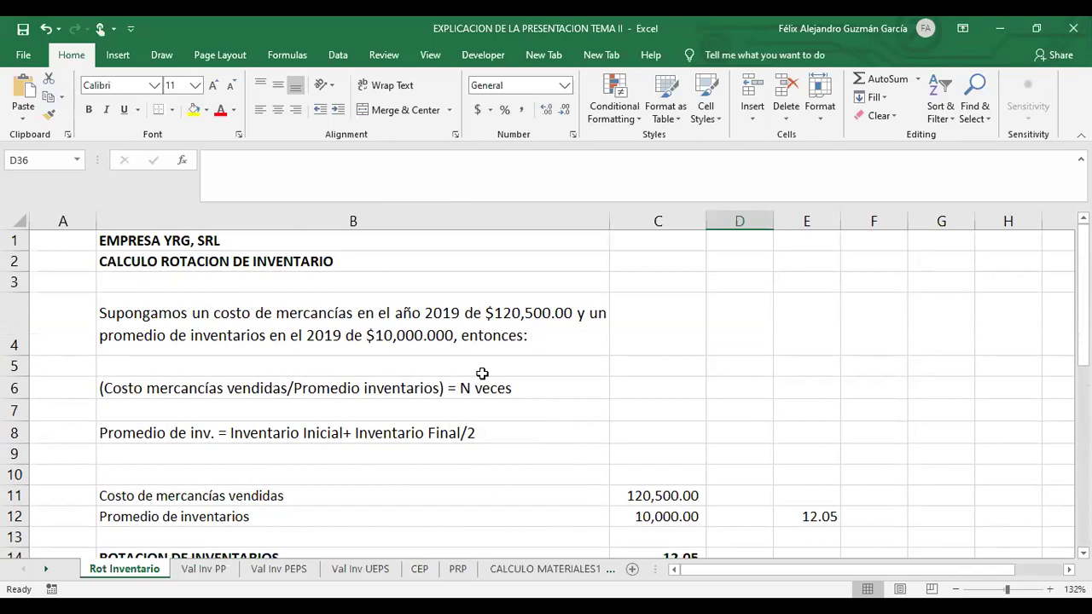
pyautogui.click(223, 319)
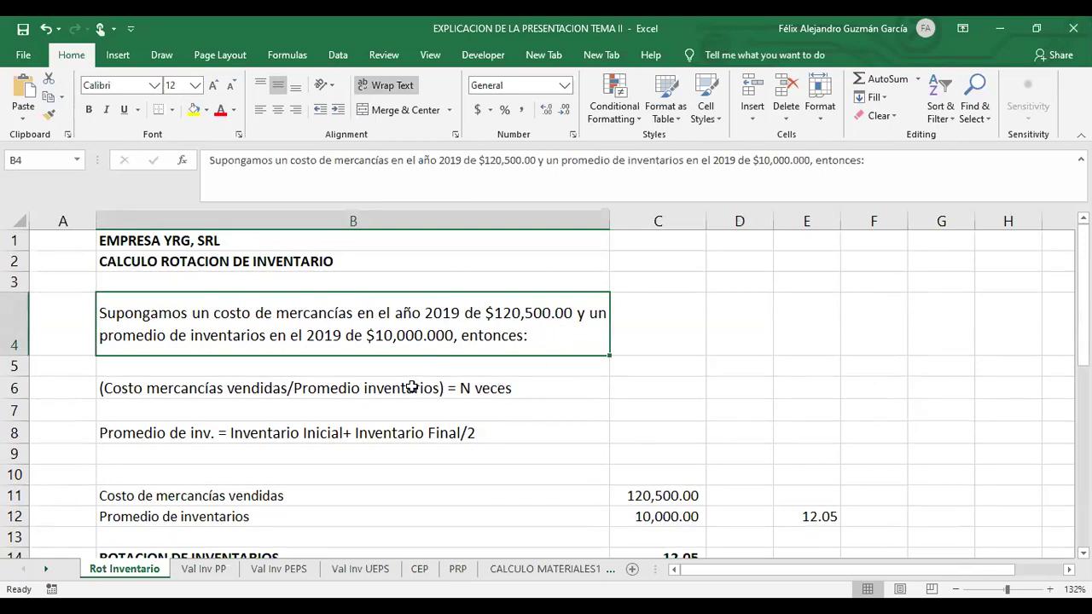
# Inspect the cost of goods sold in C11, the average inventory in C12, and the ROTACION DE INVENTARIOS formula in C14
pyautogui.scroll(-1, 531, 411)
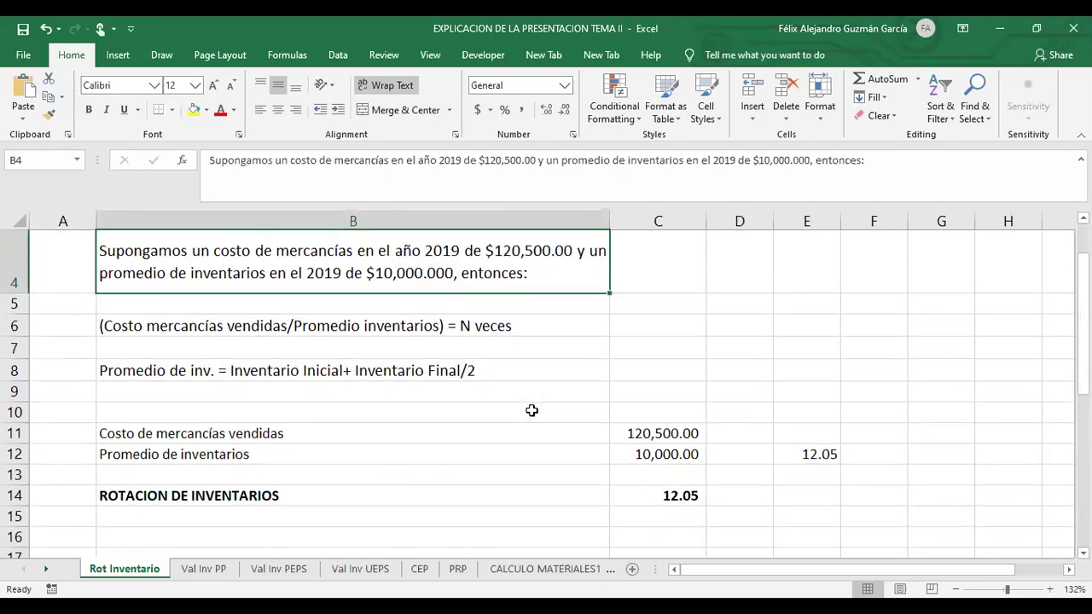
pyautogui.click(633, 437)
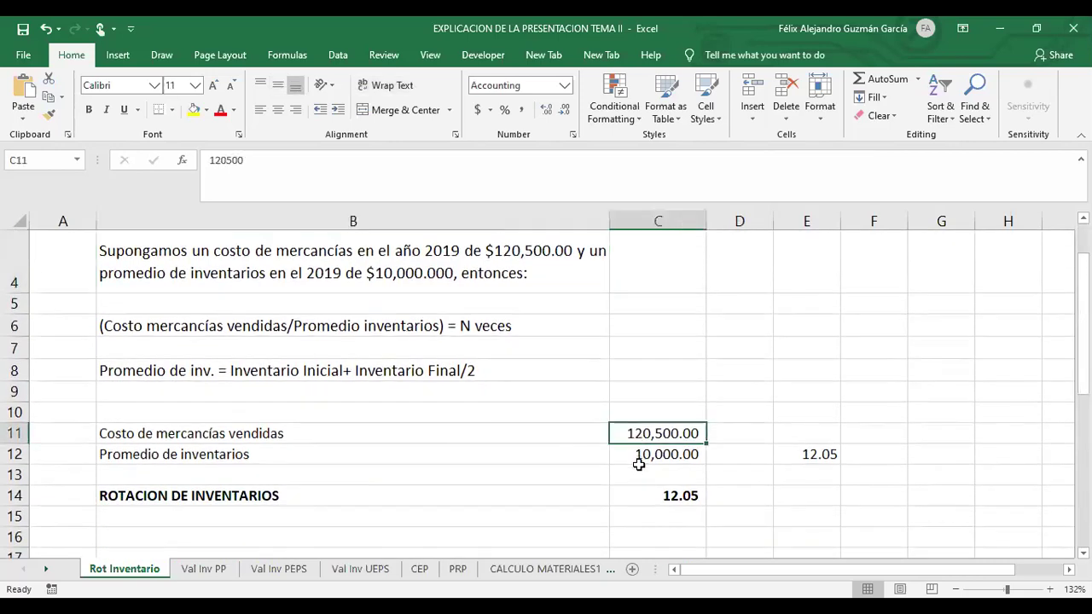
pyautogui.click(690, 454)
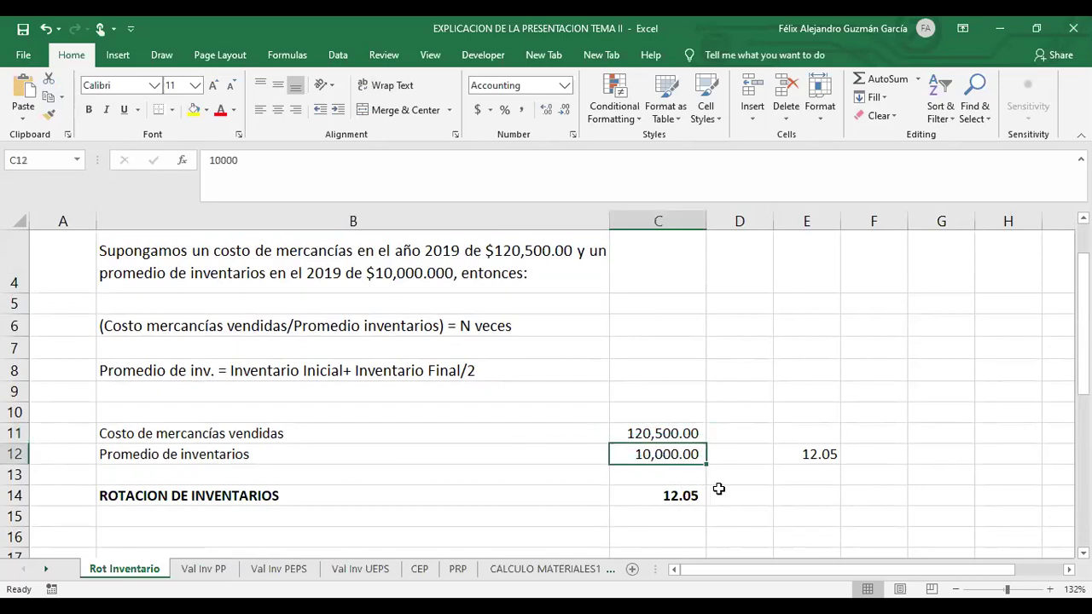
pyautogui.click(683, 436)
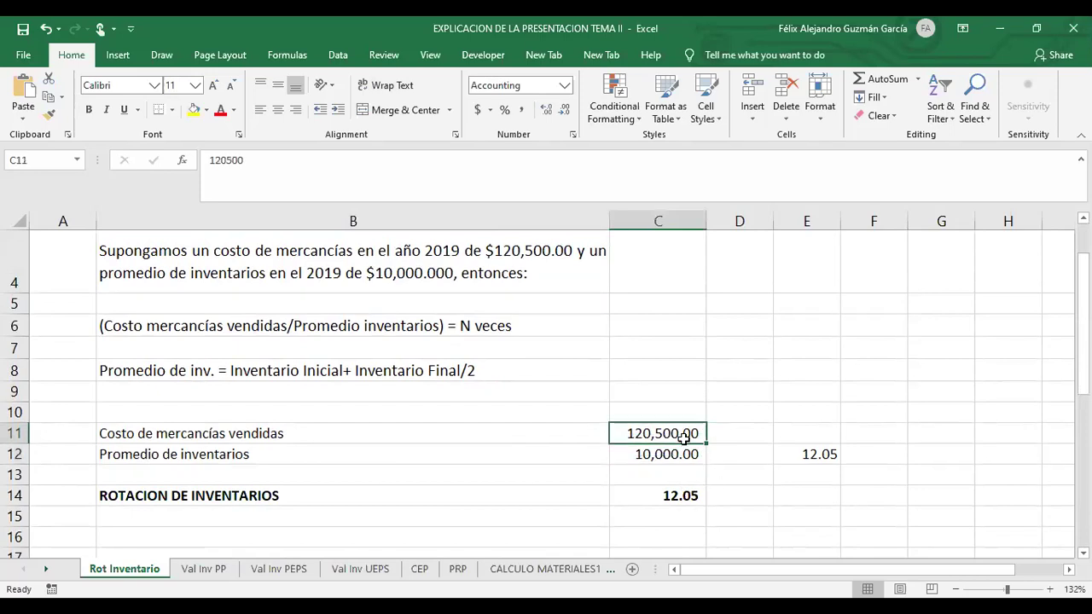
pyautogui.click(688, 500)
pyautogui.press('F2')
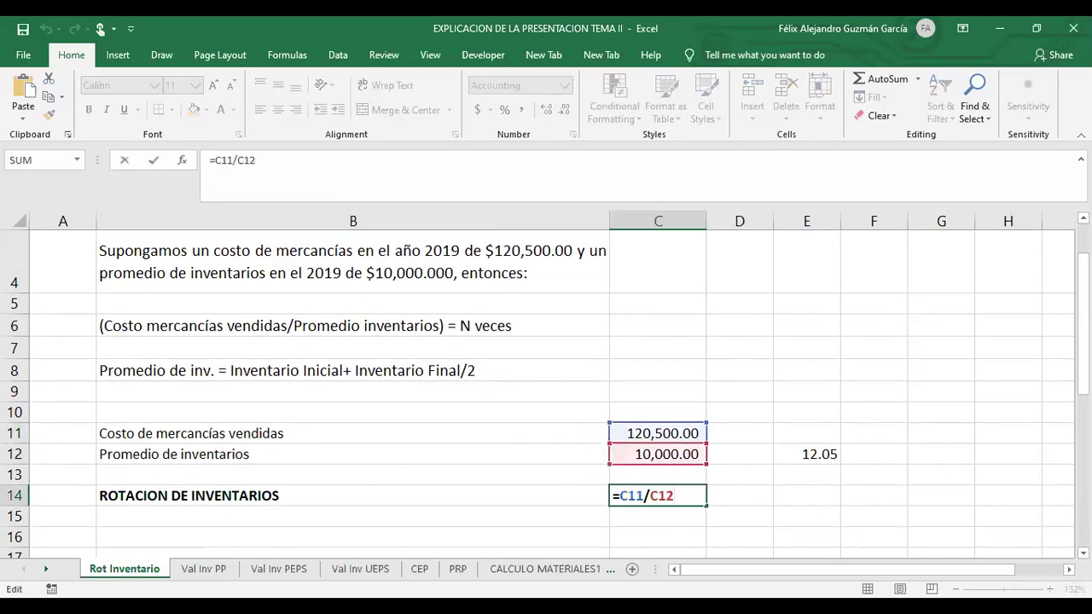
pyautogui.press('Return')
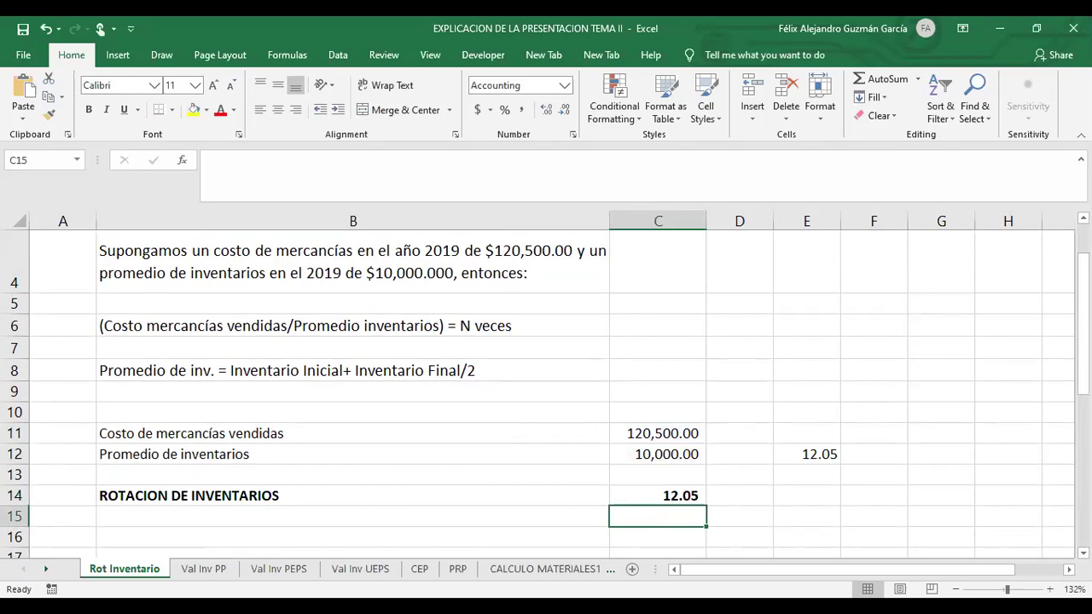
pyautogui.click(646, 498)
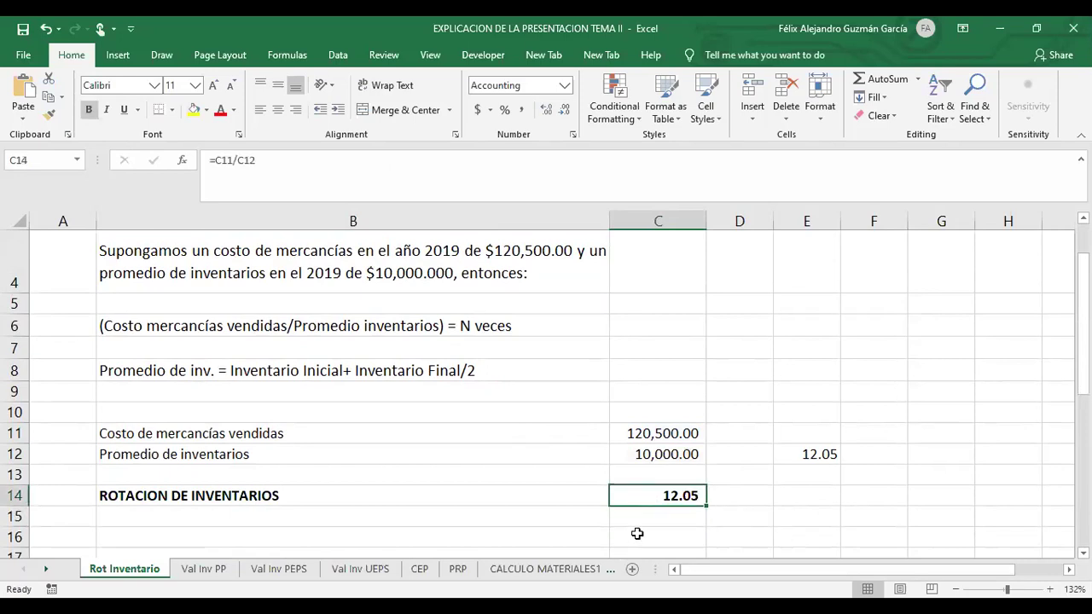
pyautogui.click(743, 500)
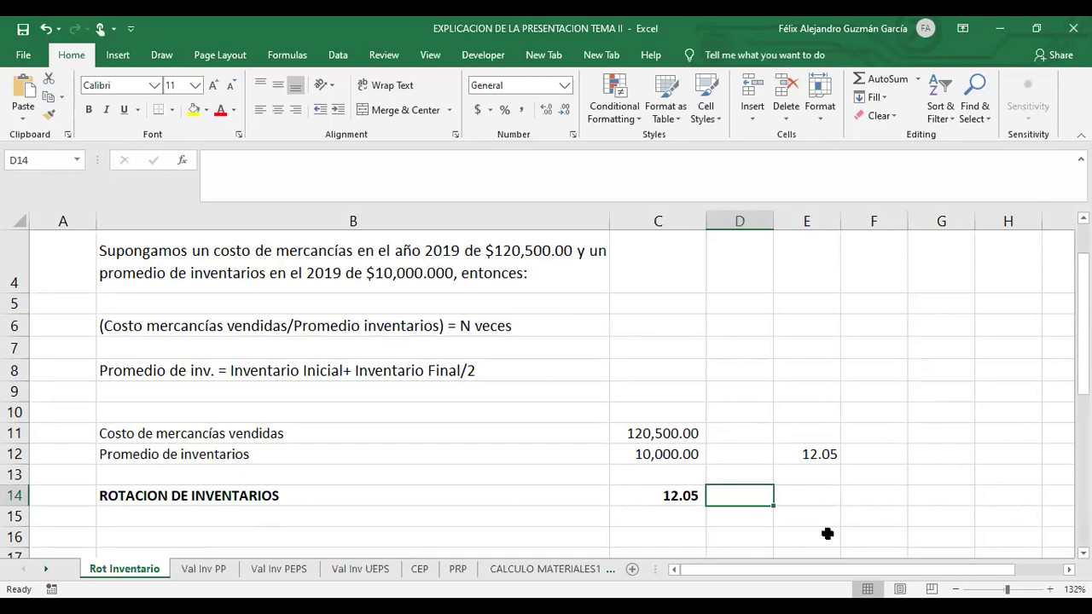
pyautogui.click(650, 494)
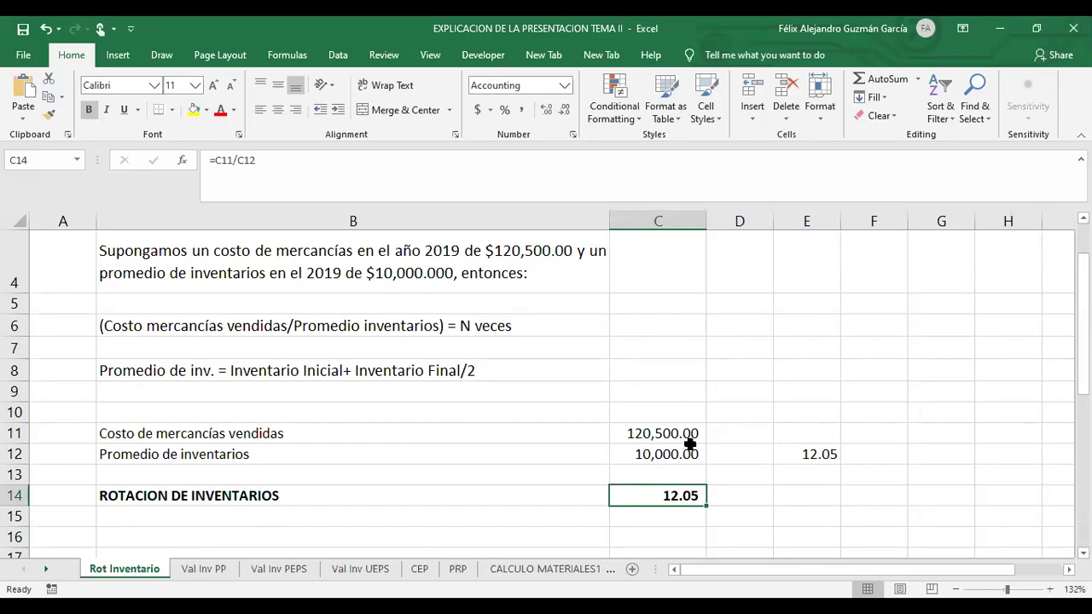
# Review the second turnover example's data in rows 21 to 23: cost of goods sold, initial inventory and final inventory
pyautogui.scroll(-3, 714, 446)
pyautogui.scroll(-1, 721, 447)
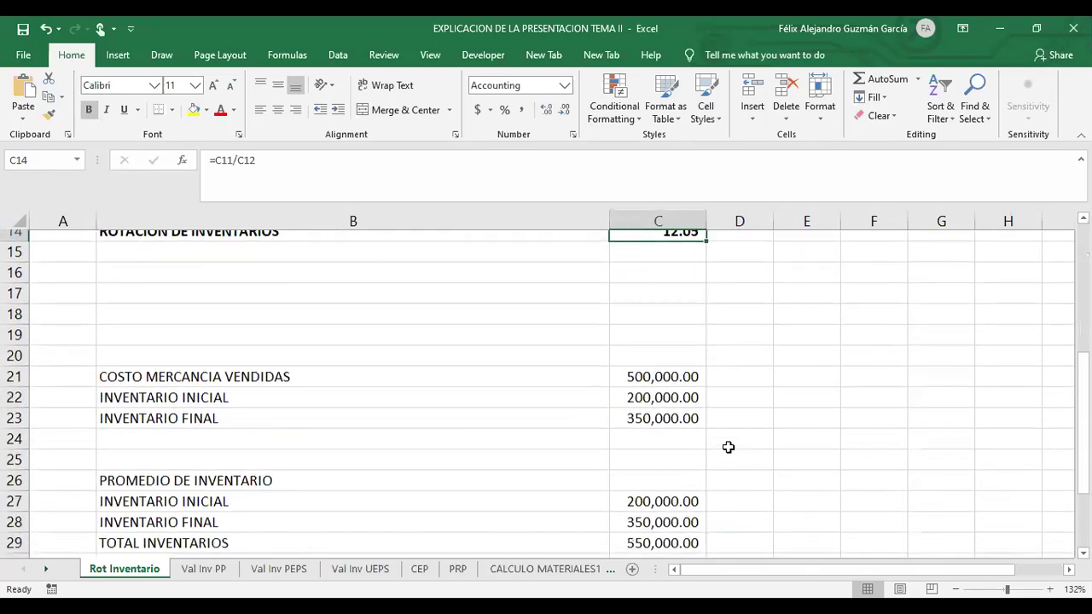
pyautogui.click(155, 345)
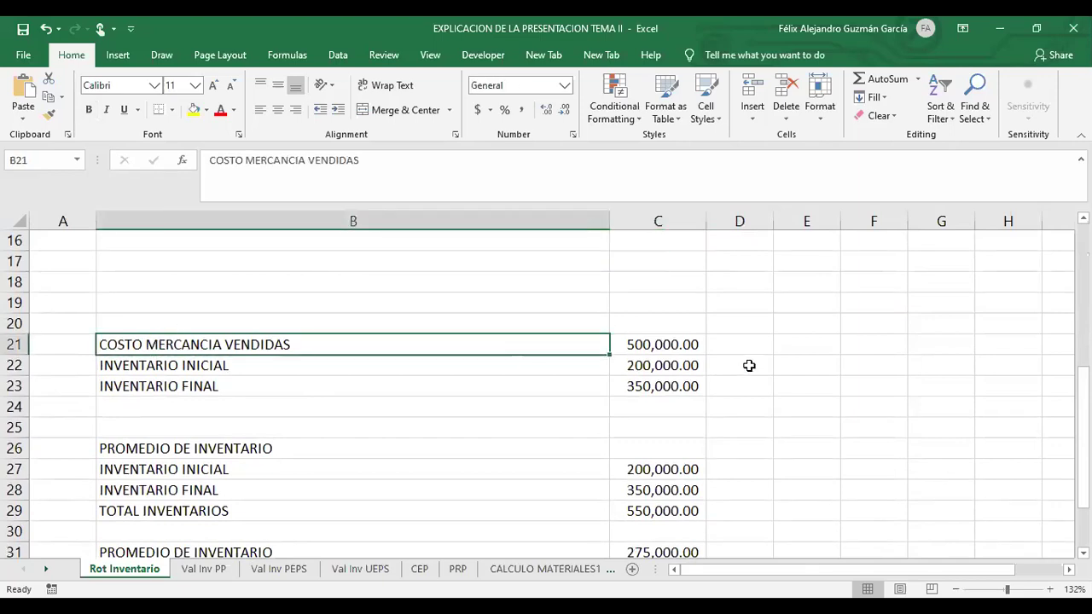
pyautogui.click(678, 345)
pyautogui.click(652, 366)
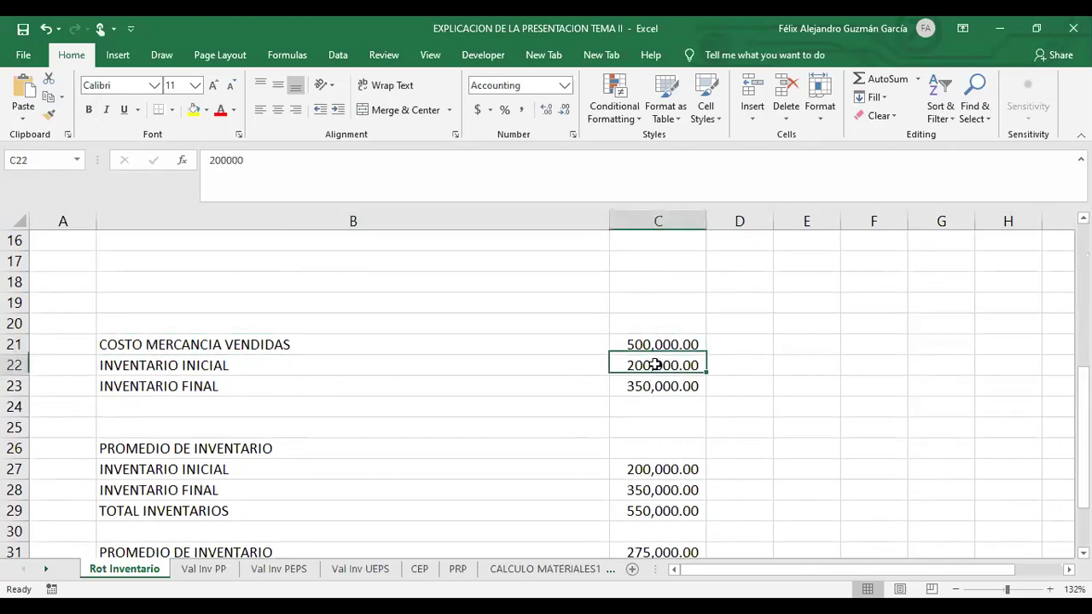
pyautogui.click(654, 385)
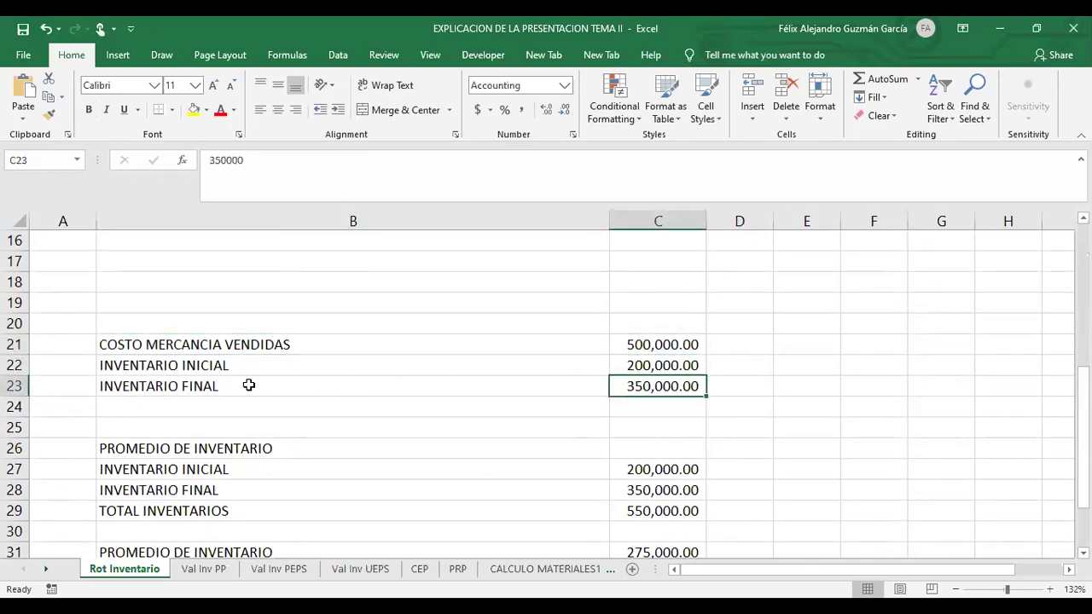
pyautogui.click(220, 350)
pyautogui.click(216, 365)
pyautogui.click(209, 384)
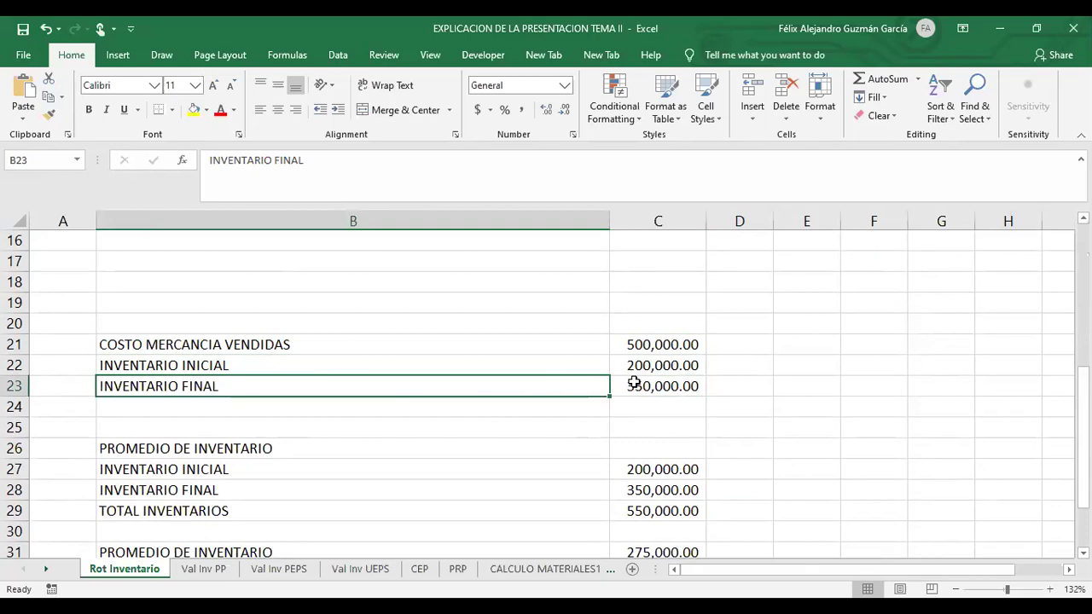
# Examine the PROMEDIO DE INVENTARIO section in rows 26 to 29 and inspect the TOTAL INVENTARIOS formula in C29
pyautogui.scroll(-1, 631, 384)
pyautogui.click(459, 385)
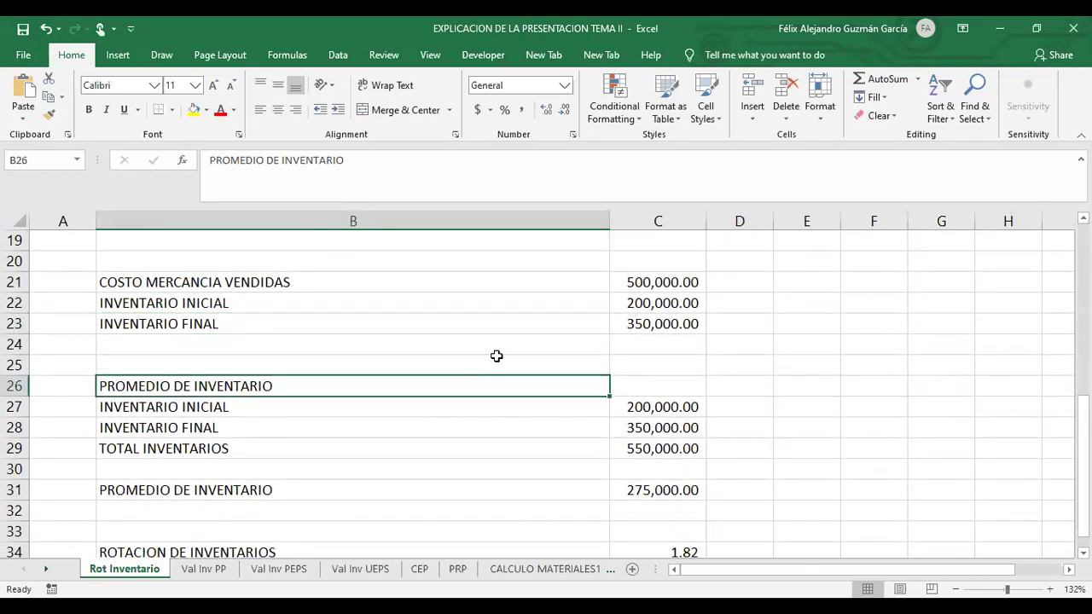
pyautogui.moveTo(261, 306); pyautogui.dragTo(630, 313)
pyautogui.click(827, 407)
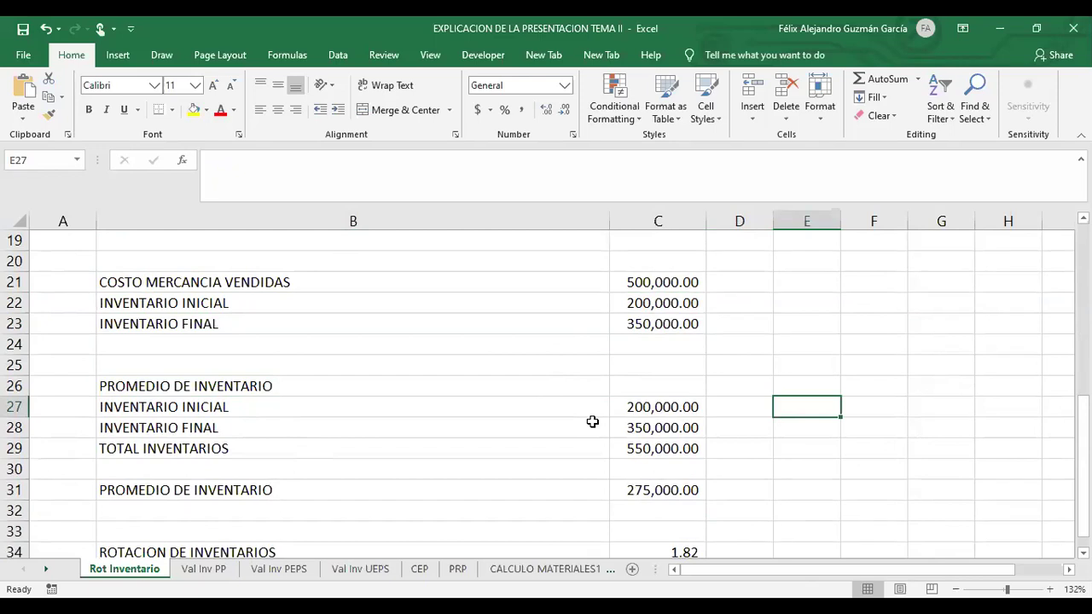
pyautogui.click(672, 300)
pyautogui.click(700, 321)
pyautogui.click(663, 407)
pyautogui.click(649, 427)
pyautogui.click(644, 449)
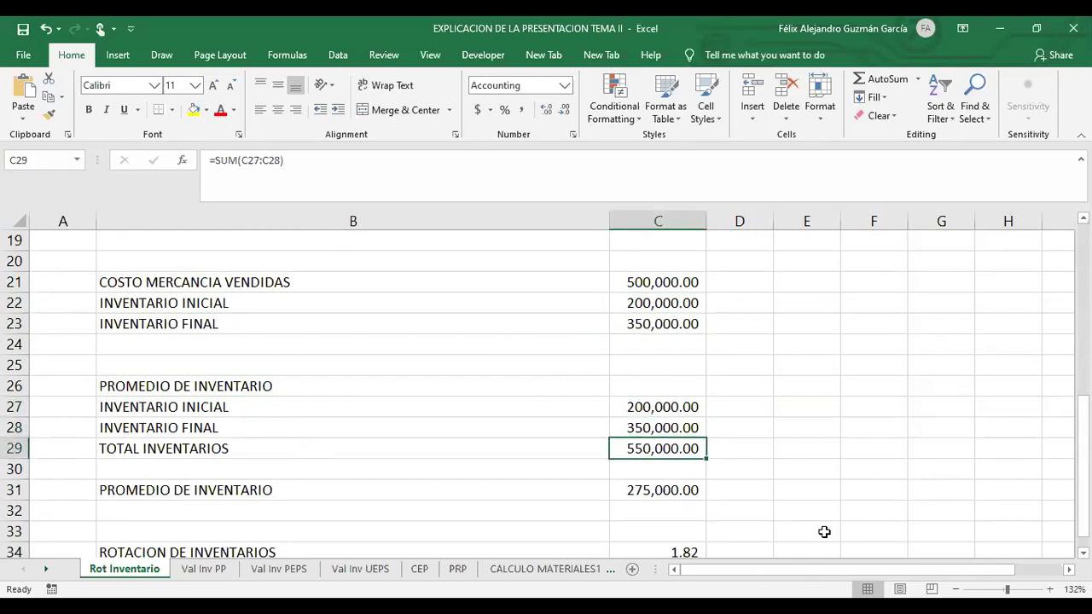
pyautogui.press('F2')
pyautogui.click(791, 432)
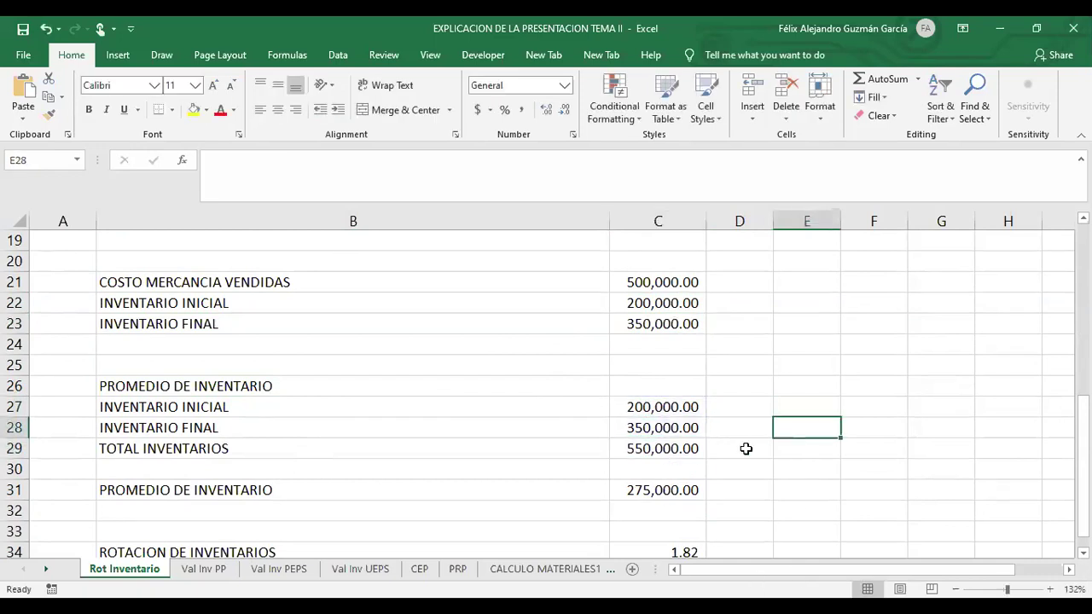
# Inspect the average inventory formula in C31
pyautogui.click(665, 481)
pyautogui.press('F2')
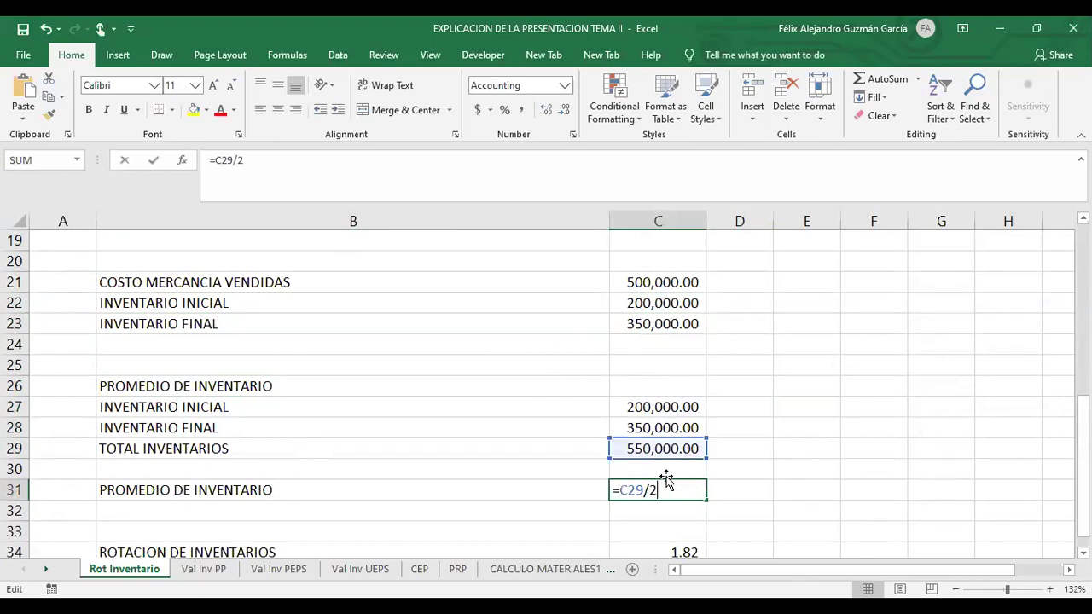
pyautogui.click(762, 489)
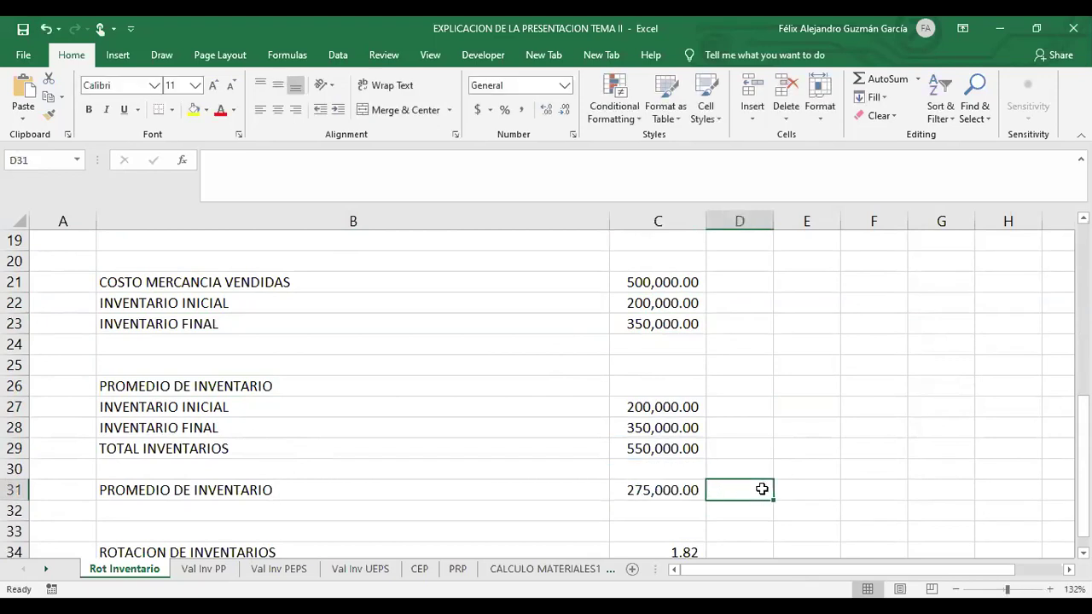
# Inspect the ROTACION DE INVENTARIOS formula in C34 and trace the cells it references in C21 and C31
pyautogui.click(623, 285)
pyautogui.scroll(-1, 640, 375)
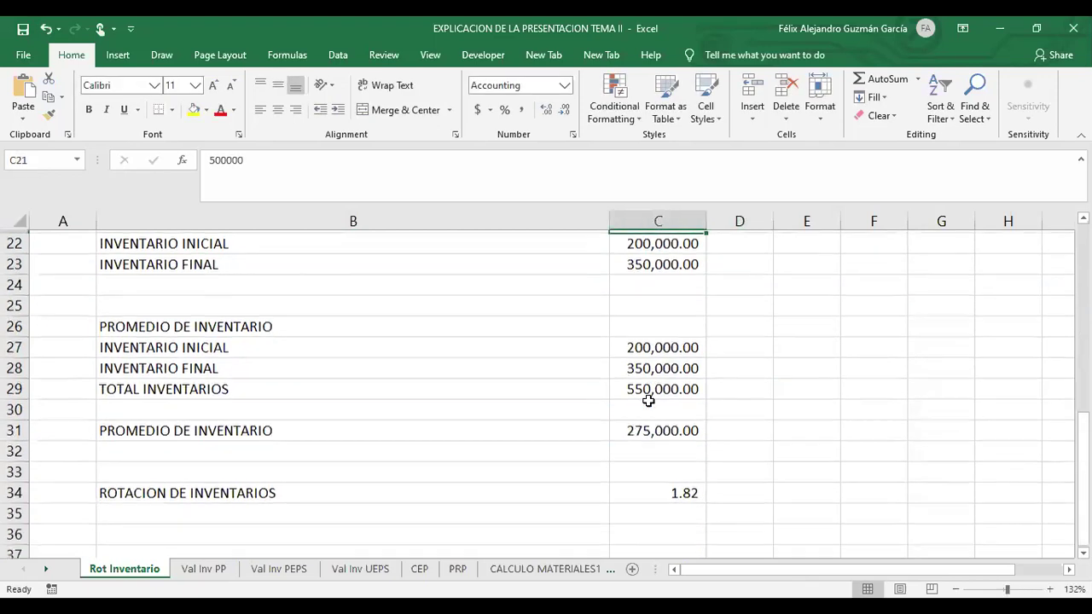
pyautogui.click(693, 495)
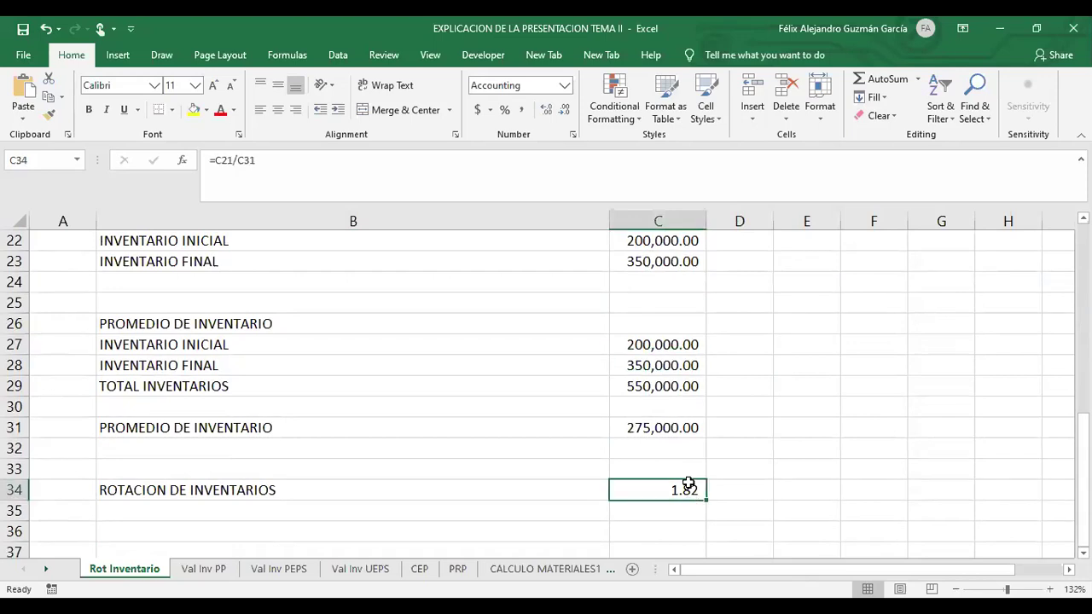
pyautogui.press('F2')
pyautogui.scroll(1, 722, 483)
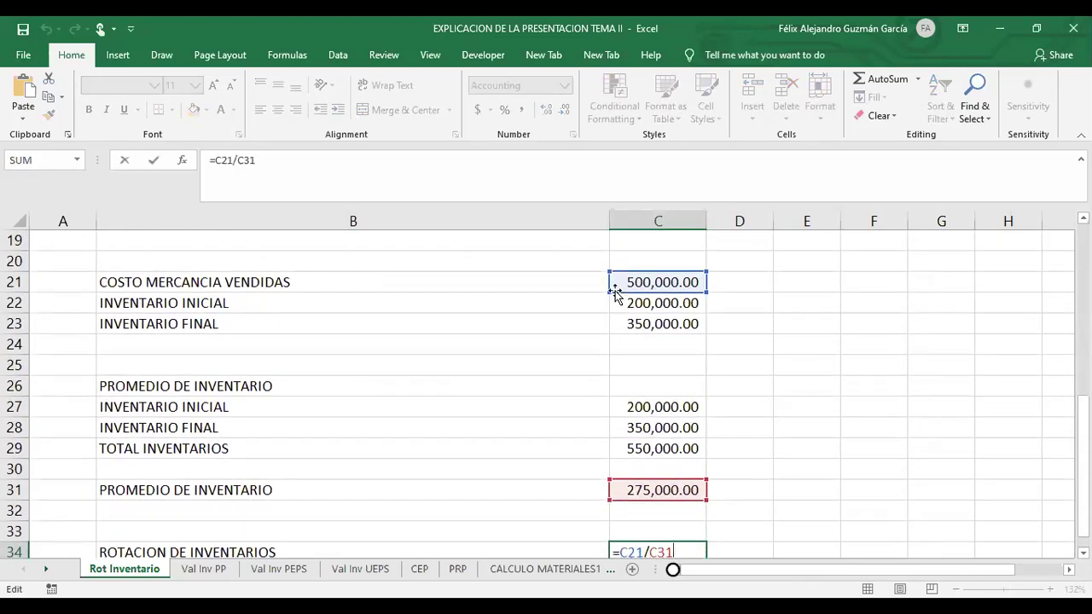
pyautogui.scroll(-2, 669, 290)
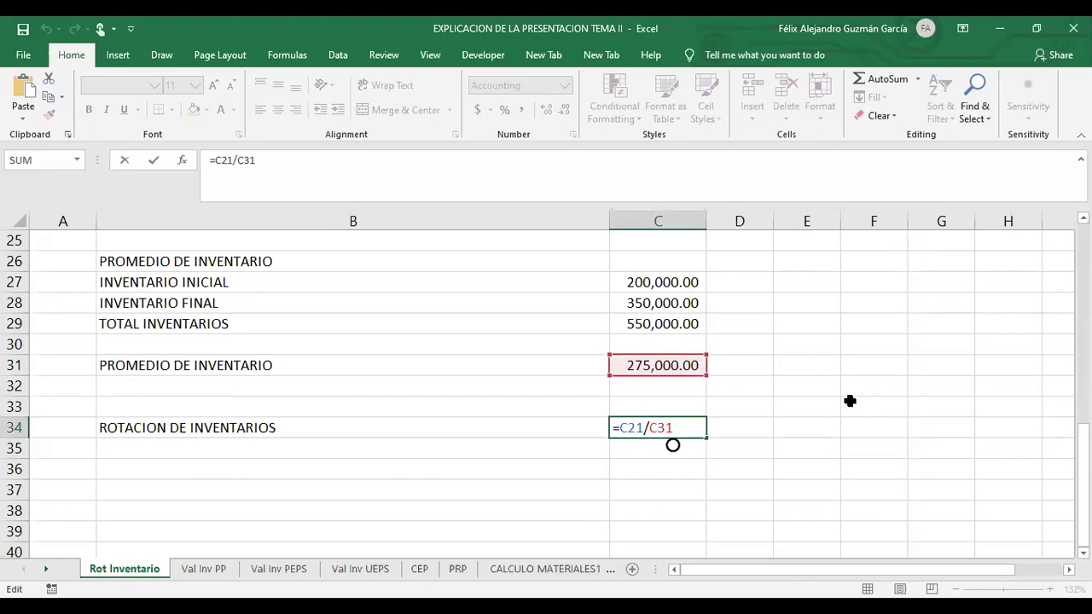
pyautogui.press('Return')
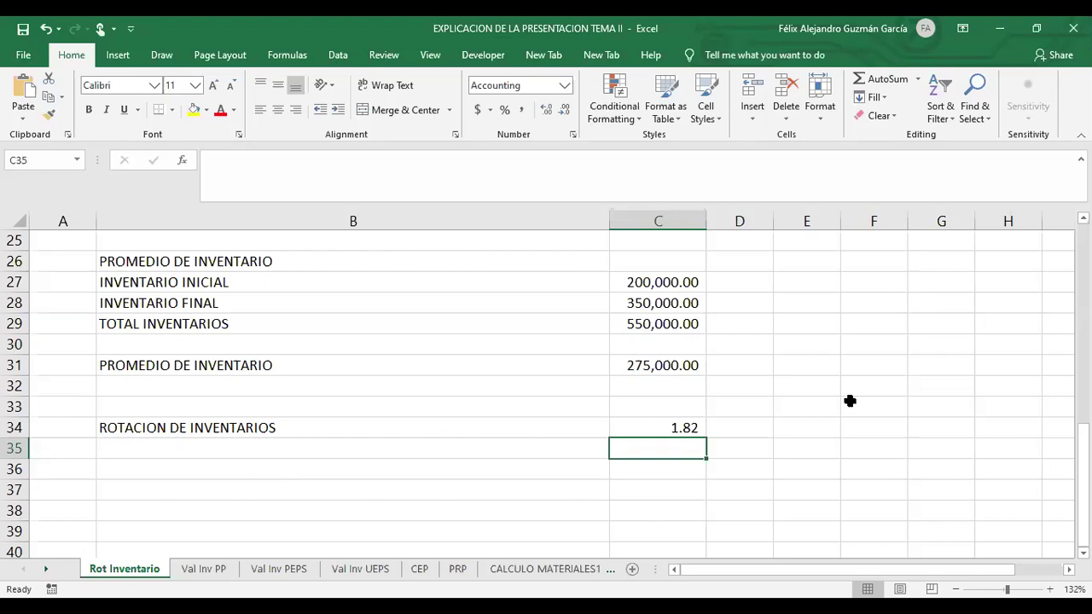
pyautogui.click(481, 471)
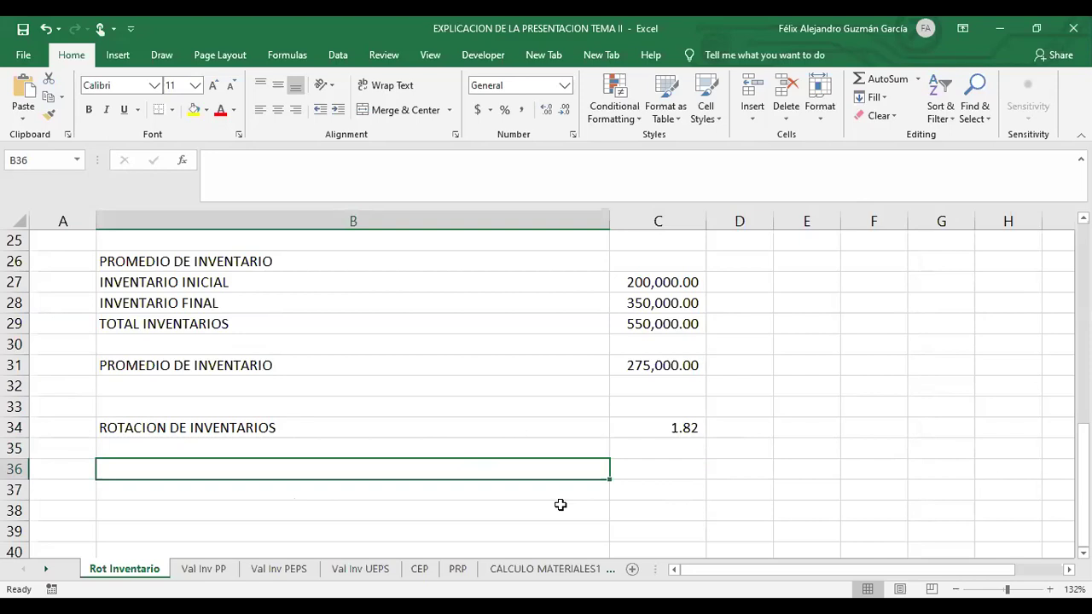
pyautogui.click(561, 505)
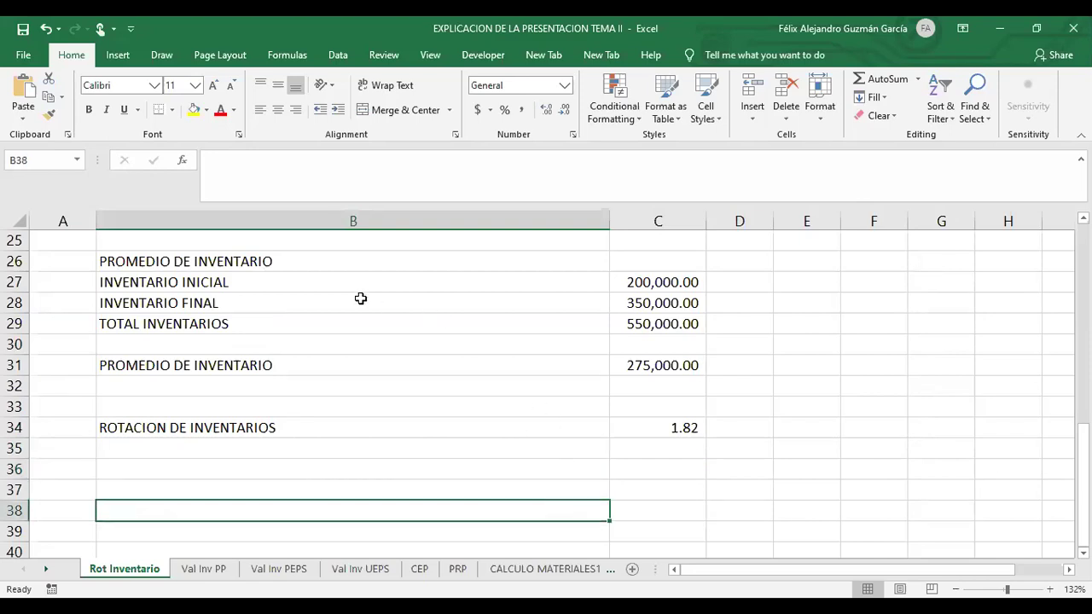
pyautogui.click(413, 471)
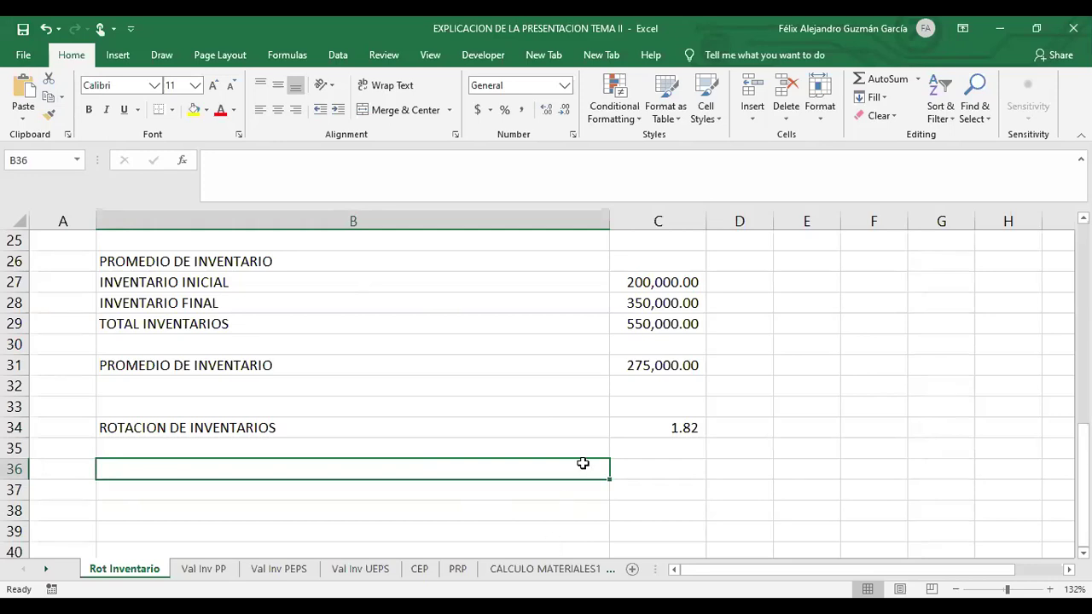
pyautogui.click(620, 493)
pyautogui.click(278, 484)
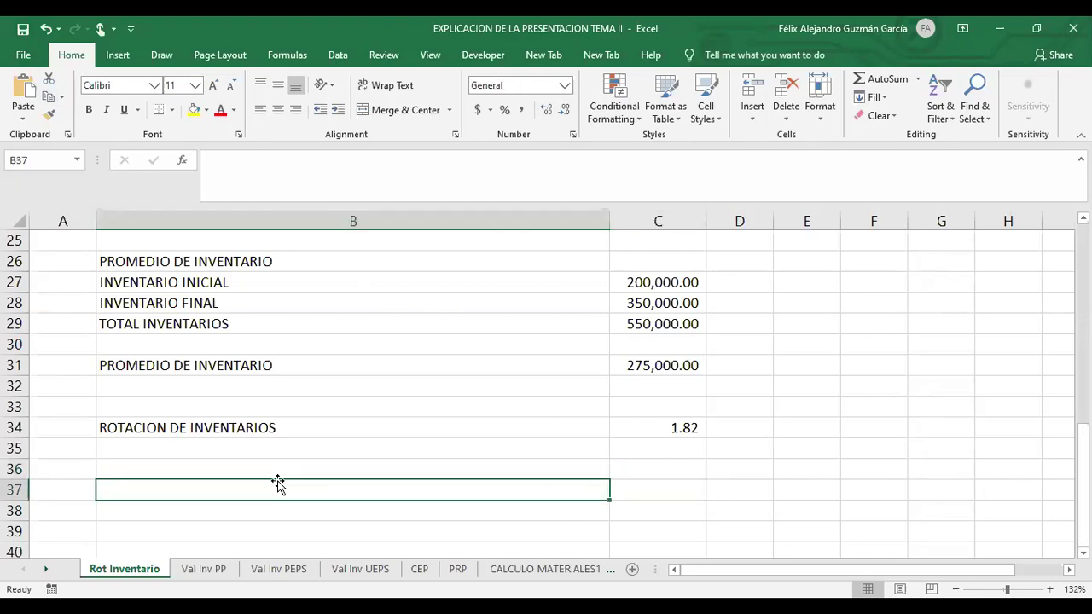
pyautogui.click(325, 511)
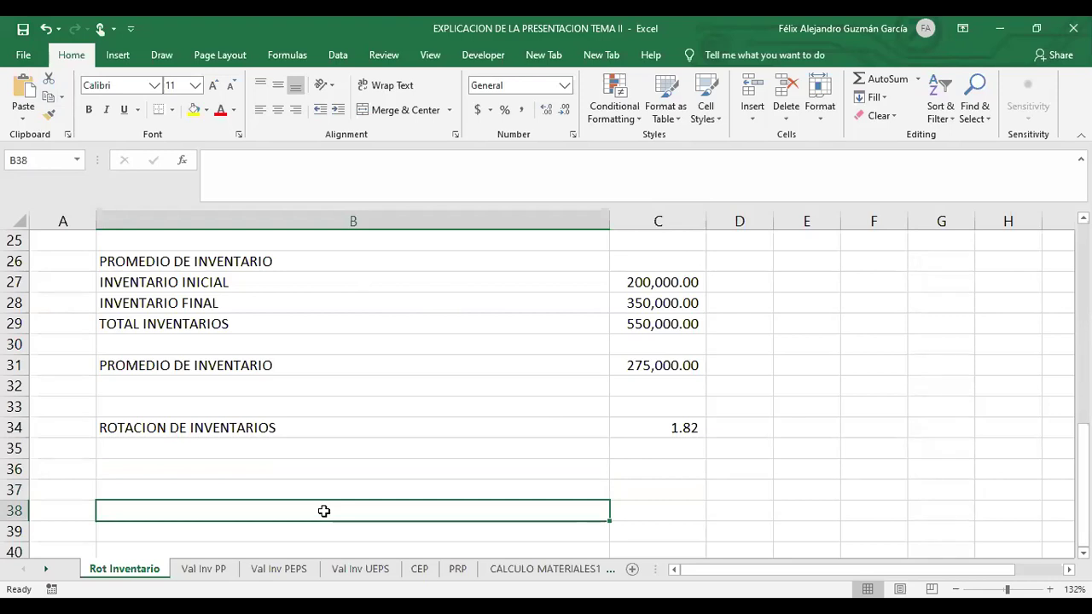
pyautogui.click(400, 444)
pyautogui.click(397, 493)
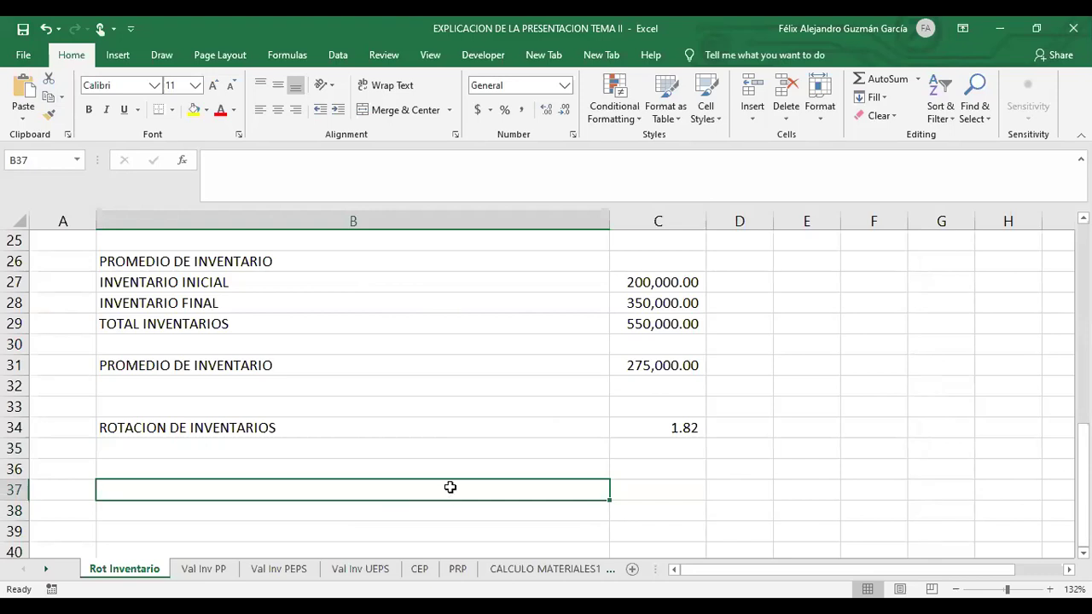
pyautogui.click(784, 505)
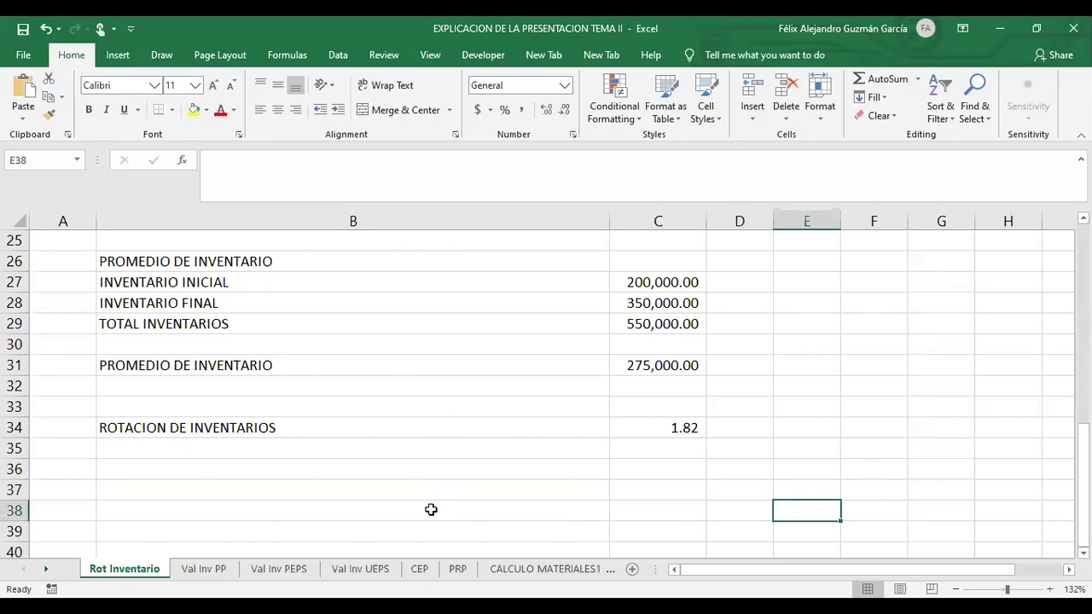
pyautogui.click(482, 467)
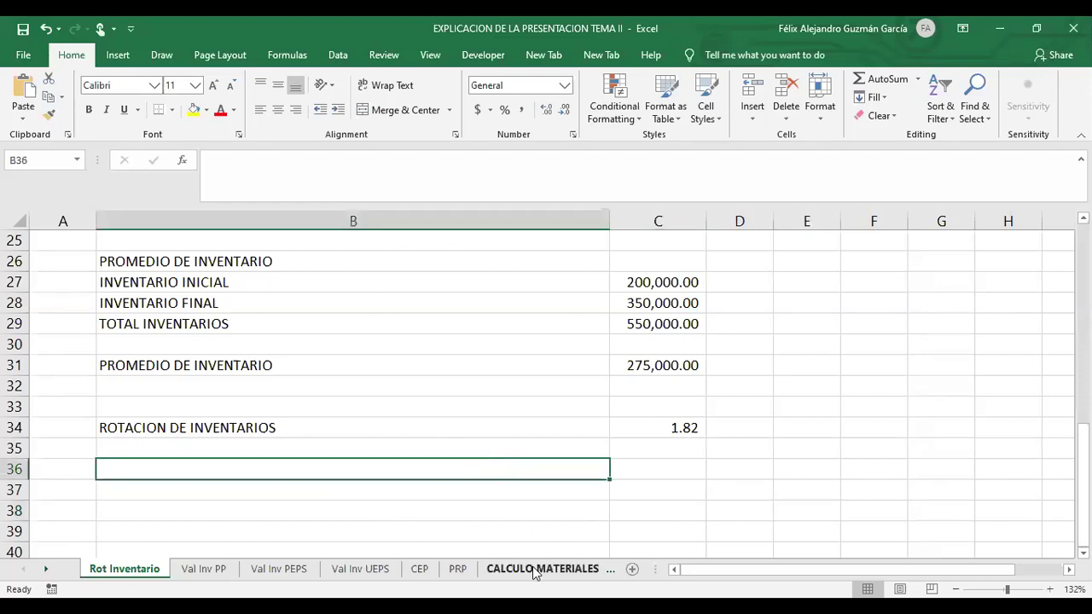
pyautogui.moveTo(696, 518); pyautogui.dragTo(765, 499)
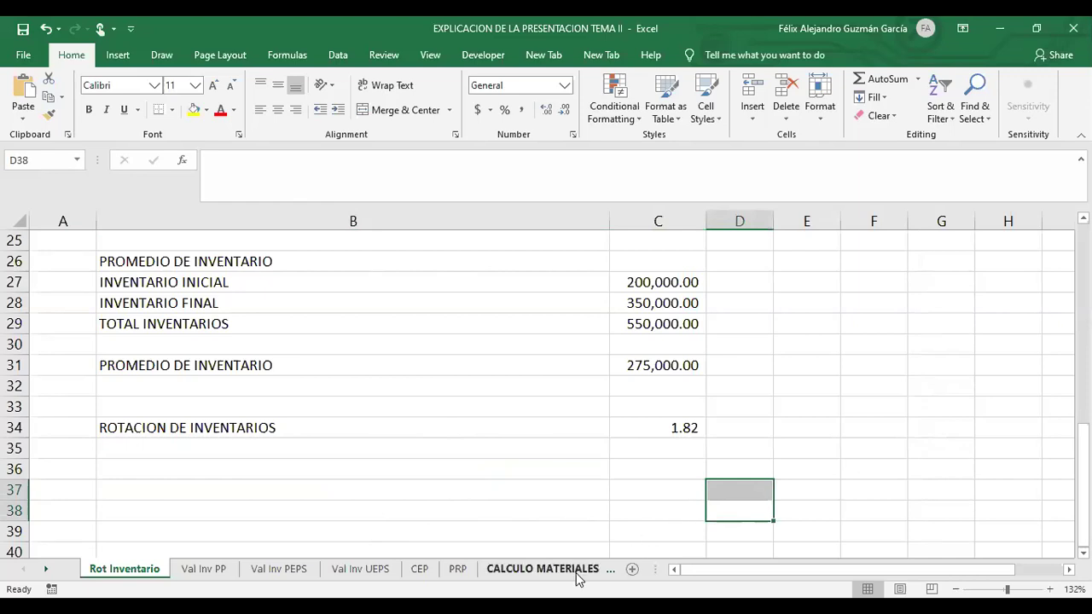
# Look over the product A and B tables on the CALCULO MATERIALES1 sheet and return to the Rot Inventario sheet
pyautogui.click(577, 577)
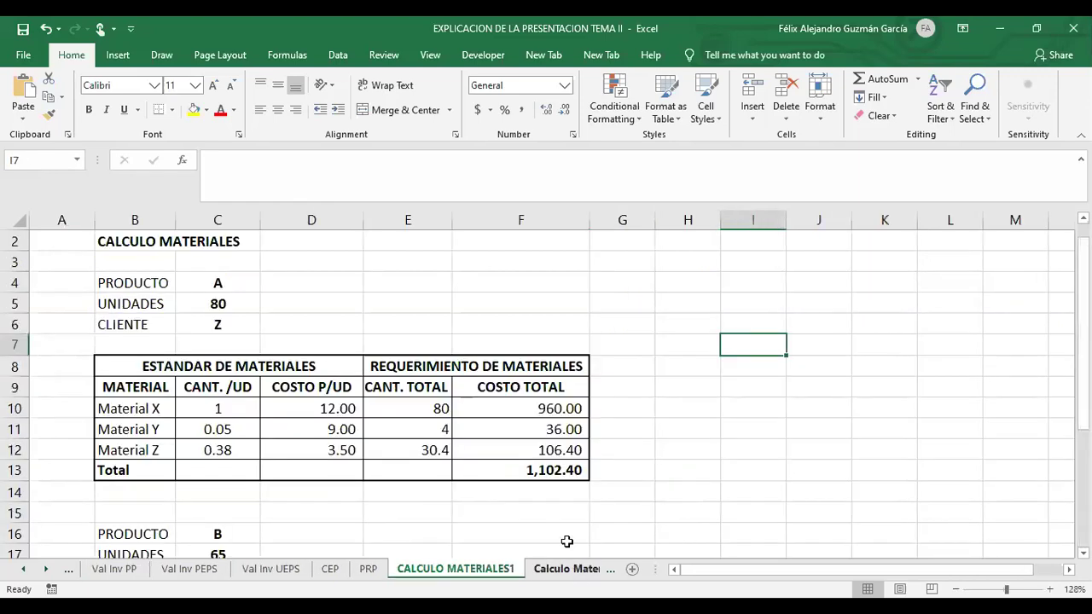
pyautogui.click(581, 491)
pyautogui.scroll(-1, 546, 478)
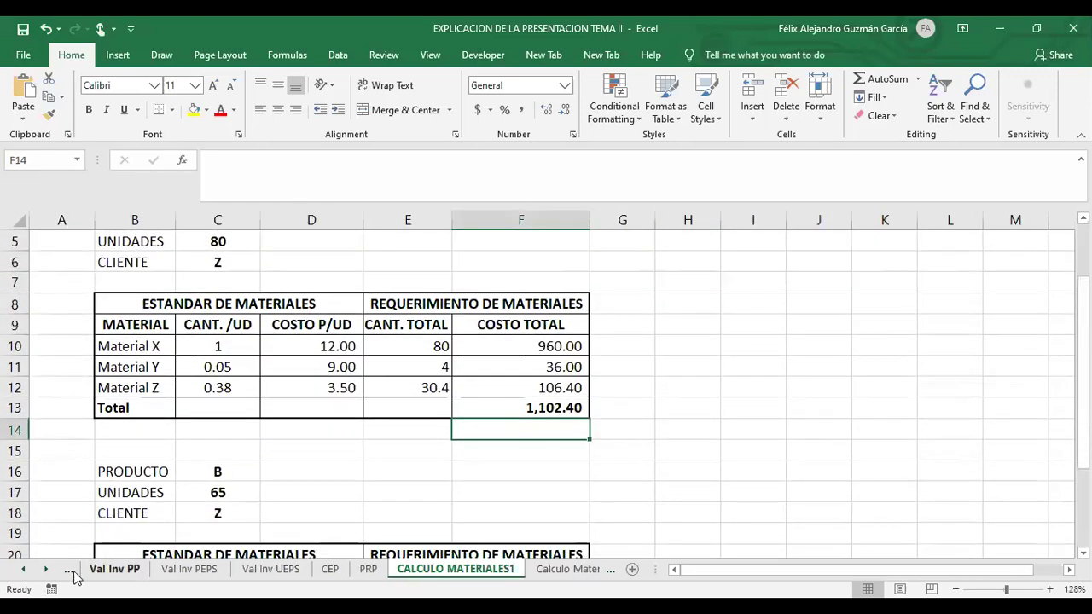
pyautogui.click(23, 569)
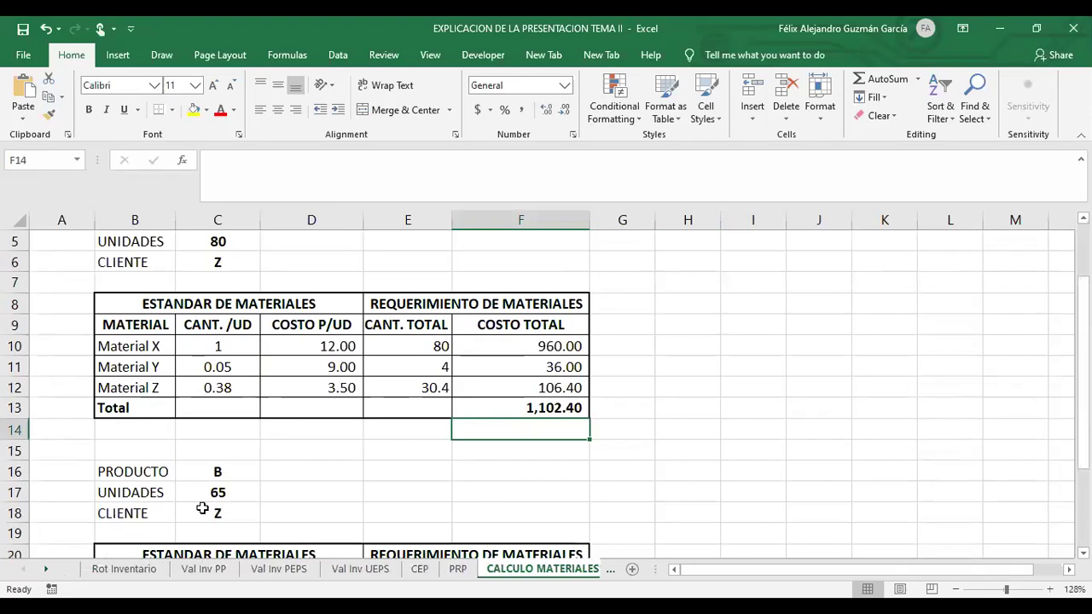
pyautogui.click(776, 442)
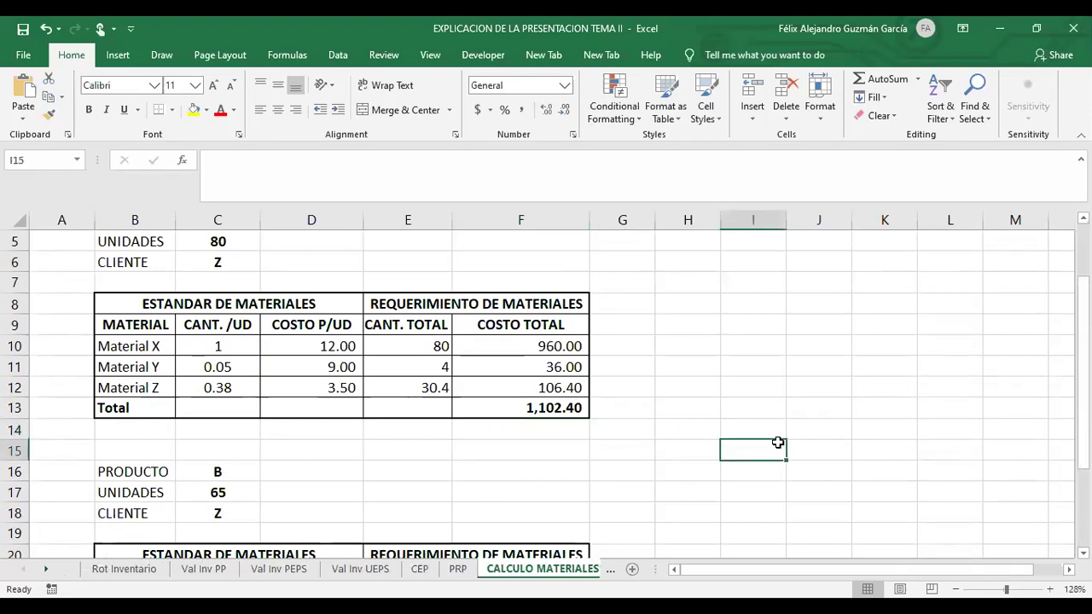
pyautogui.click(120, 569)
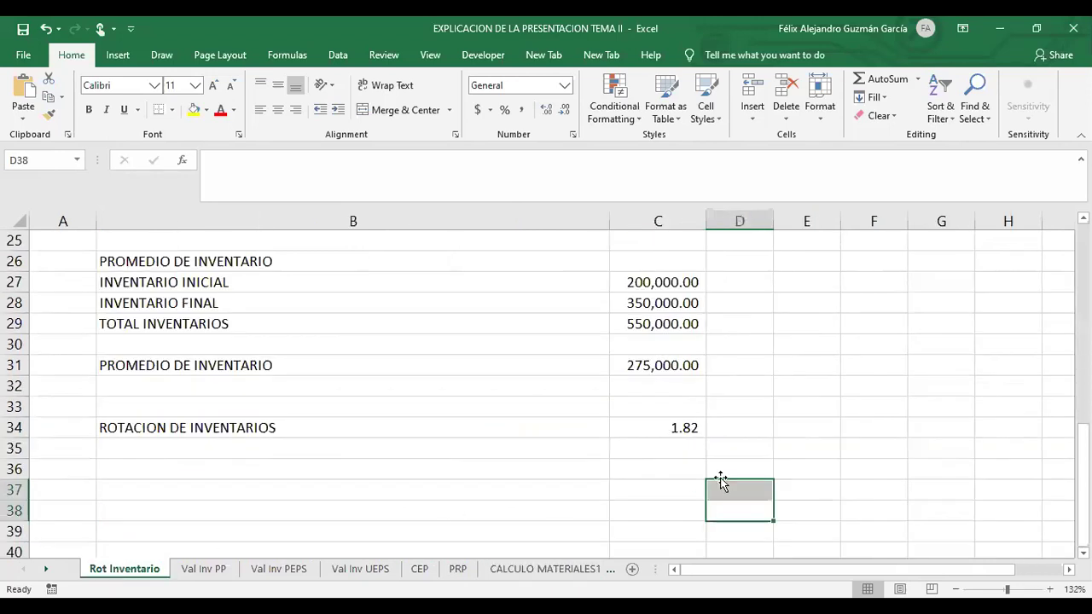
pyautogui.click(821, 446)
pyautogui.scroll(1, 824, 454)
pyautogui.scroll(-2, 826, 459)
pyautogui.click(301, 442)
pyautogui.click(201, 410)
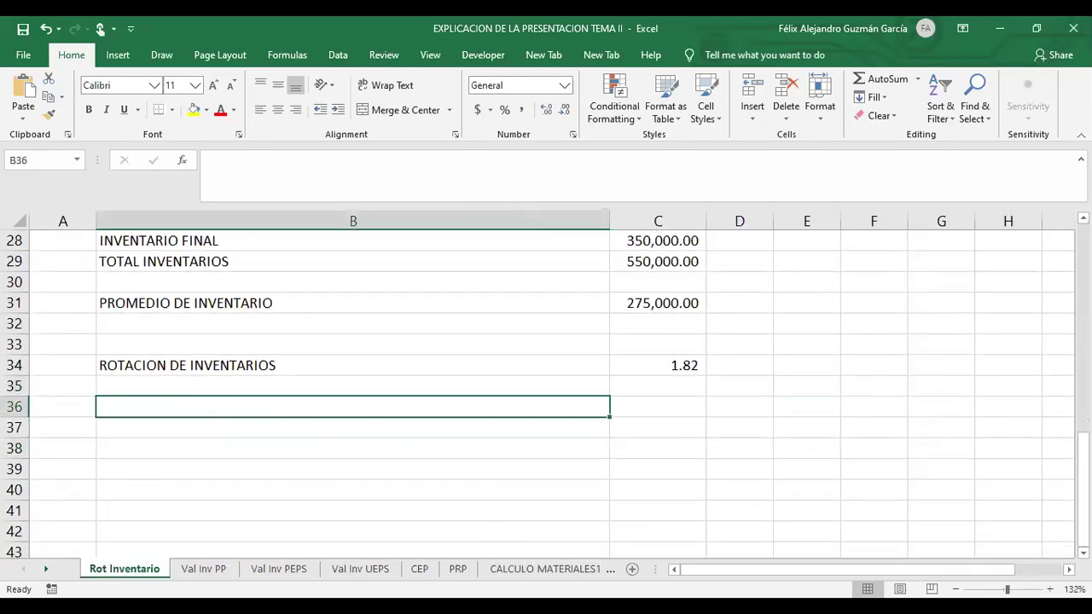
pyautogui.click(483, 431)
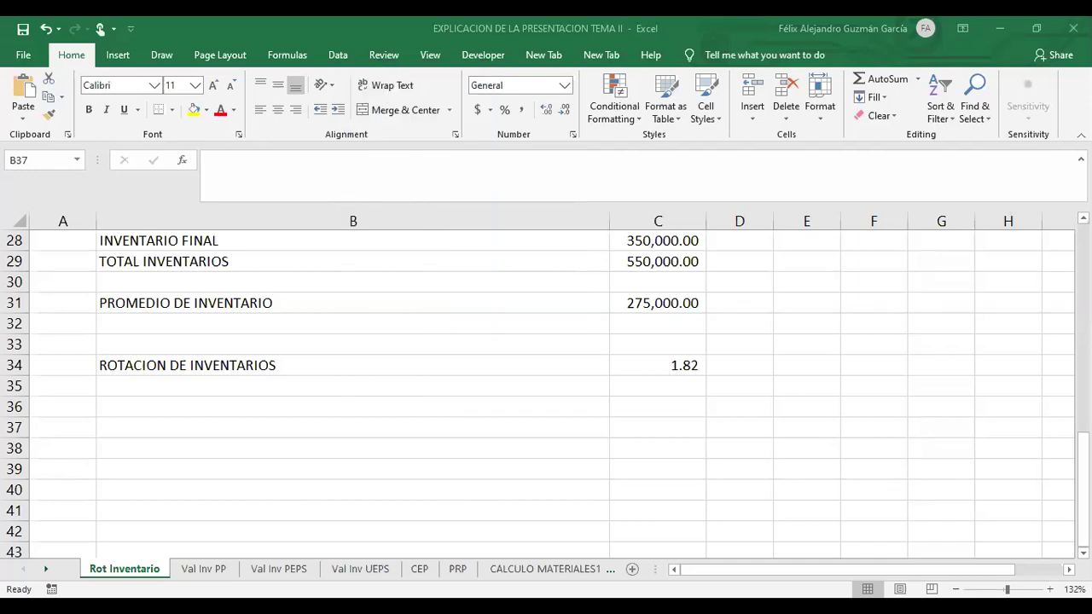
# Paste the copied problem statement about the supermarket's rice purchases into cell B39, keeping its source formatting
pyautogui.scroll(-3, 219, 395)
pyautogui.scroll(2, 182, 371)
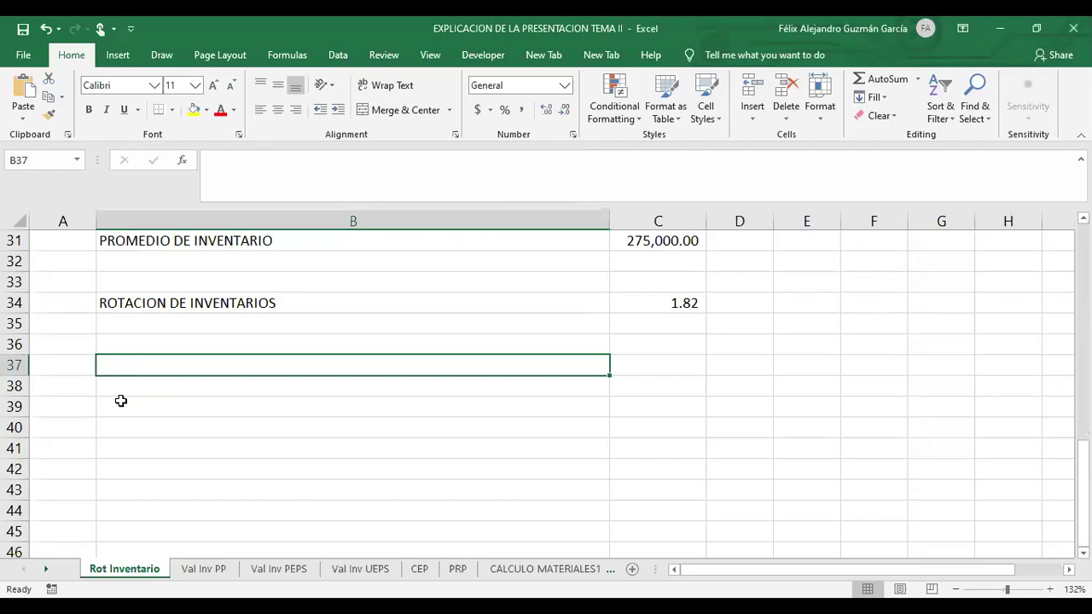
pyautogui.click(121, 400)
pyautogui.rightClick(122, 400)
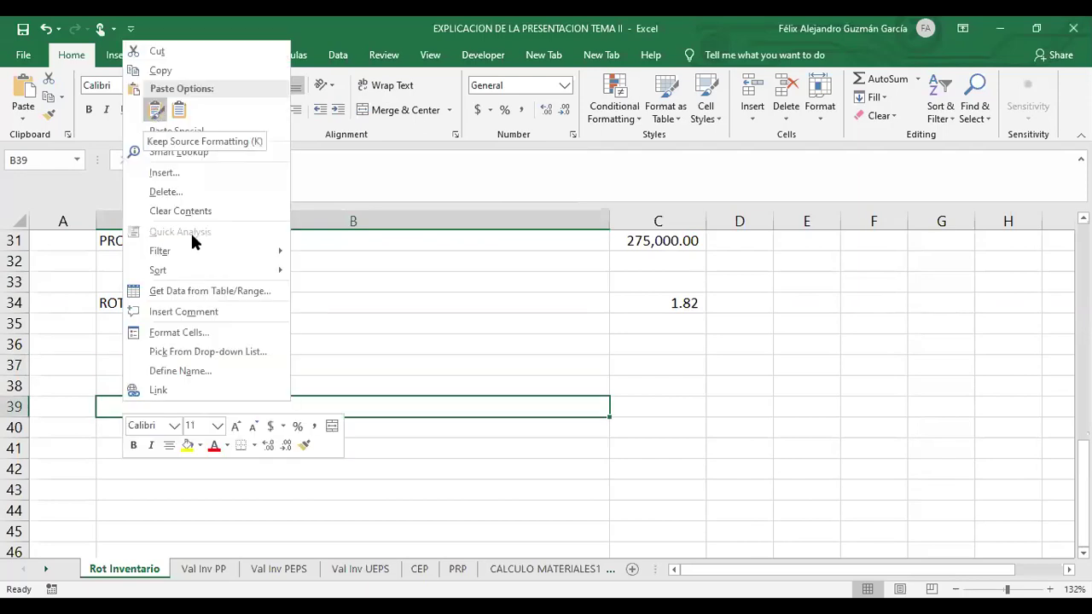
pyautogui.click(155, 124)
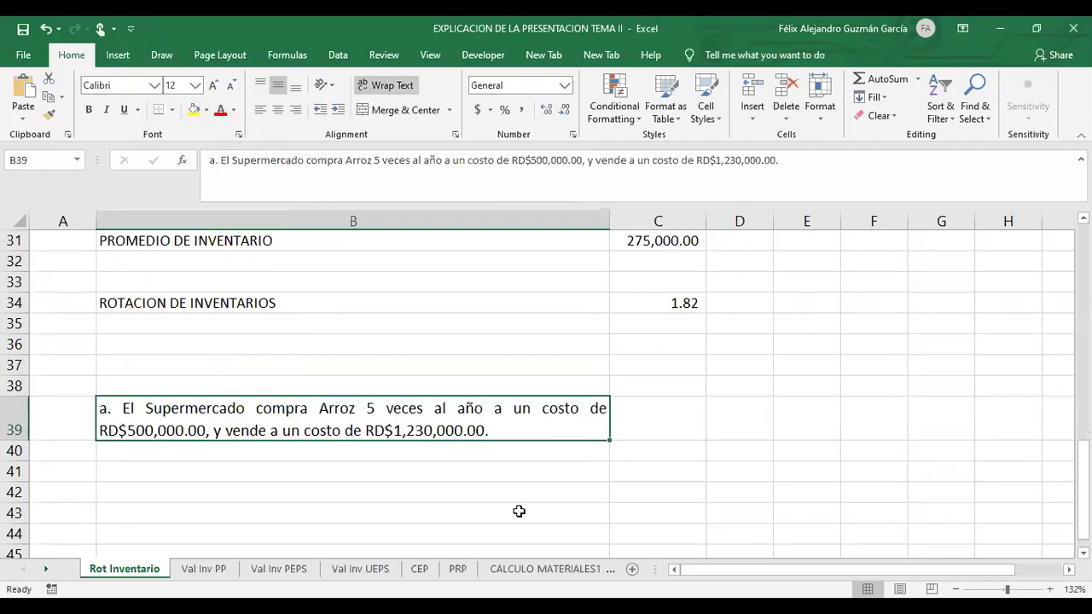
# Go over the supermarket rice purchase and sale statement in cell B39
pyautogui.click(600, 470)
pyautogui.scroll(-1, 302, 418)
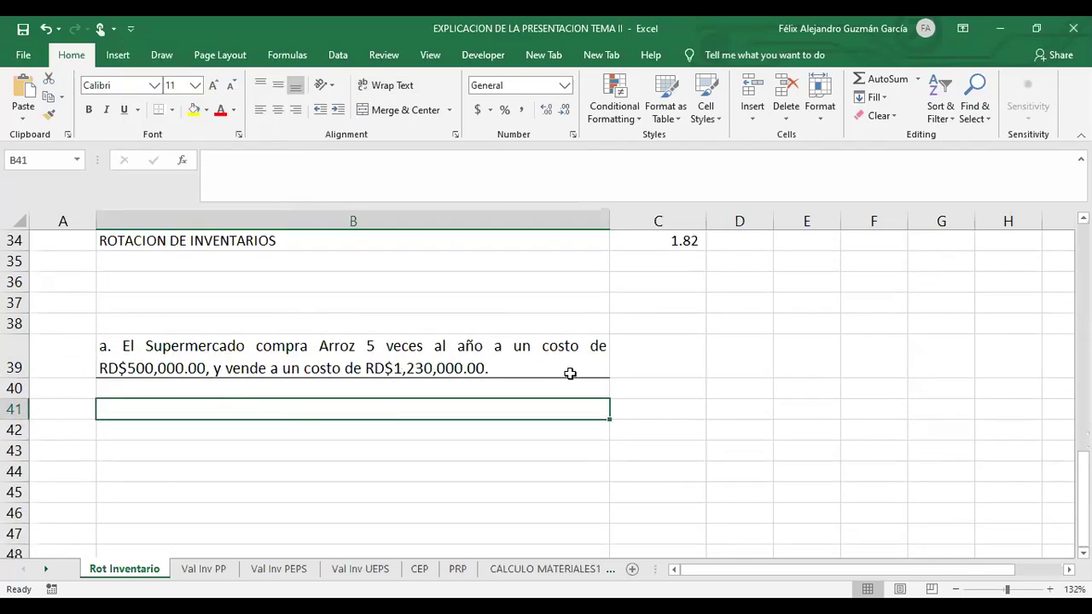
pyautogui.click(206, 354)
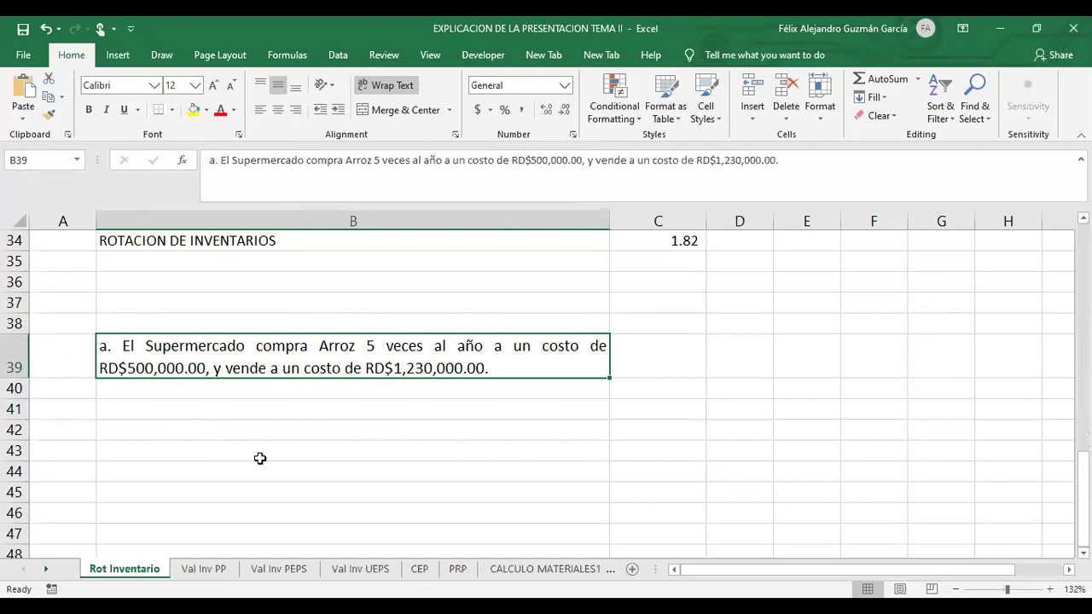
pyautogui.click(555, 426)
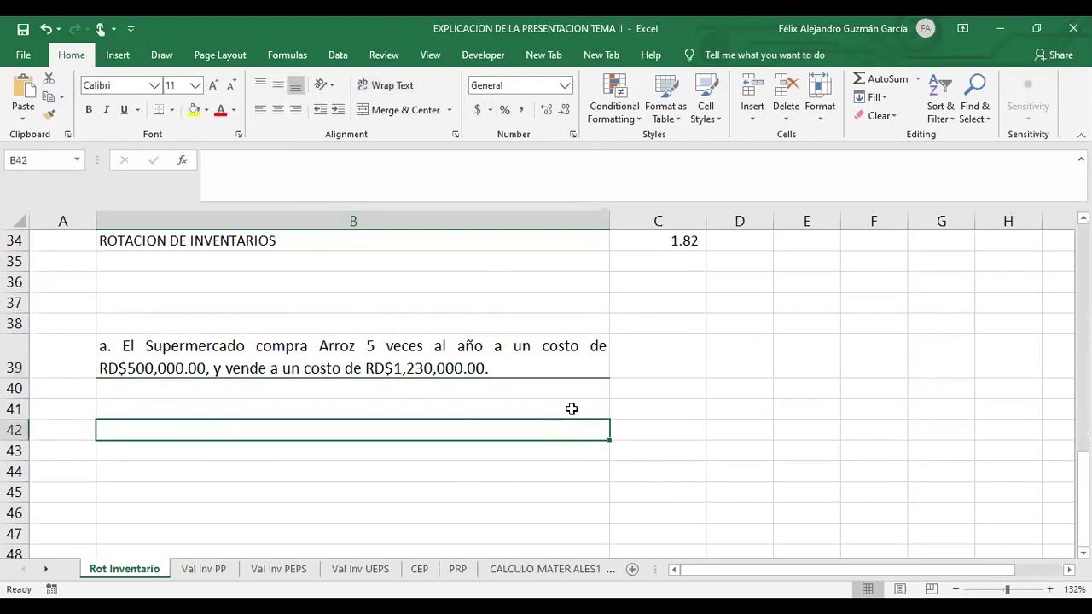
pyautogui.click(585, 342)
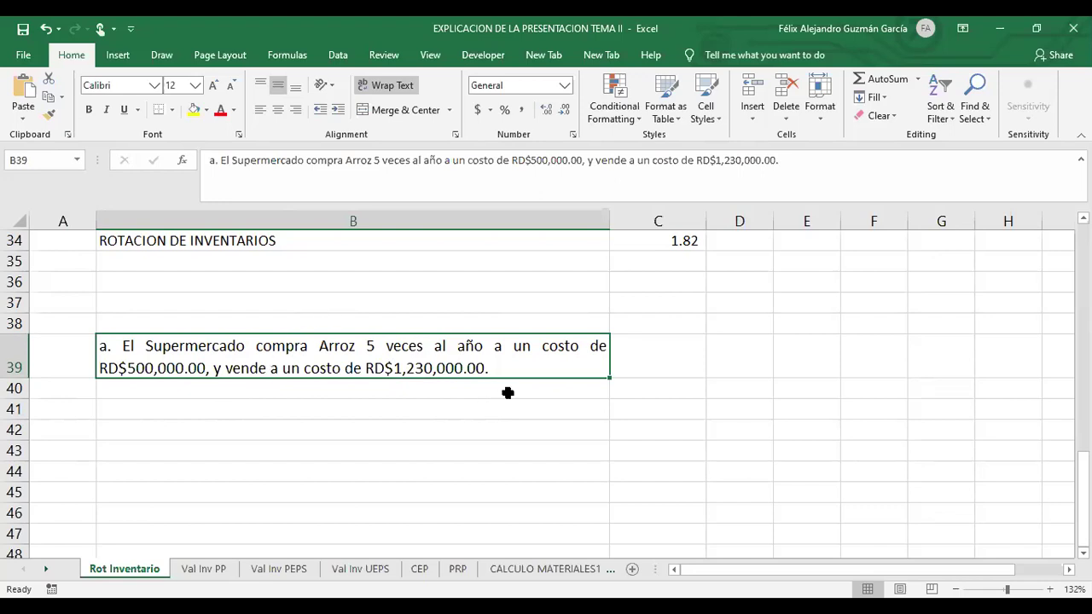
pyautogui.click(219, 449)
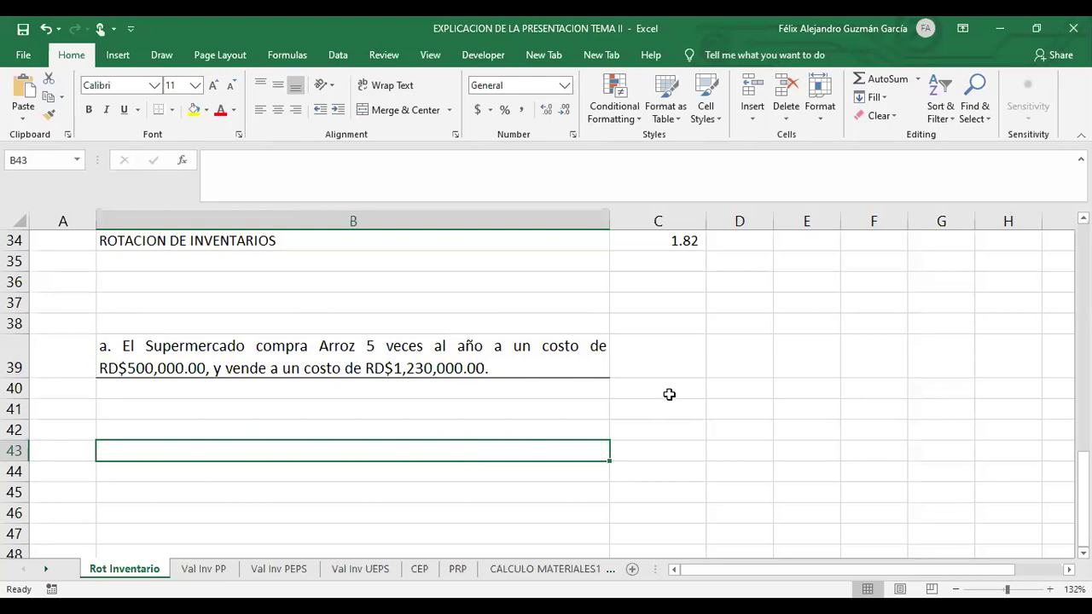
# Clear the supermarket rice problem statement from cell B39 of the Rot Inventario sheet
pyautogui.click(423, 372)
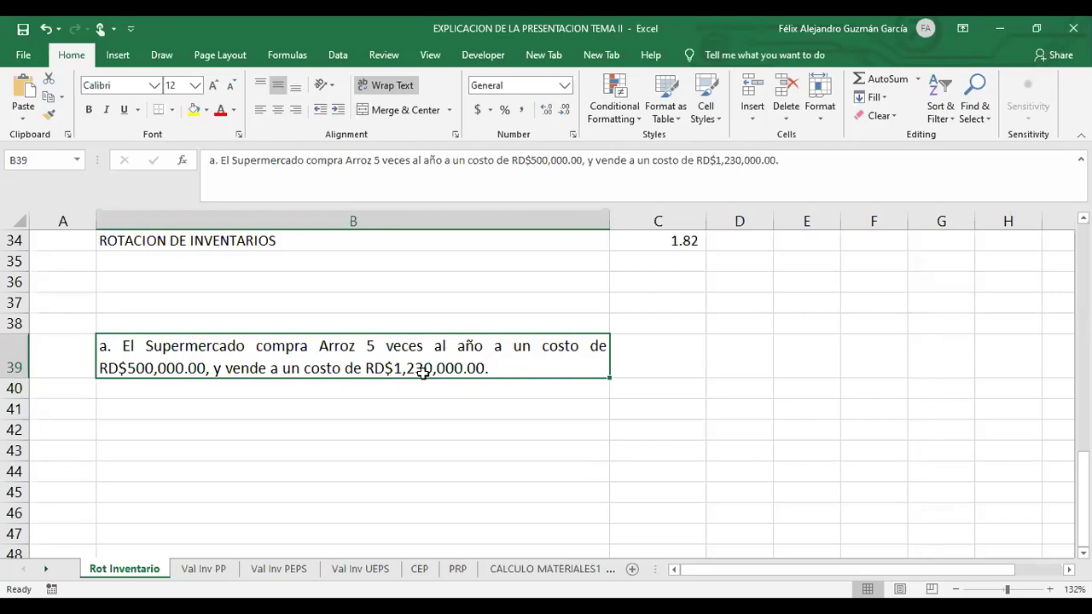
pyautogui.press('Delete')
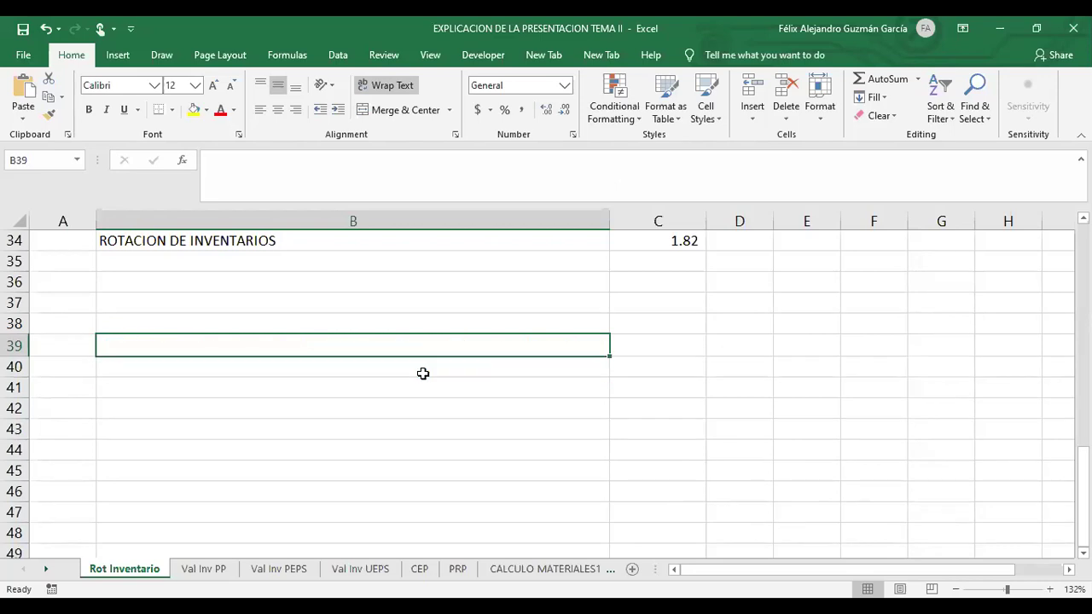
pyautogui.click(493, 470)
pyautogui.scroll(1, 524, 460)
pyautogui.scroll(5, 524, 461)
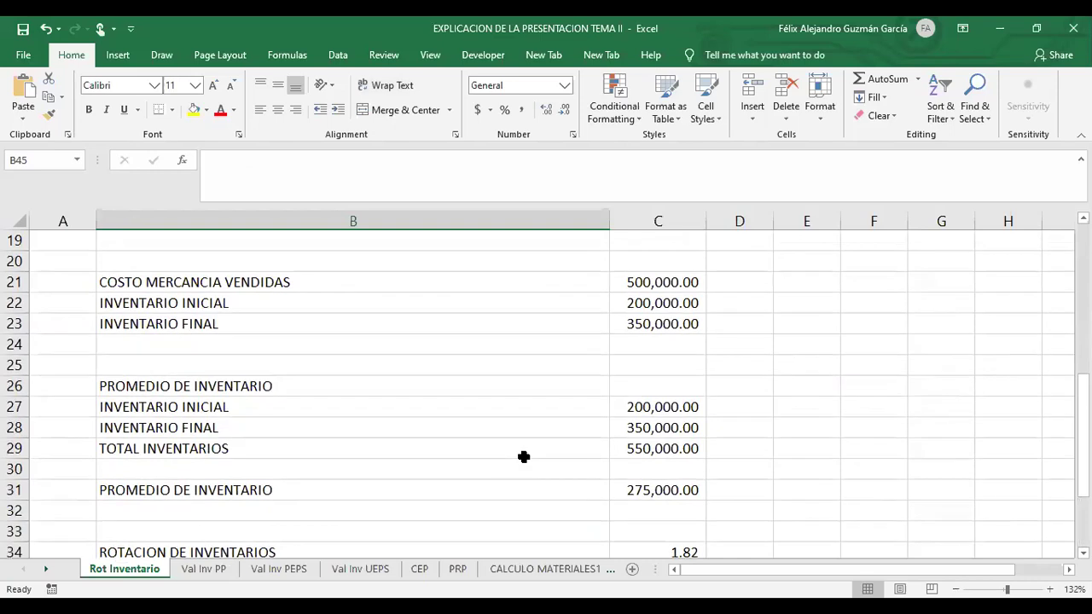
# Open the CALCULO MATERIALES1 sheet and look over the product A data and its materials table
pyautogui.click(568, 569)
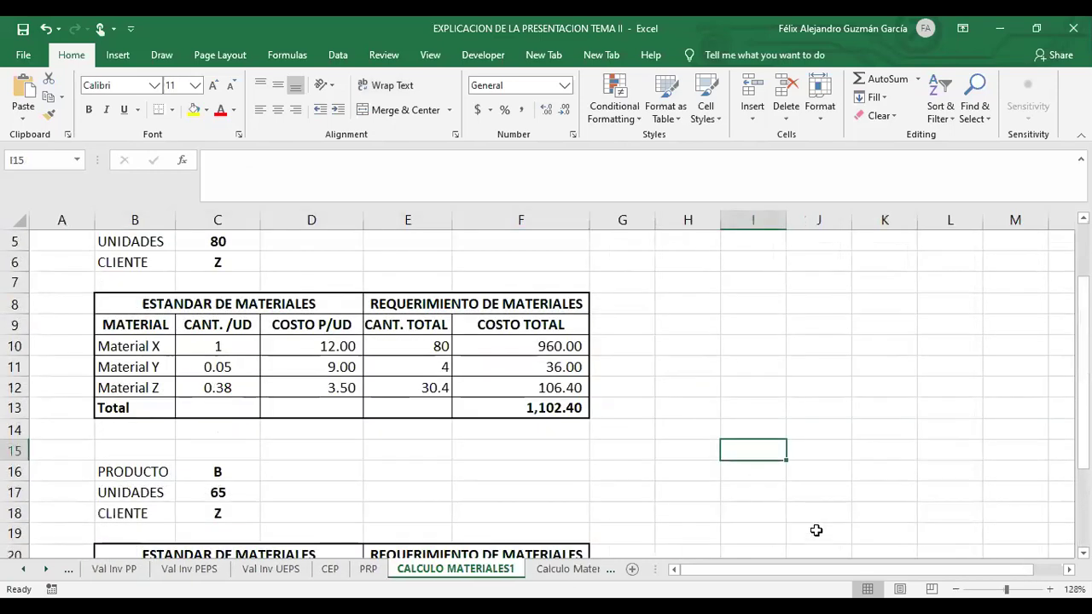
pyautogui.click(680, 449)
pyautogui.scroll(-2, 606, 467)
pyautogui.scroll(2, 554, 453)
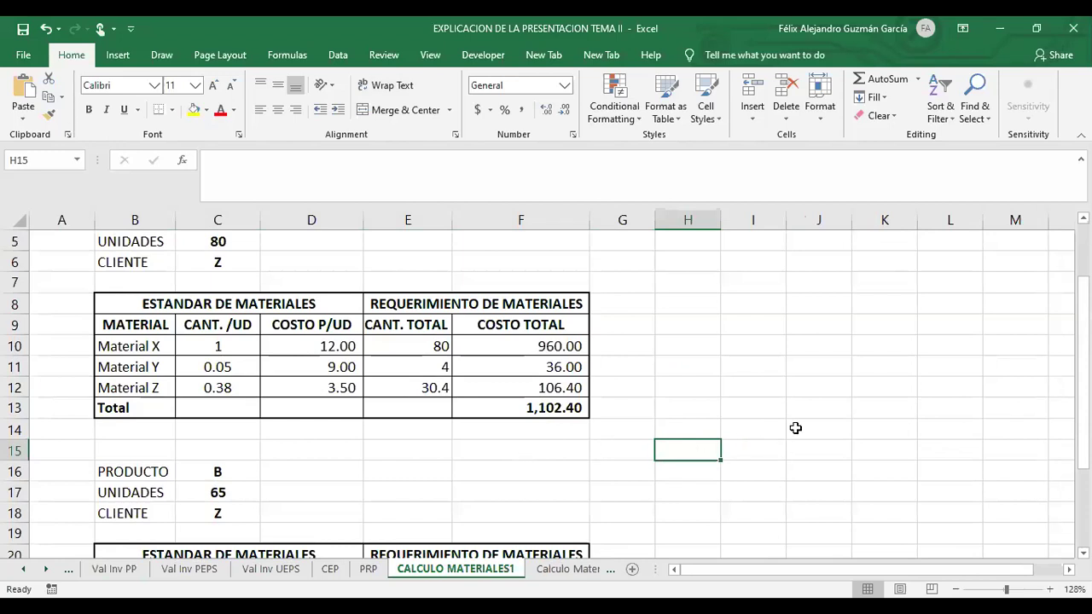
pyautogui.click(794, 391)
pyautogui.scroll(2, 759, 394)
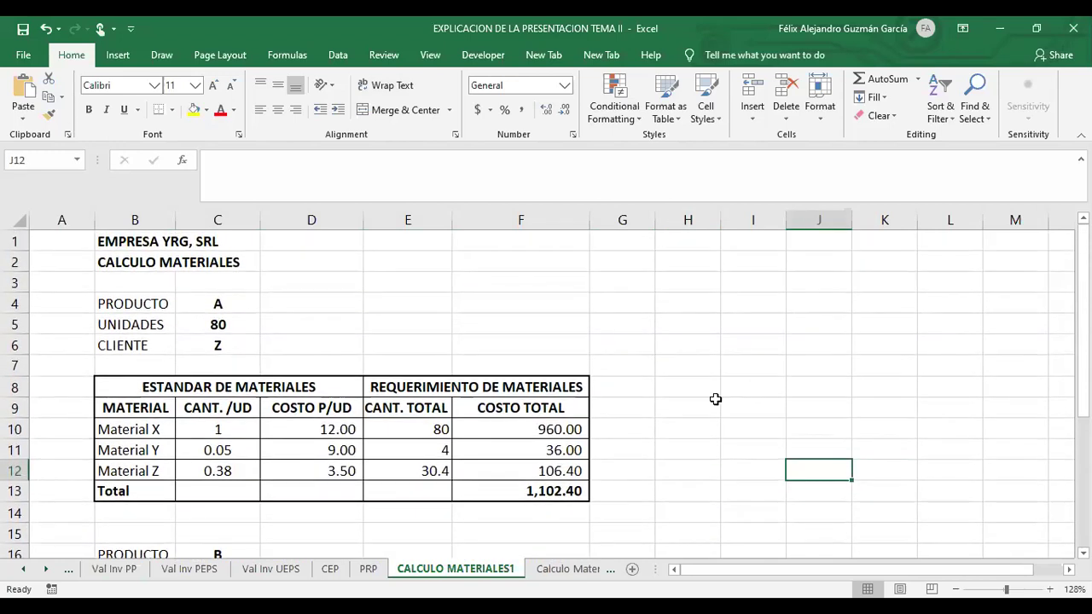
pyautogui.click(691, 360)
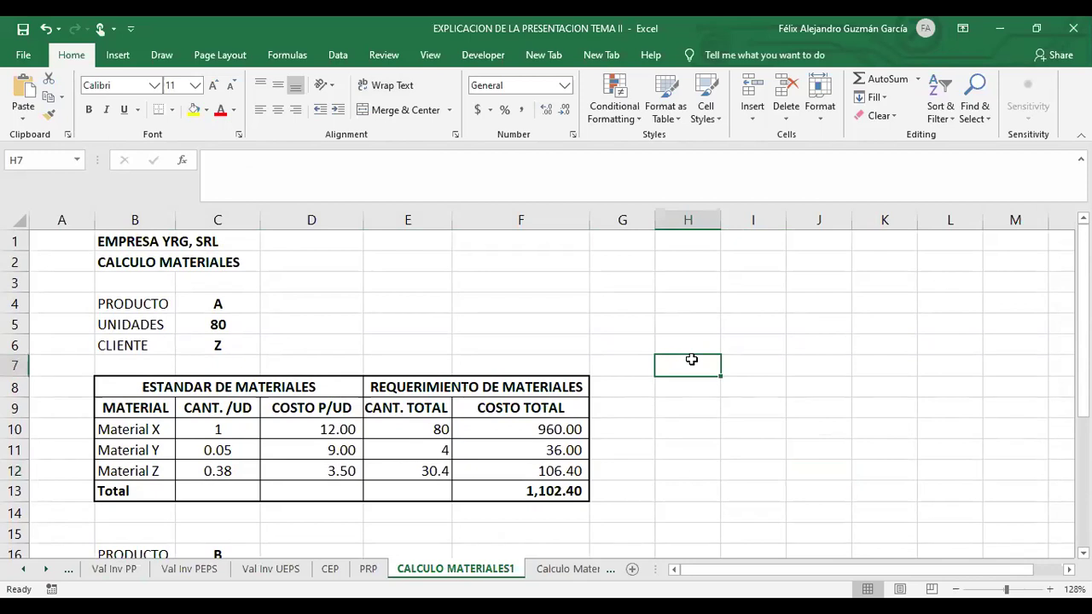
pyautogui.click(739, 487)
pyautogui.scroll(-1, 577, 389)
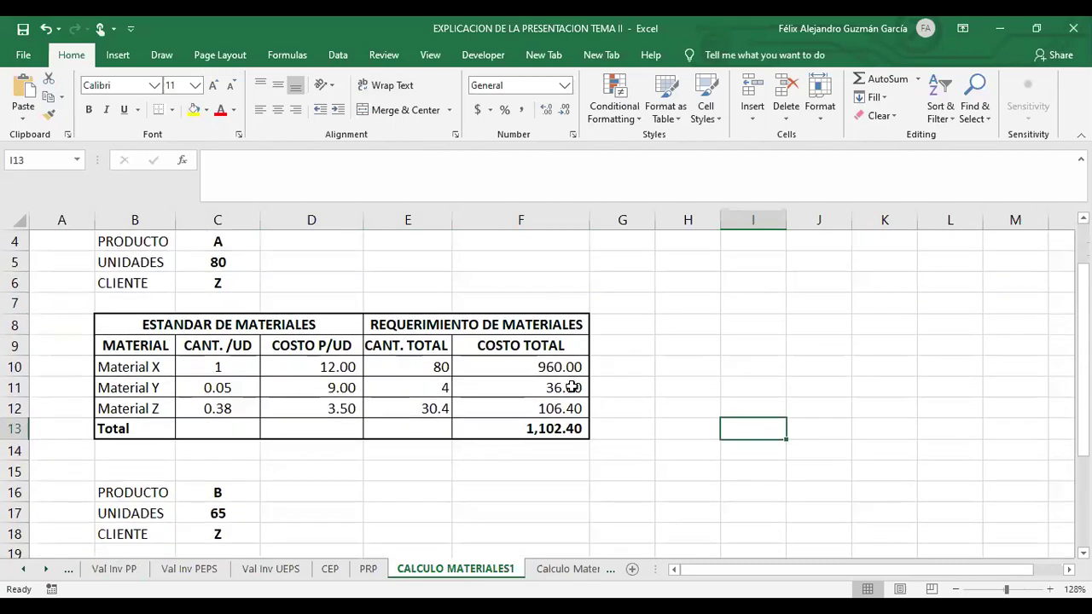
pyautogui.scroll(1, 648, 390)
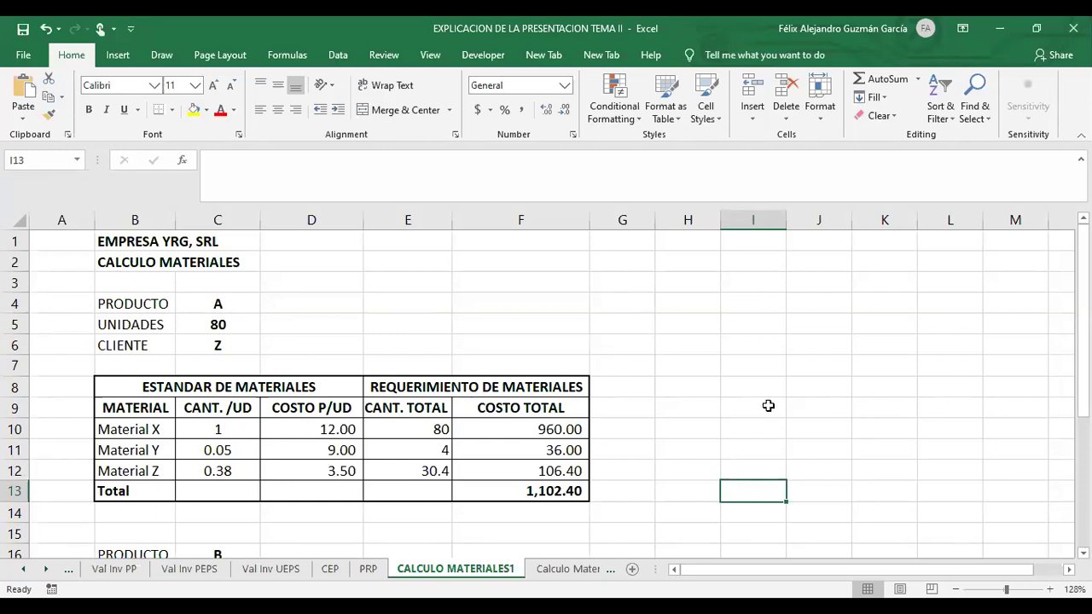
# Examine product A's quantities per unit in C10:C12 and the unit costs of its materials in column D
pyautogui.click(213, 430)
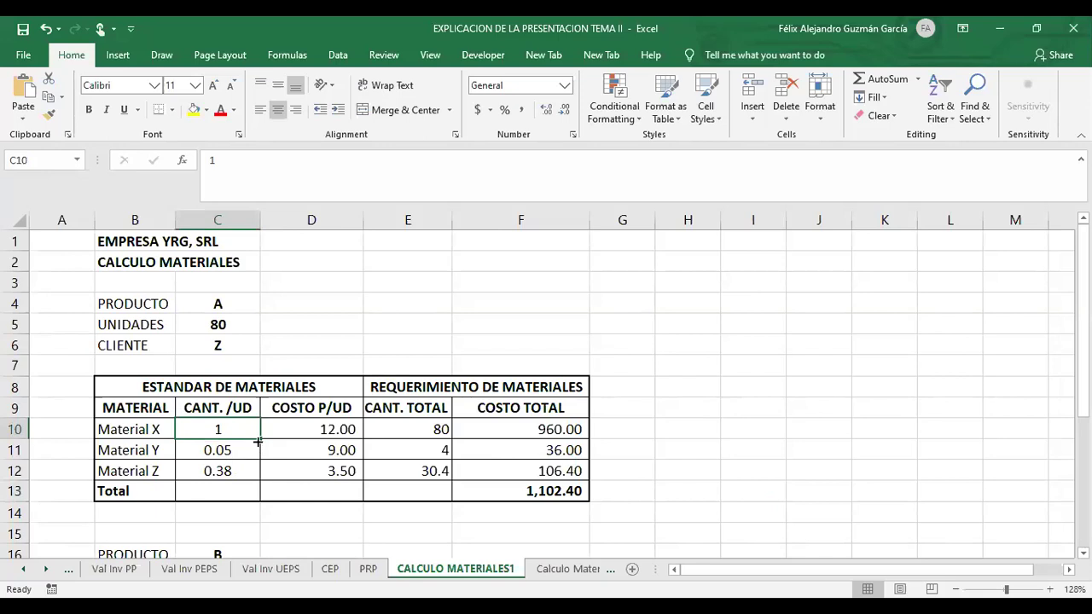
pyautogui.click(253, 454)
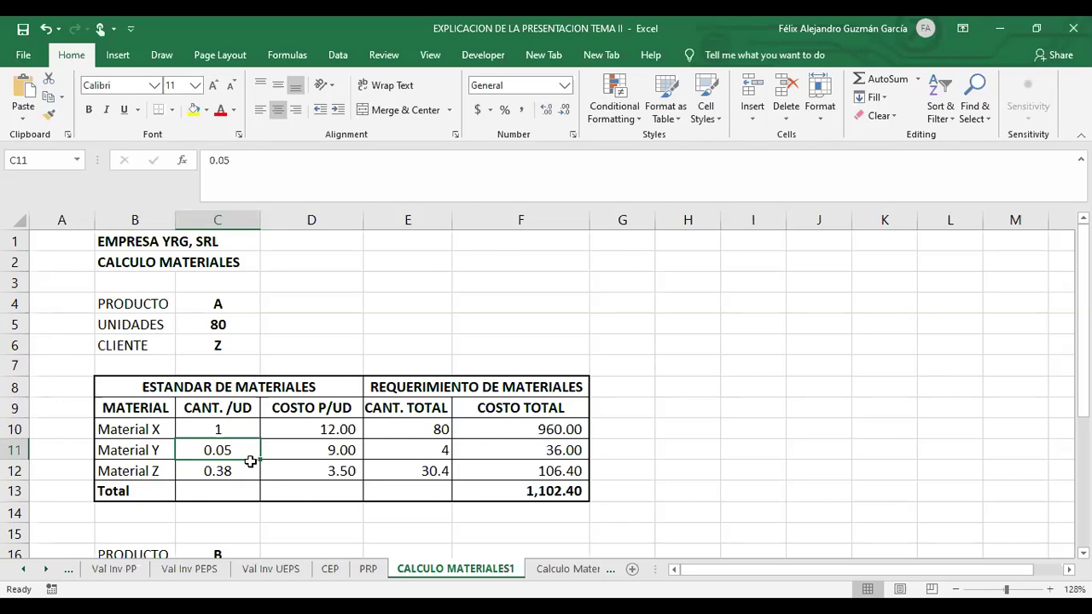
pyautogui.click(253, 470)
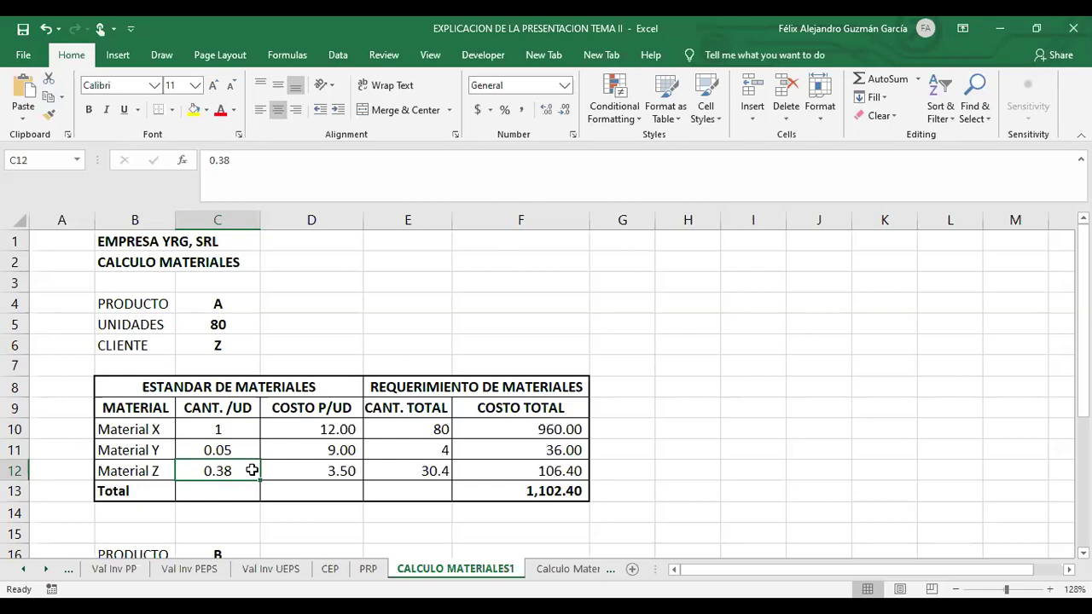
pyautogui.click(233, 406)
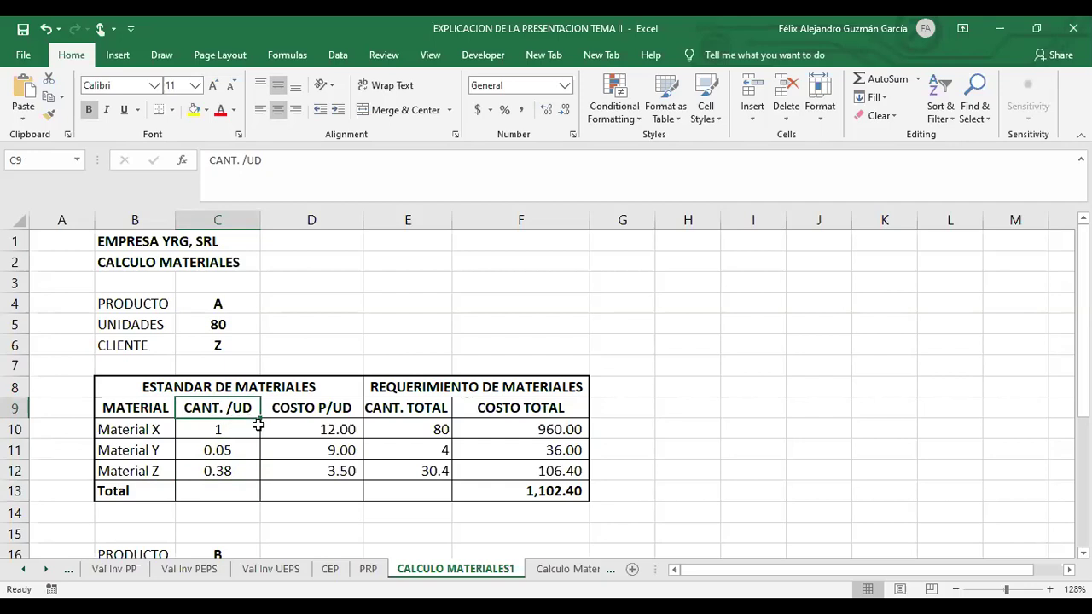
pyautogui.click(297, 447)
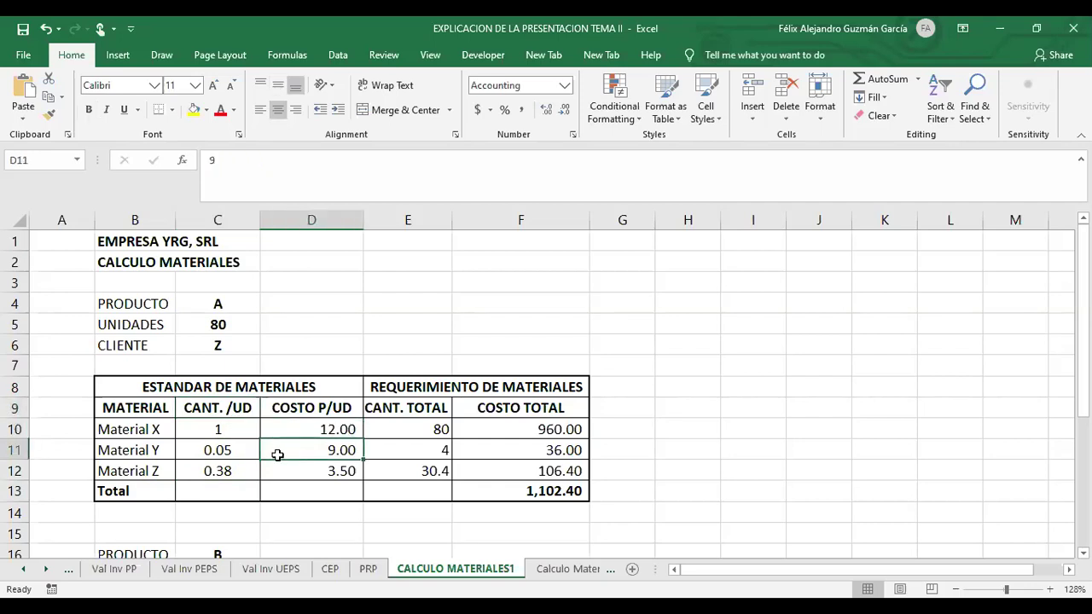
pyautogui.click(275, 469)
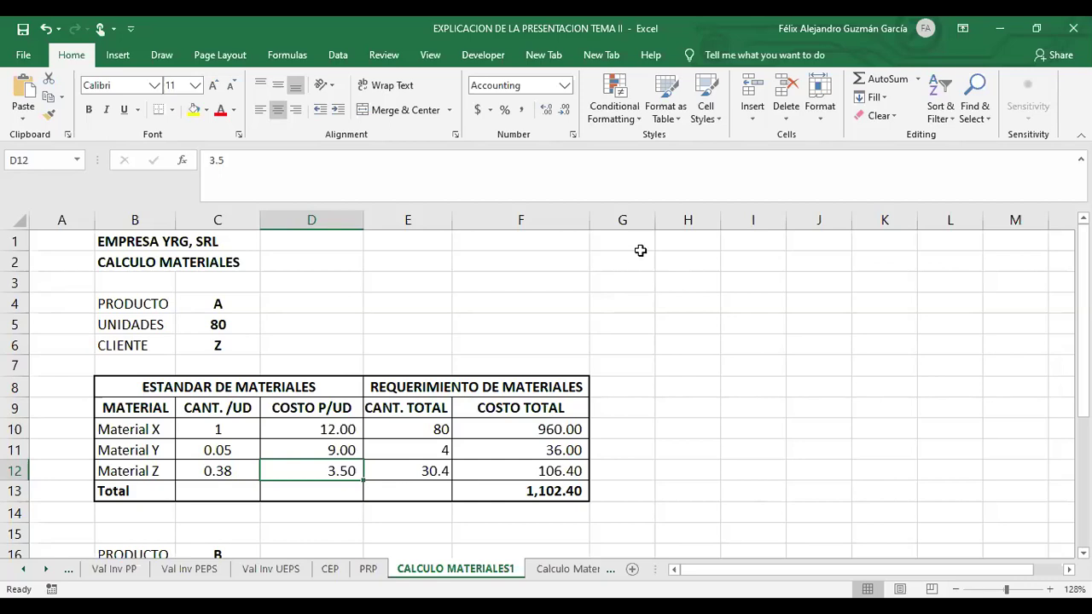
# Compare product A's UNIDADES value in C5 with the quantities per unit of materials X, Y and Z
pyautogui.click(218, 326)
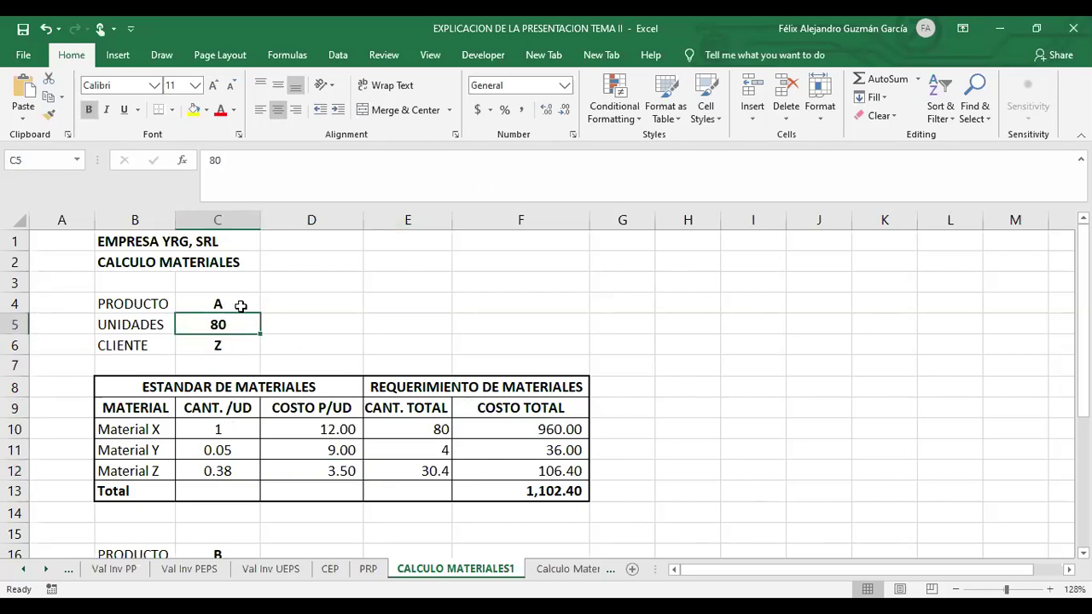
pyautogui.click(216, 429)
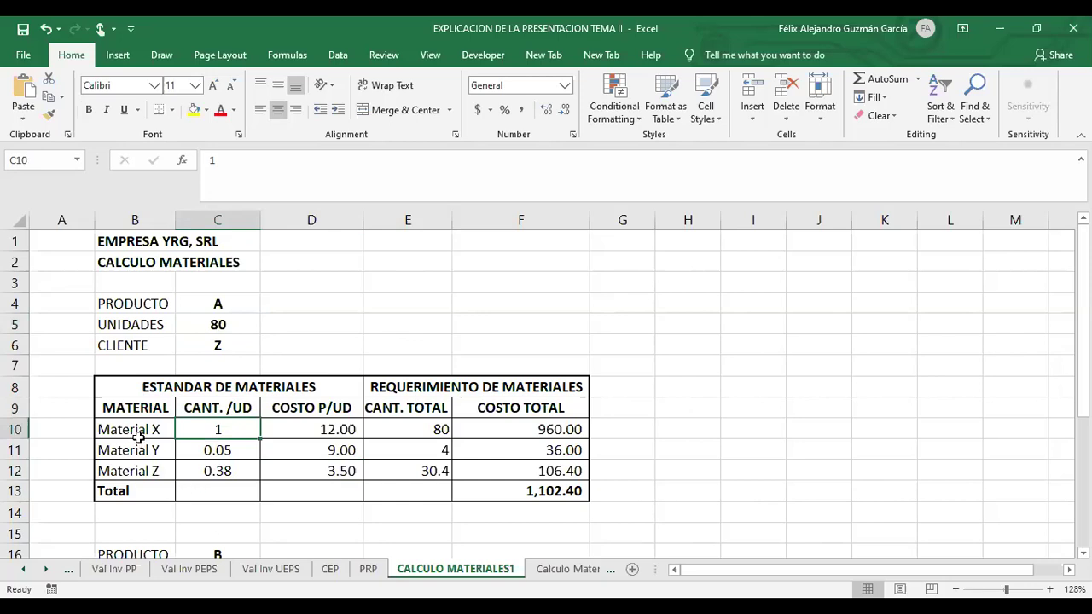
pyautogui.click(247, 327)
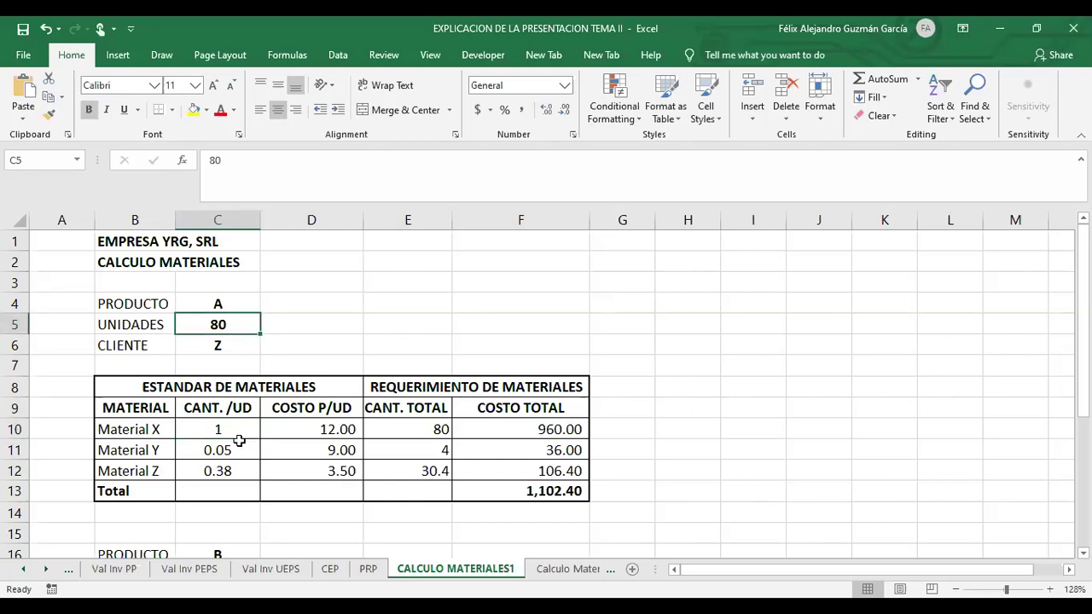
pyautogui.click(244, 467)
pyautogui.click(253, 451)
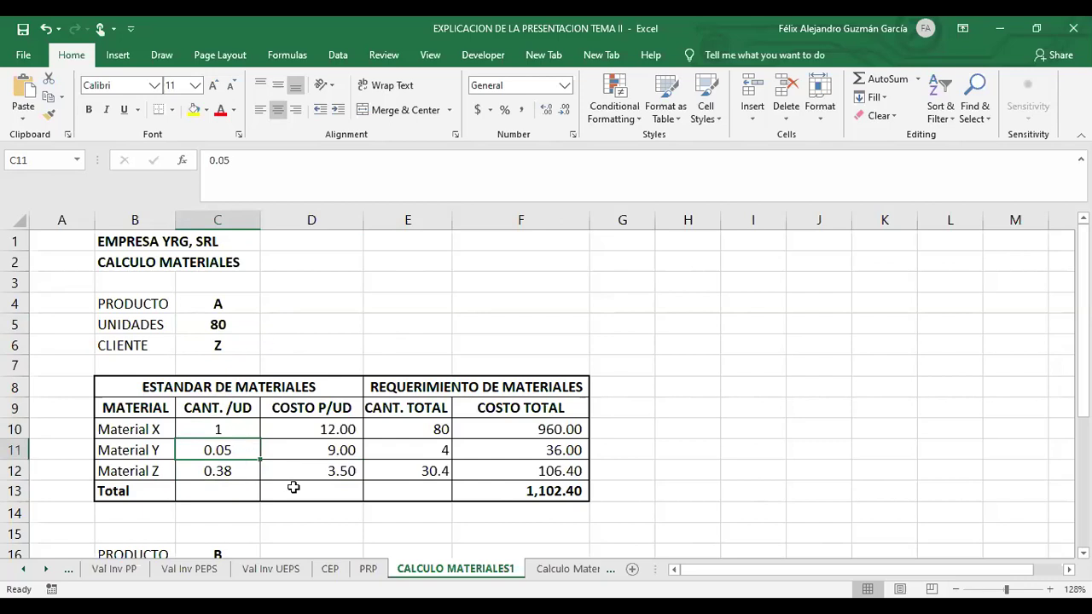
# Inspect the CANT. TOTAL formulas in E10, E11 and E12 and the cells they reference
pyautogui.click(408, 432)
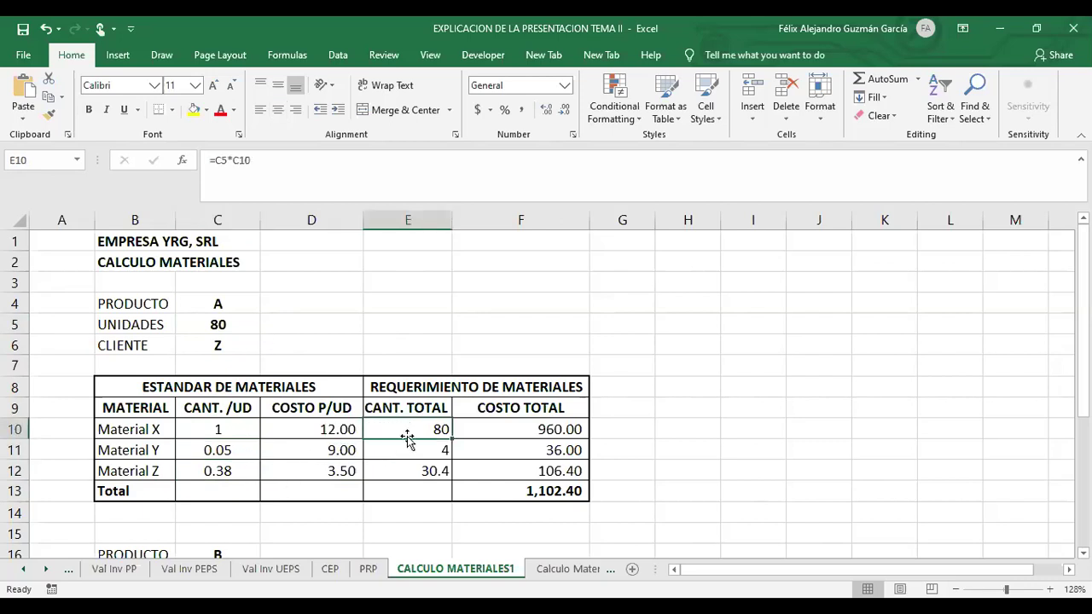
pyautogui.doubleClick(407, 432)
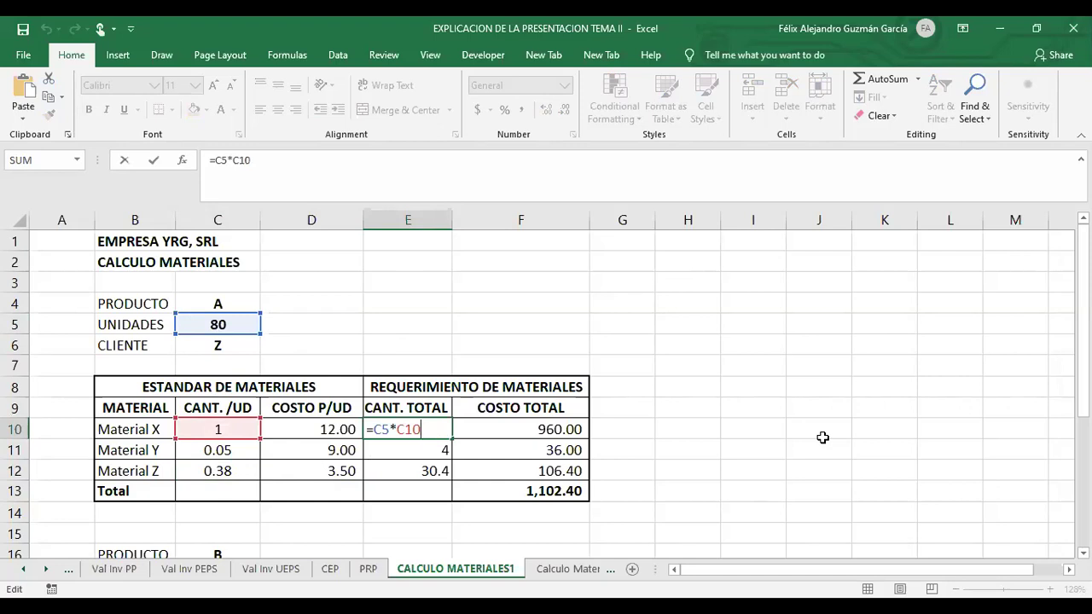
pyautogui.click(424, 449)
pyautogui.doubleClick(424, 449)
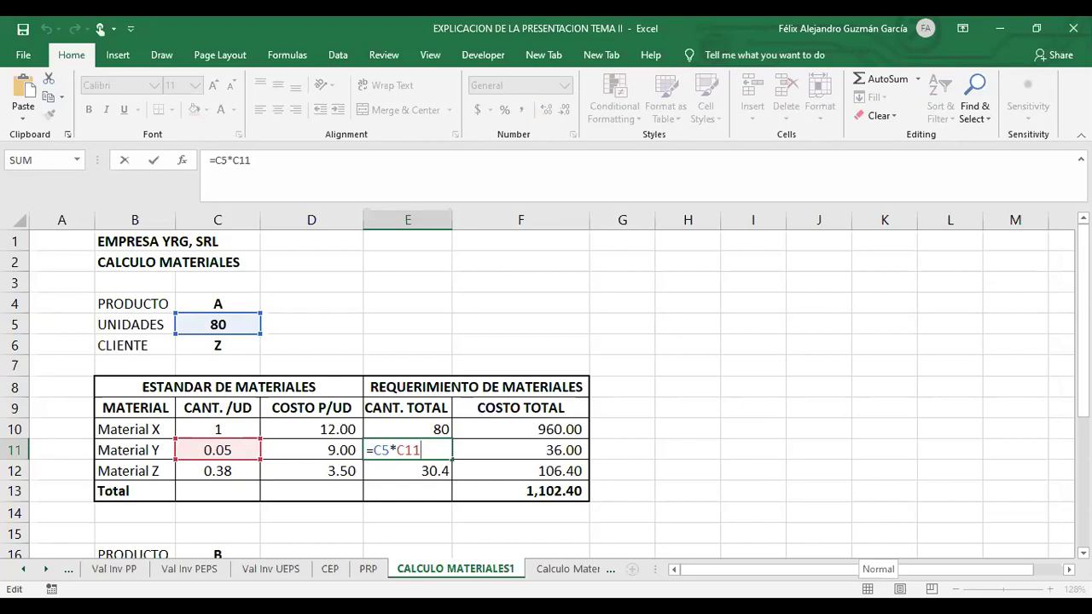
pyautogui.click(443, 470)
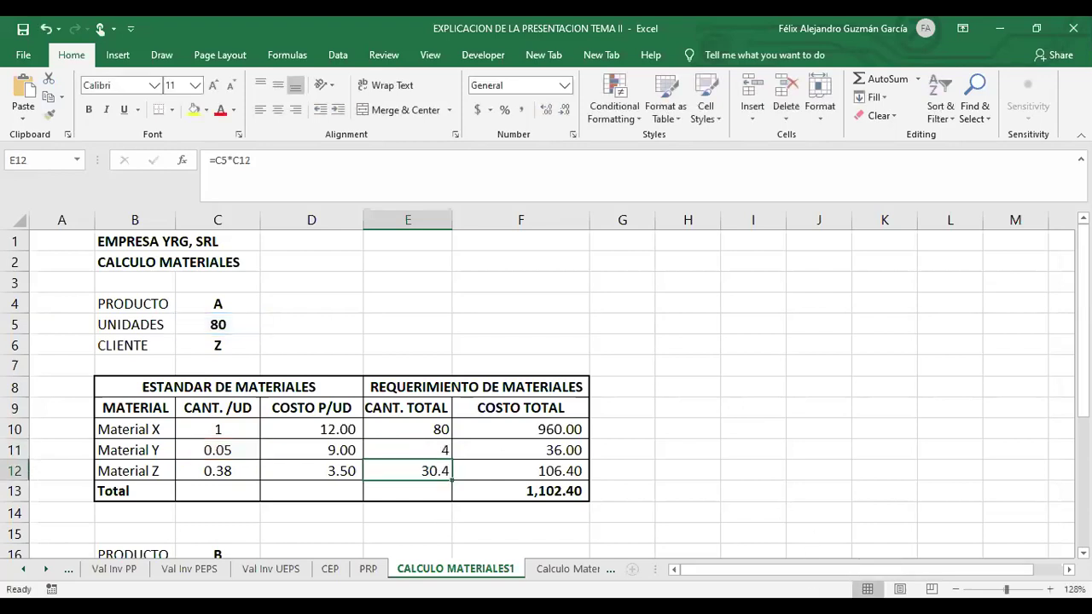
pyautogui.doubleClick(444, 470)
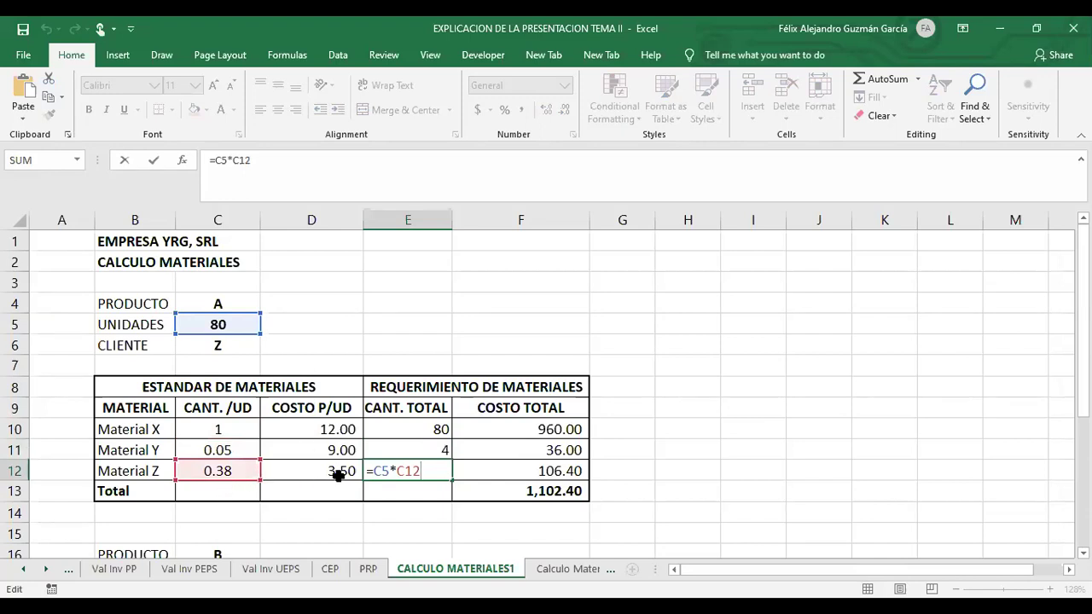
pyautogui.click(439, 498)
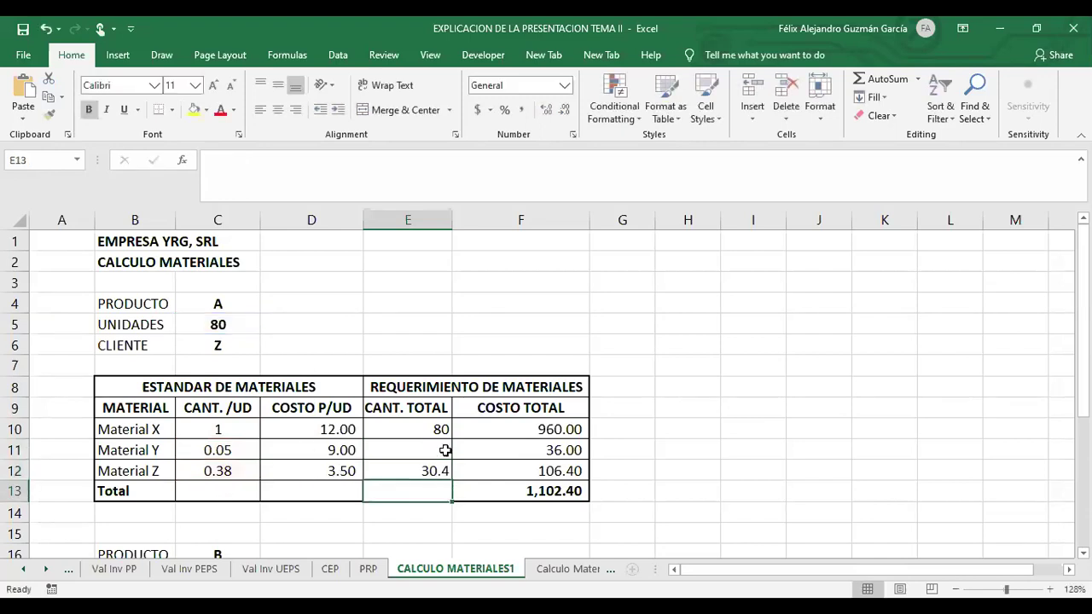
pyautogui.moveTo(400, 428); pyautogui.dragTo(413, 474)
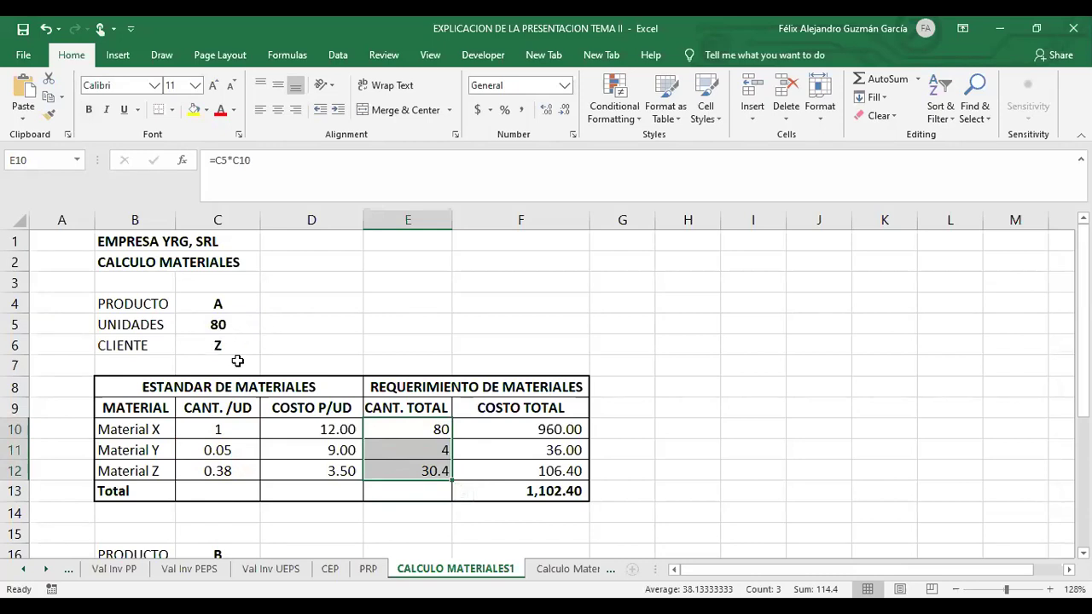
# Inspect the COSTO TOTAL formula in F10 for product A's Material X and the referenced cells D10 and E10
pyautogui.click(519, 425)
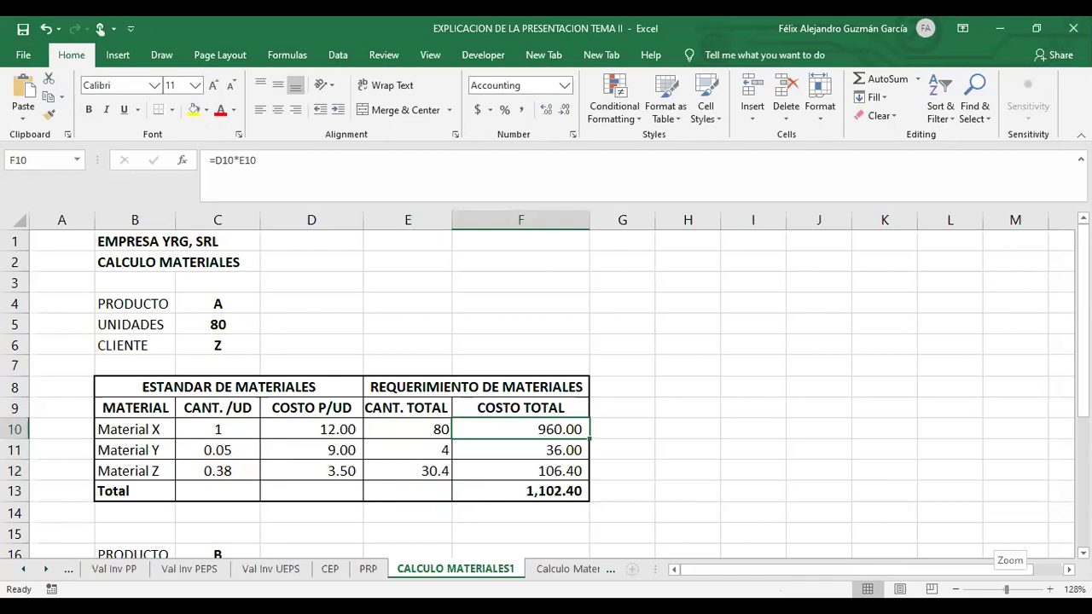
pyautogui.click(342, 426)
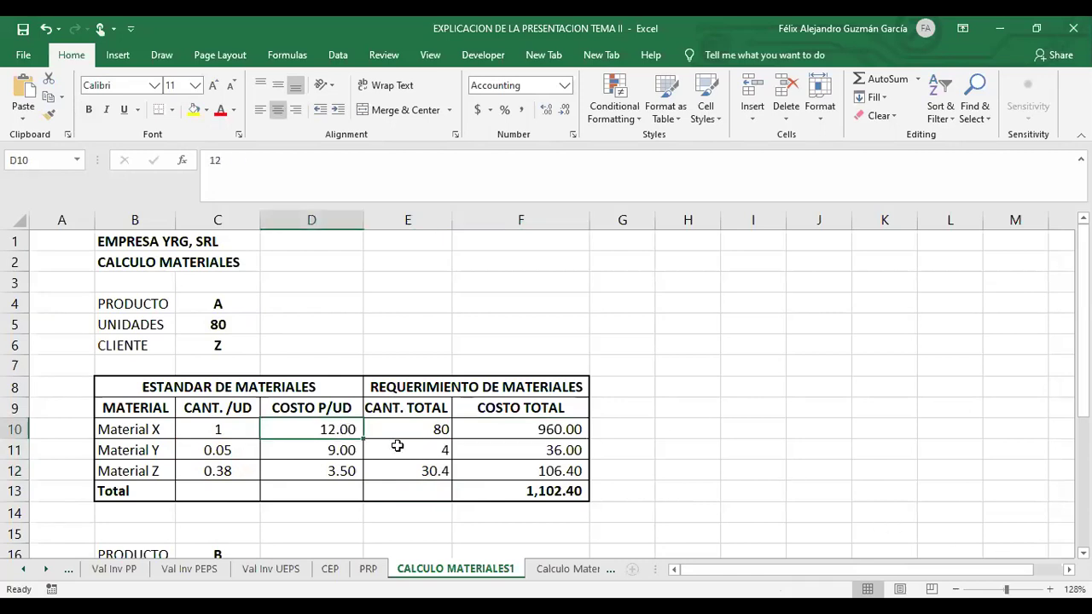
pyautogui.click(431, 430)
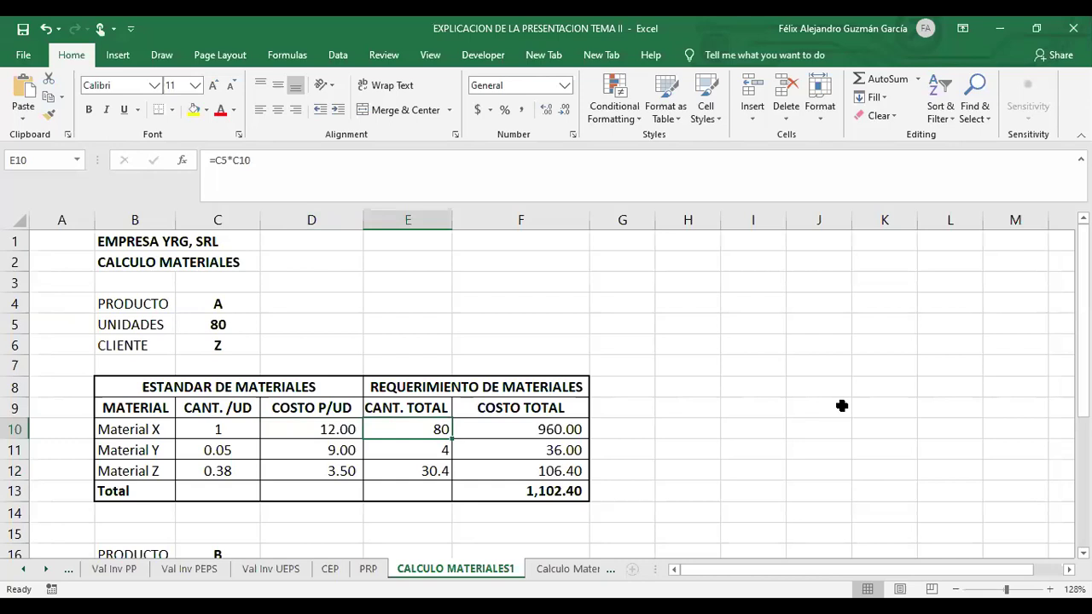
pyautogui.click(519, 432)
pyautogui.doubleClick(515, 437)
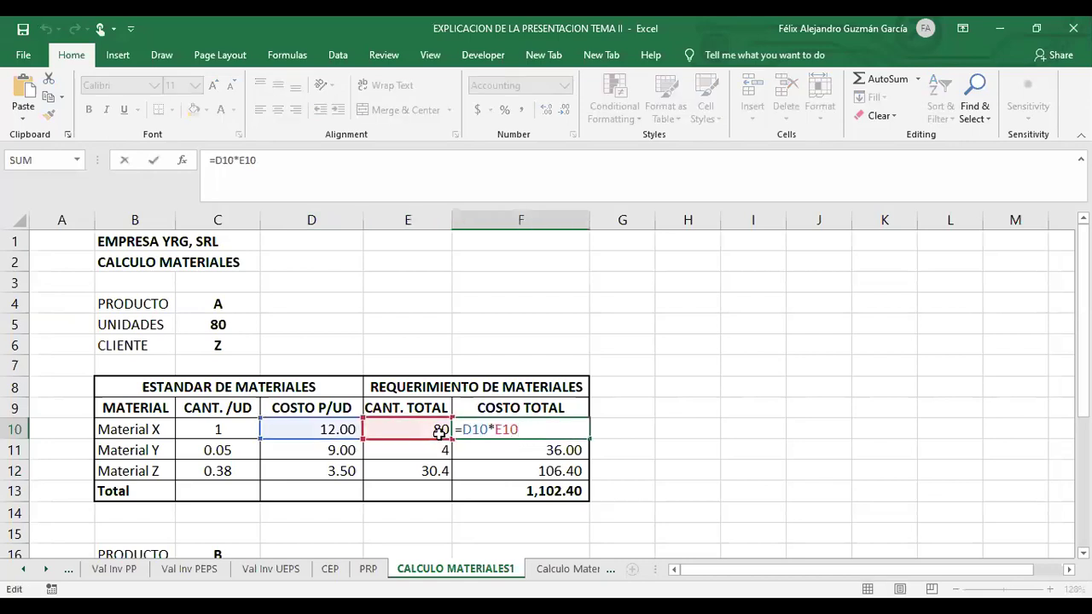
pyautogui.click(753, 470)
# Compare product A's total quantities and unit costs with the COSTO TOTAL formulas in F10:F12 and the total in F13
pyautogui.moveTo(414, 428); pyautogui.dragTo(415, 470)
pyautogui.moveTo(327, 429); pyautogui.dragTo(329, 455)
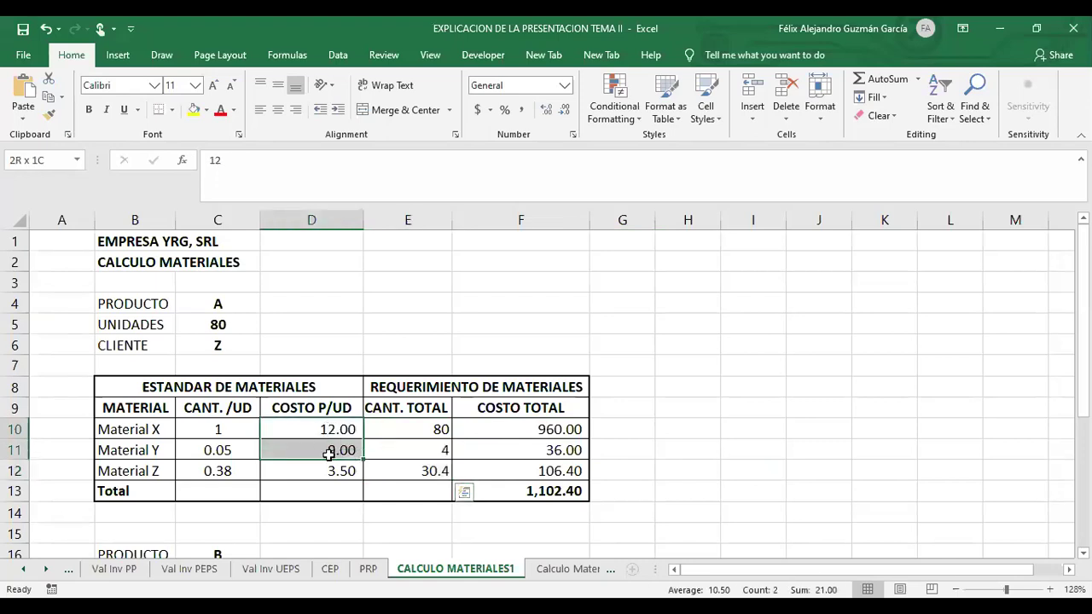
pyautogui.click(500, 429)
pyautogui.doubleClick(492, 437)
pyautogui.click(516, 459)
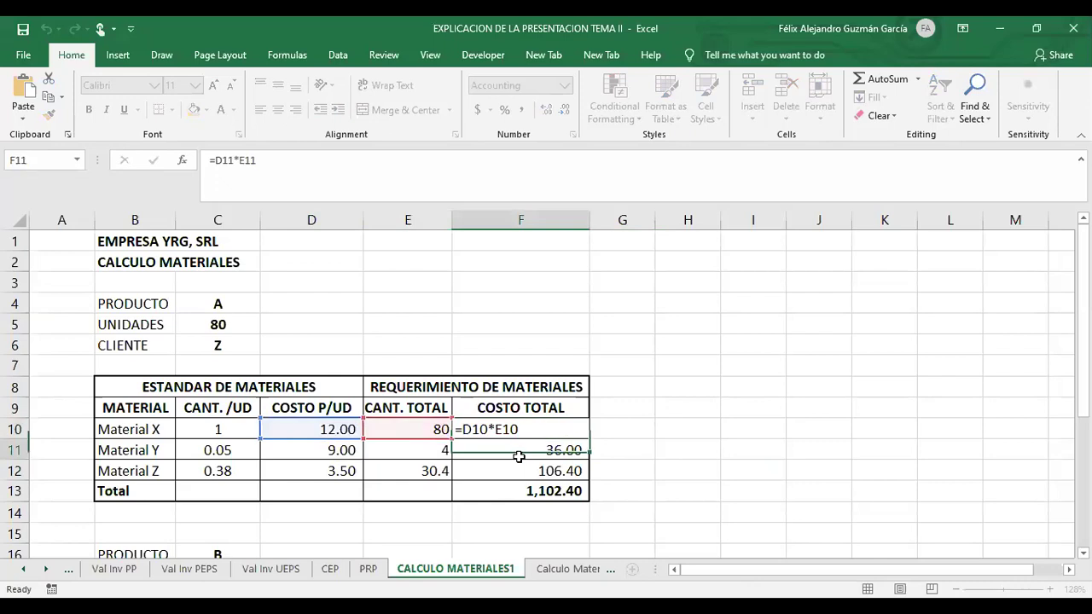
pyautogui.doubleClick(516, 461)
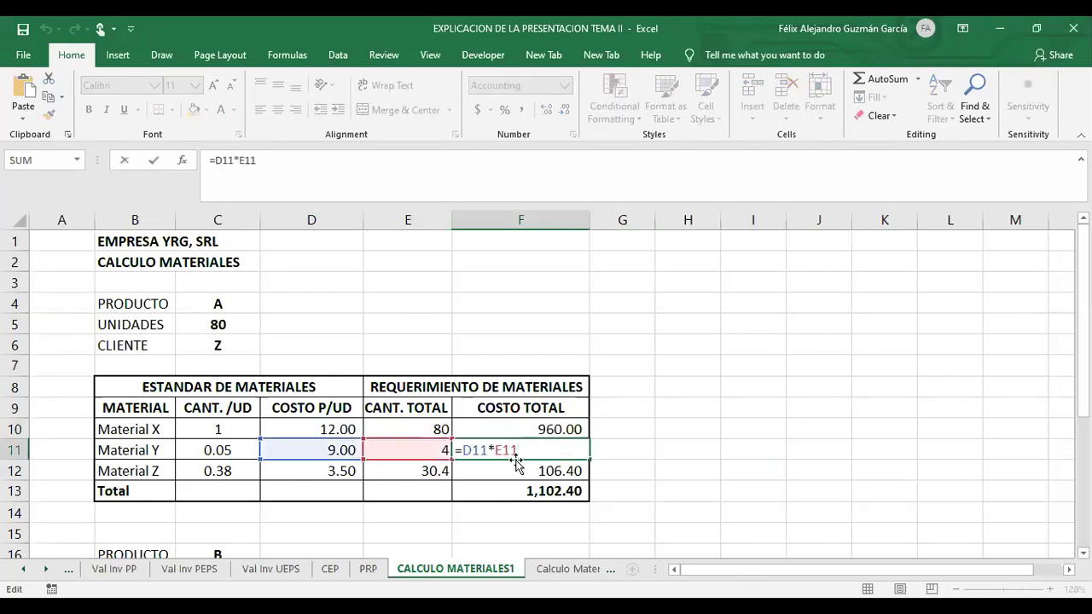
pyautogui.click(516, 471)
pyautogui.doubleClick(510, 471)
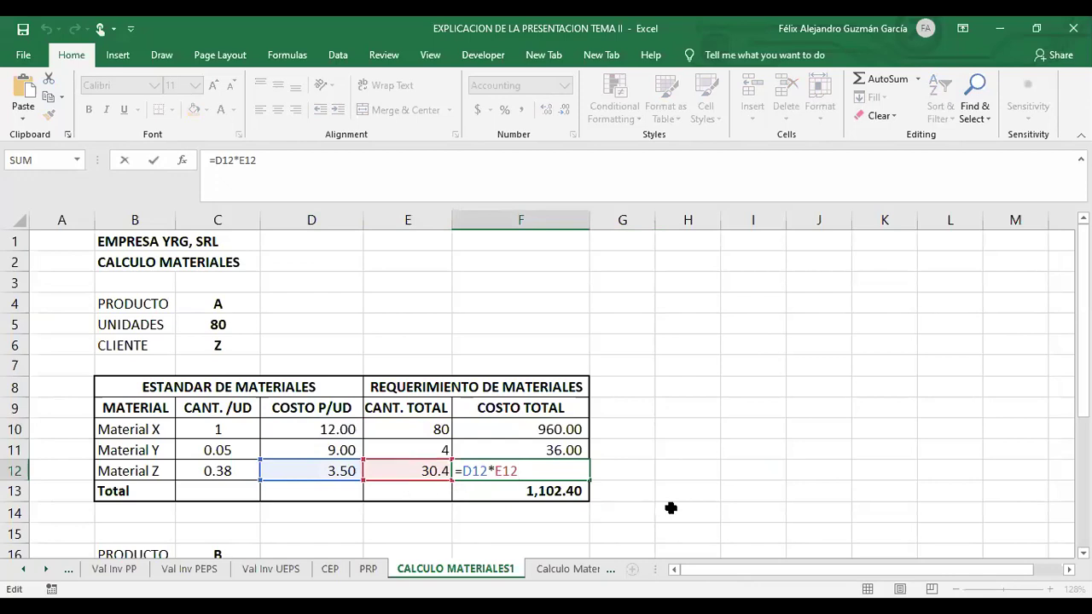
pyautogui.click(713, 495)
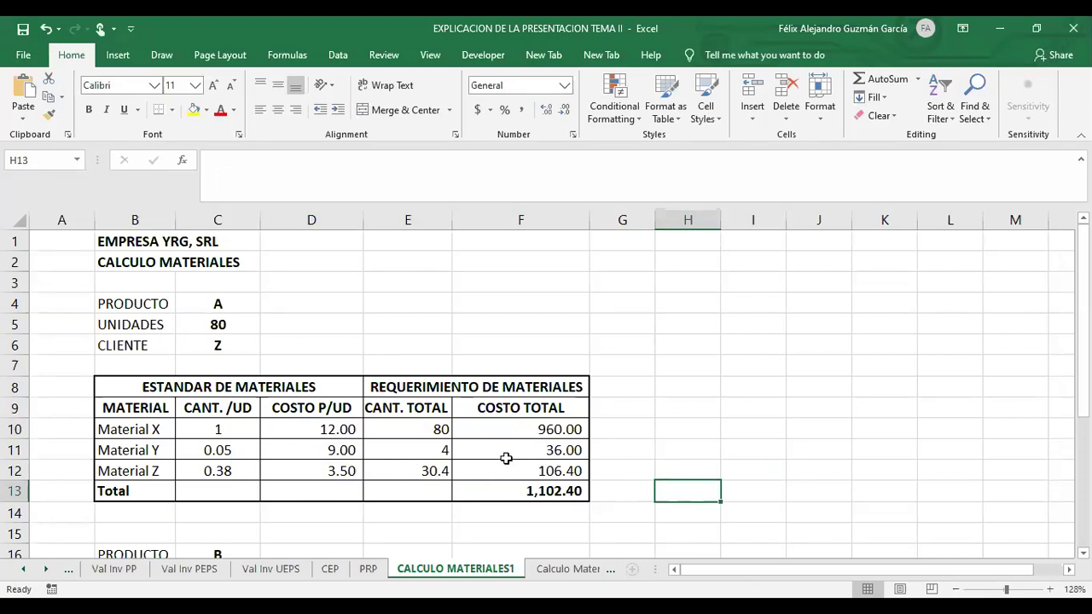
pyautogui.click(509, 493)
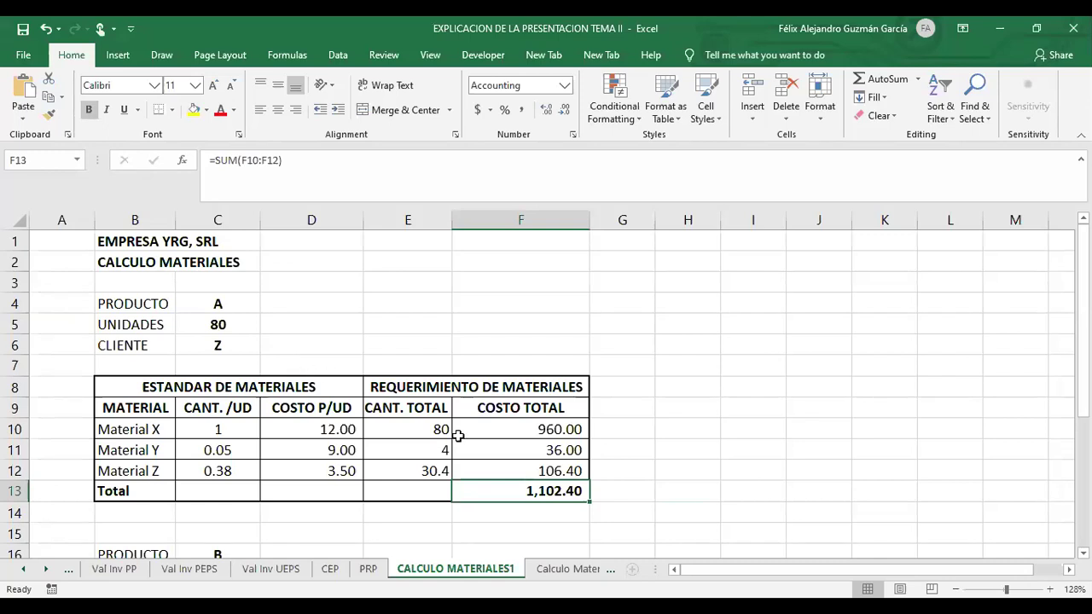
# Examine product B's client, units, quantities per unit and unit costs in its materials table
pyautogui.scroll(-1, 458, 436)
pyautogui.scroll(-2, 459, 436)
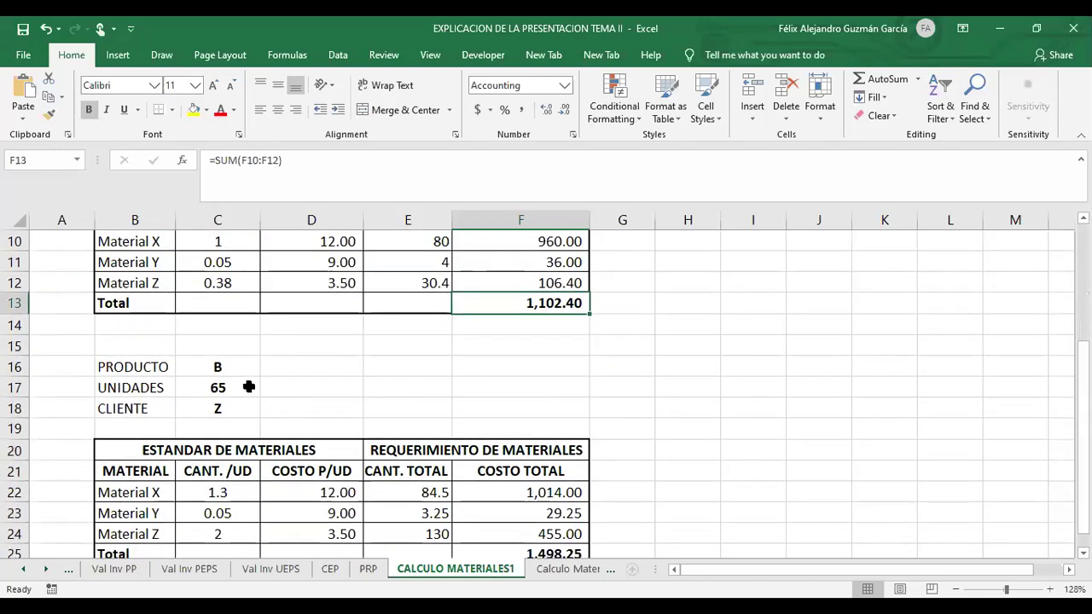
pyautogui.click(235, 409)
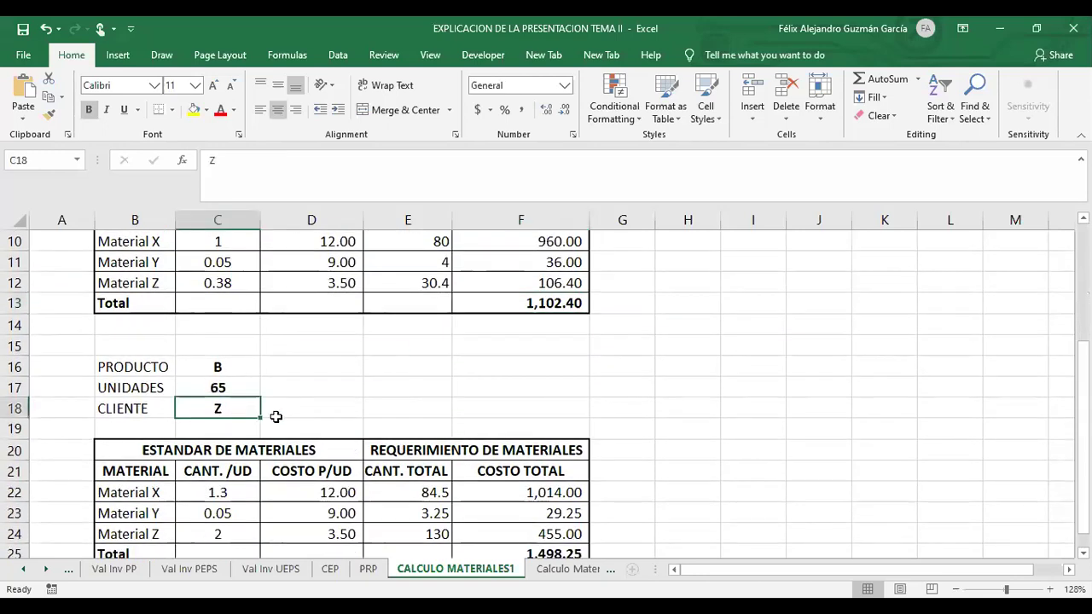
pyautogui.scroll(-1, 244, 401)
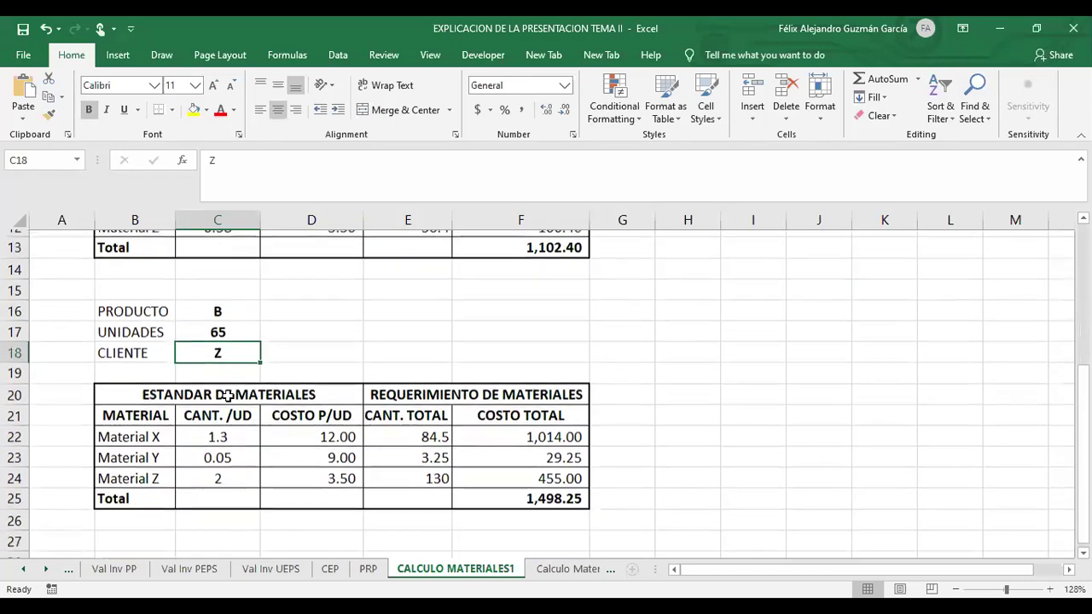
pyautogui.click(255, 325)
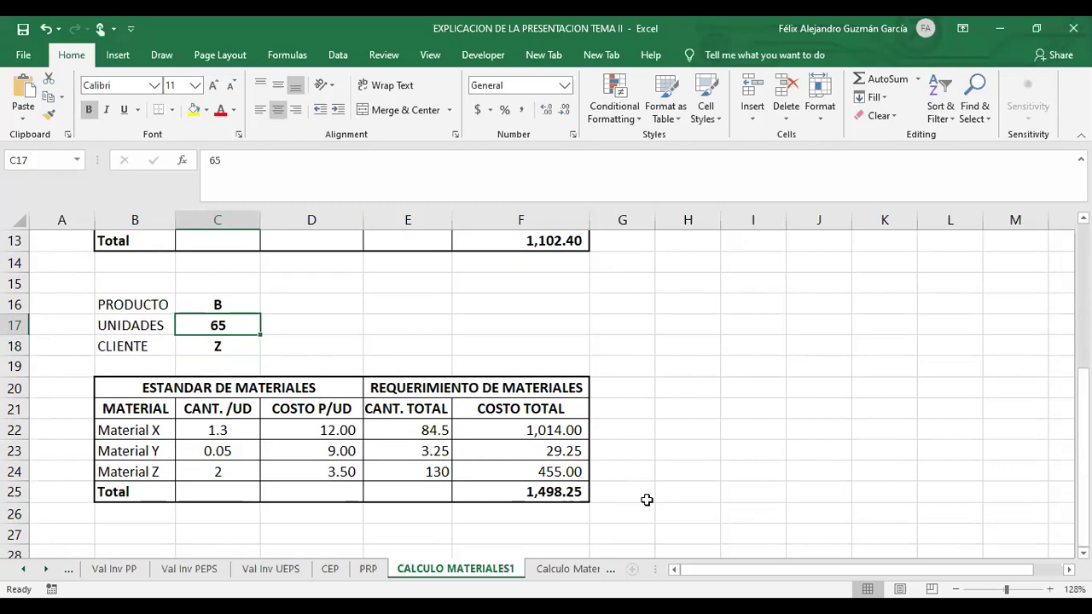
pyautogui.click(239, 426)
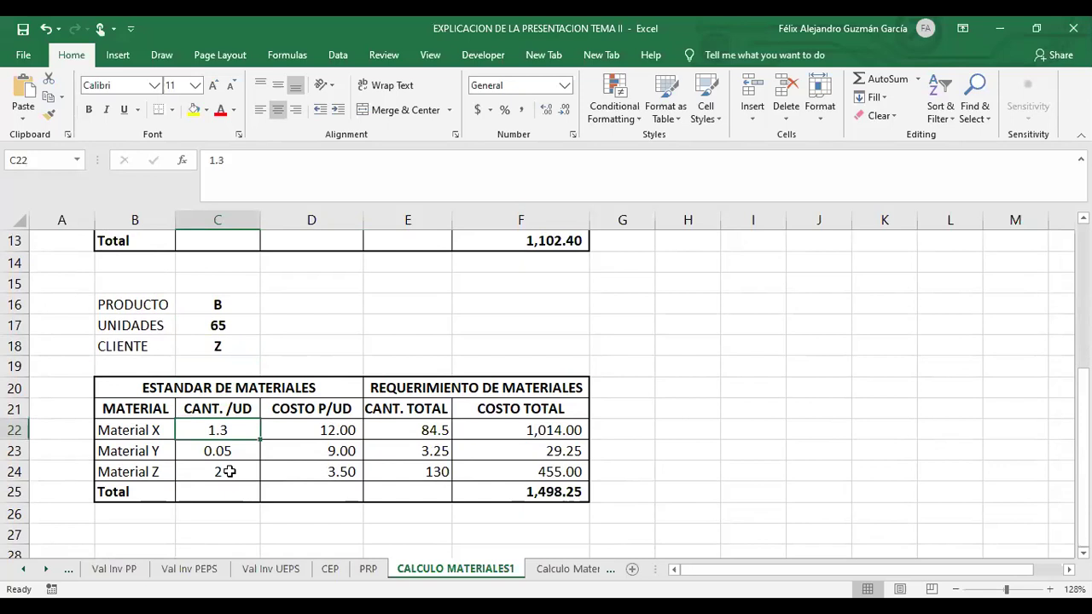
pyautogui.click(306, 438)
pyautogui.click(303, 468)
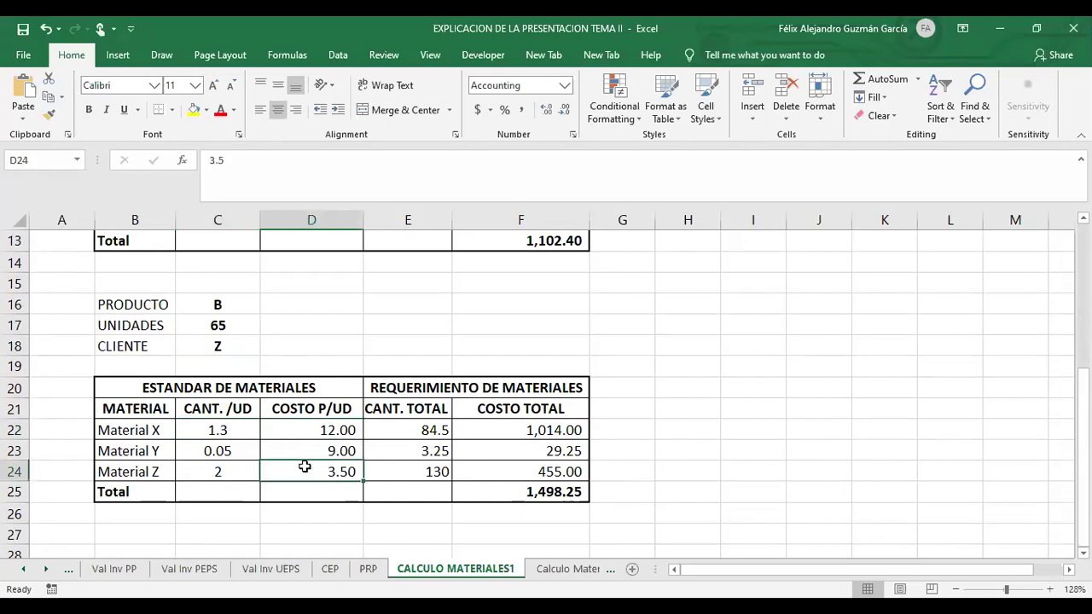
# Inspect product B's CANT. TOTAL formulas in E22, E23 and E24 and the cells they reference
pyautogui.click(380, 433)
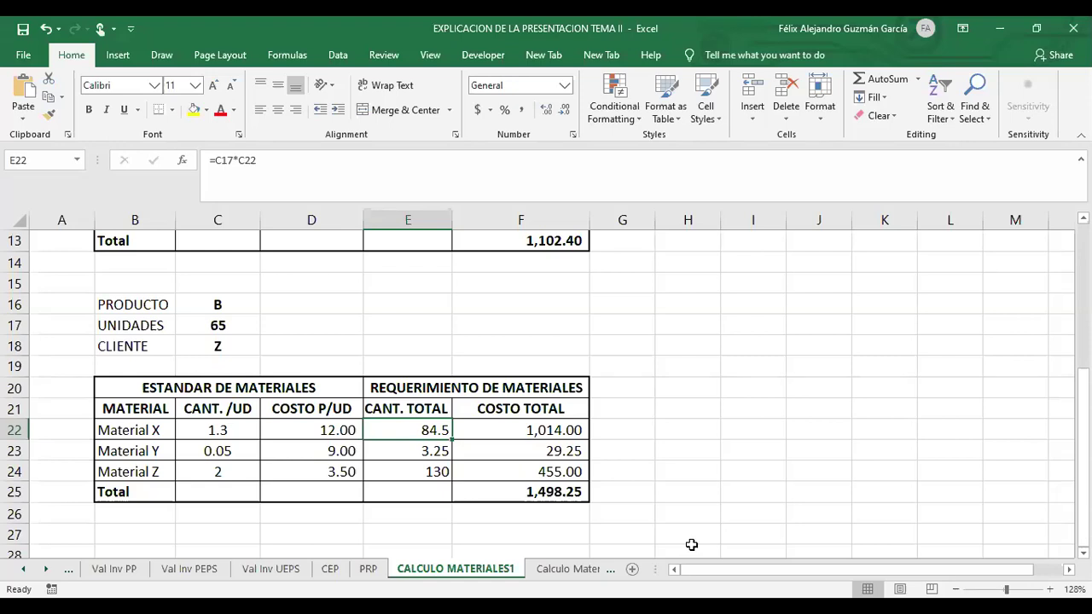
pyautogui.press('F2')
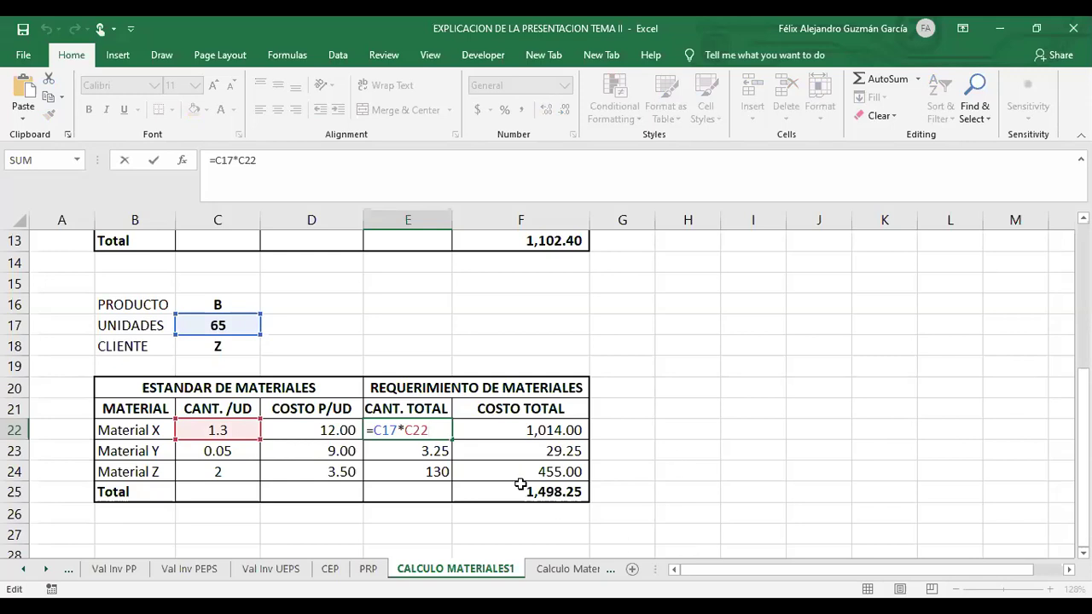
pyautogui.click(381, 450)
pyautogui.press('F2')
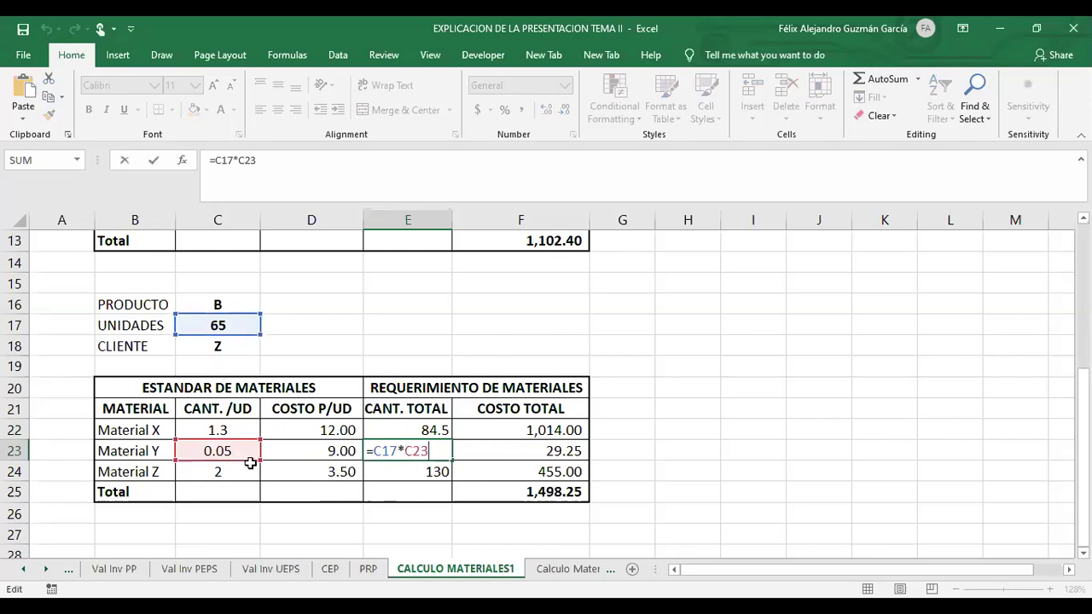
pyautogui.click(415, 473)
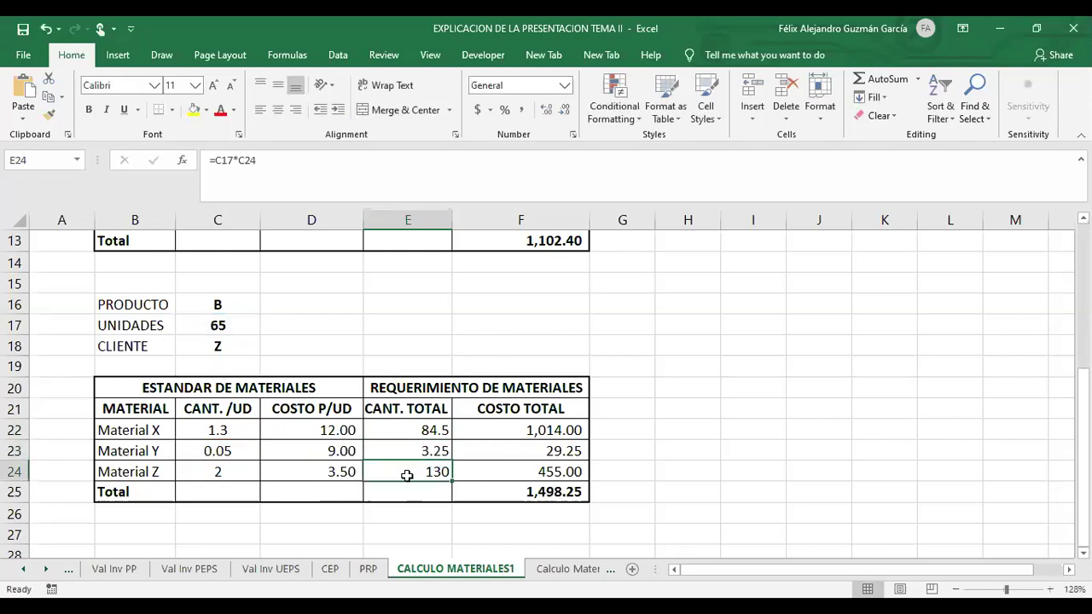
pyautogui.press('F2')
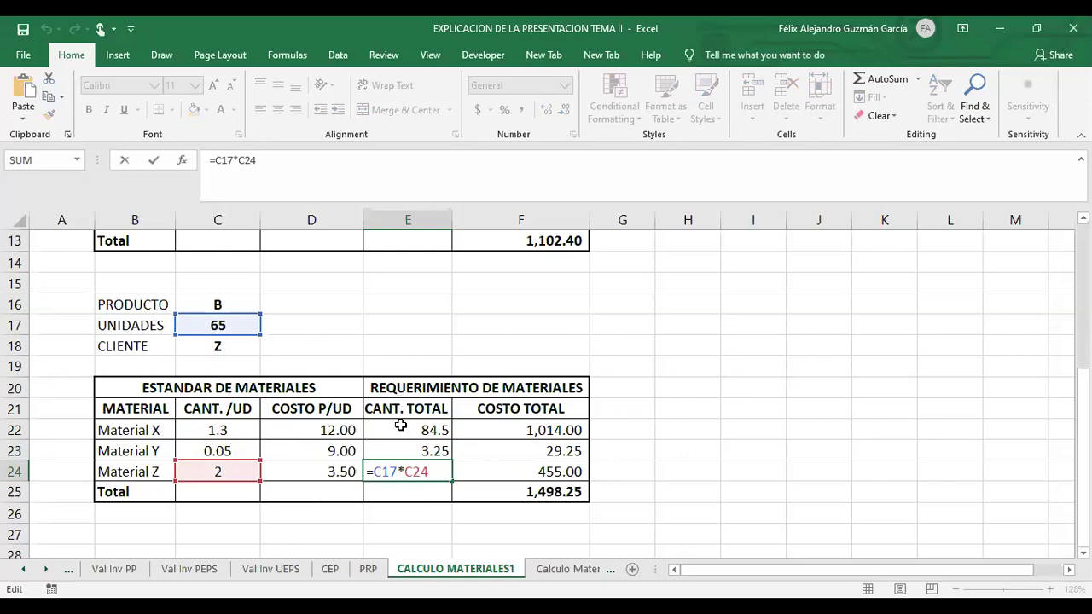
pyautogui.click(536, 507)
# Inspect product B's COSTO TOTAL formula in F22 and recheck the quantity formulas in E23 and E24
pyautogui.click(550, 431)
pyautogui.press('F2')
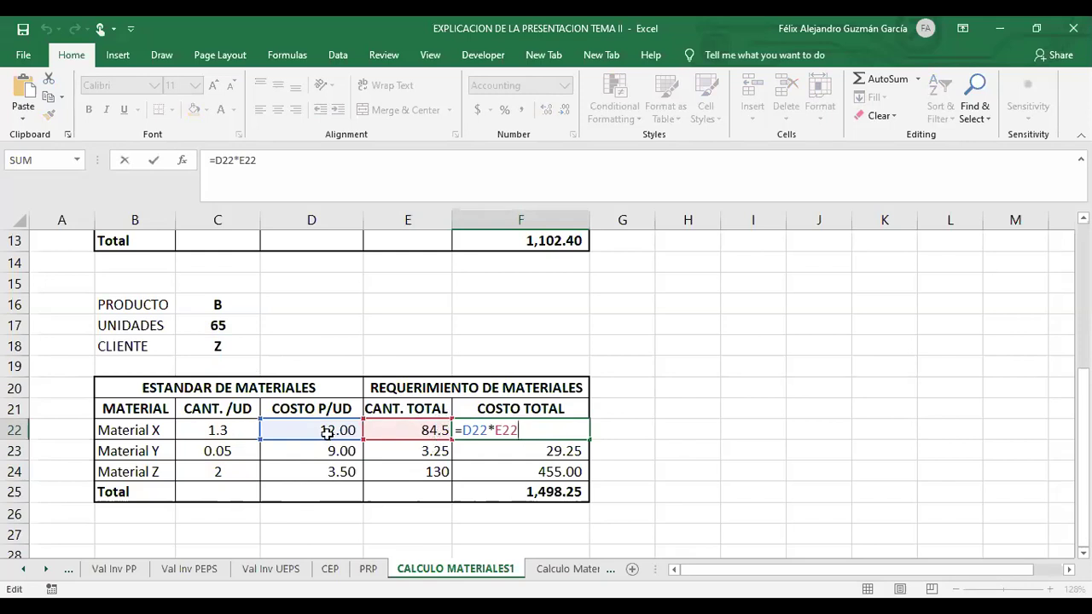
pyautogui.click(409, 453)
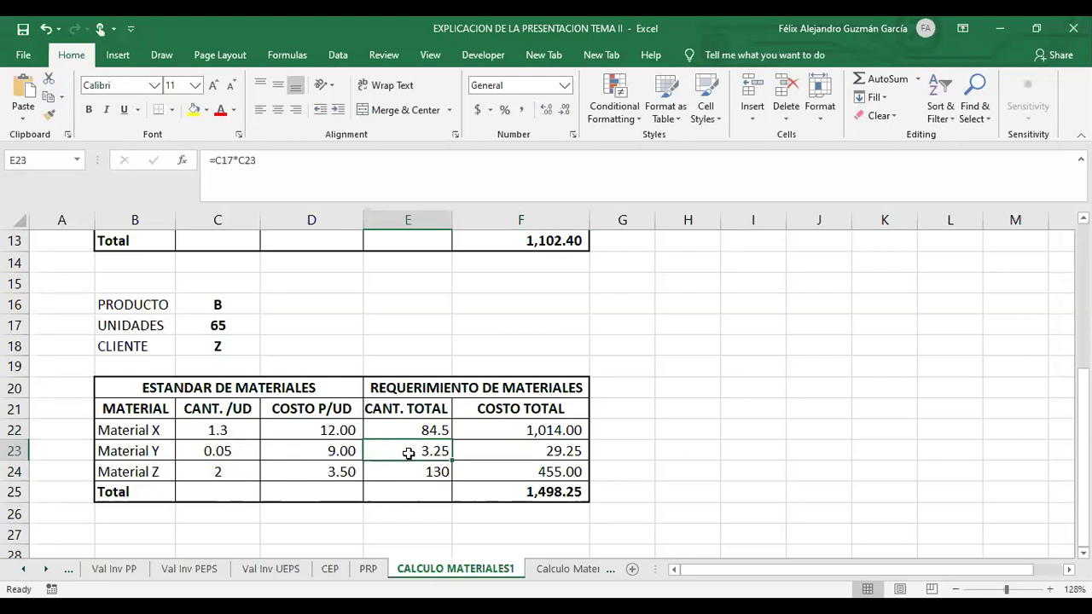
pyautogui.press('F2')
pyautogui.press('Return')
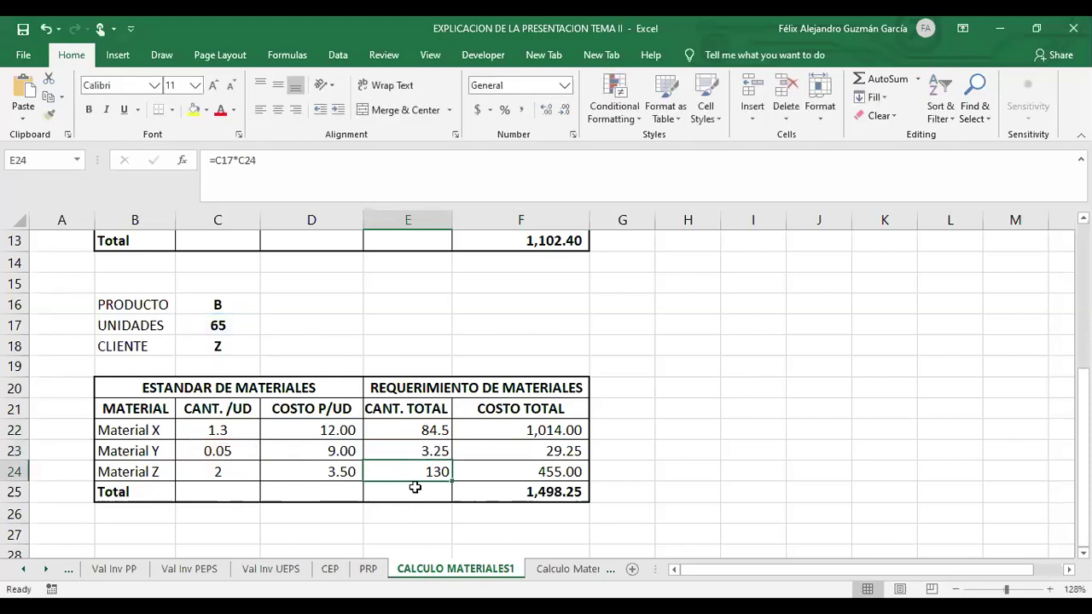
pyautogui.press('F2')
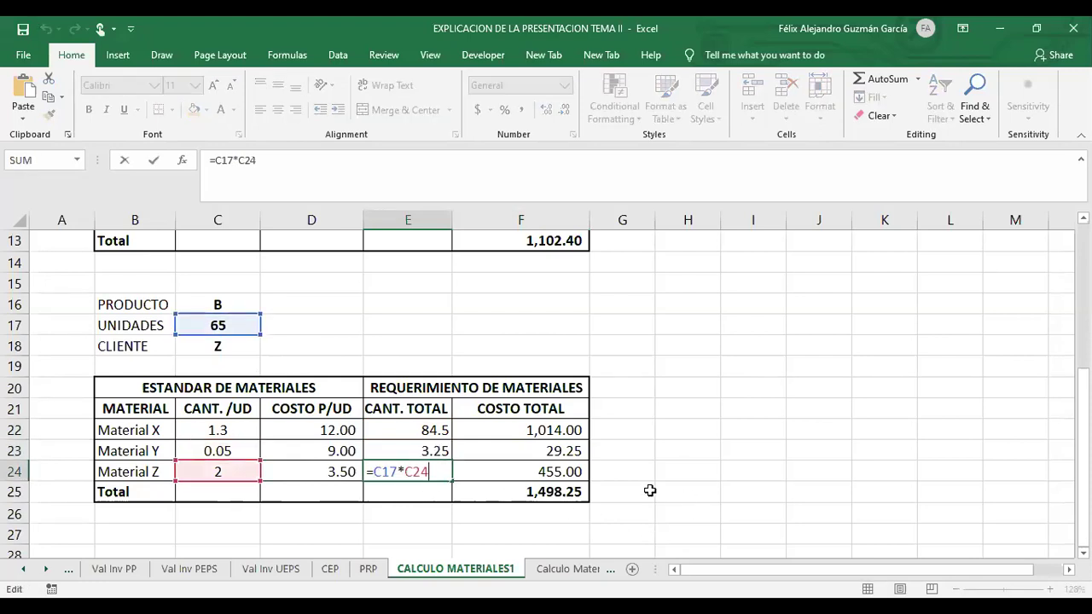
pyautogui.click(650, 491)
# Inspect product B's COSTO TOTAL formulas in F24 and F23 and their unit cost and quantity references
pyautogui.click(515, 475)
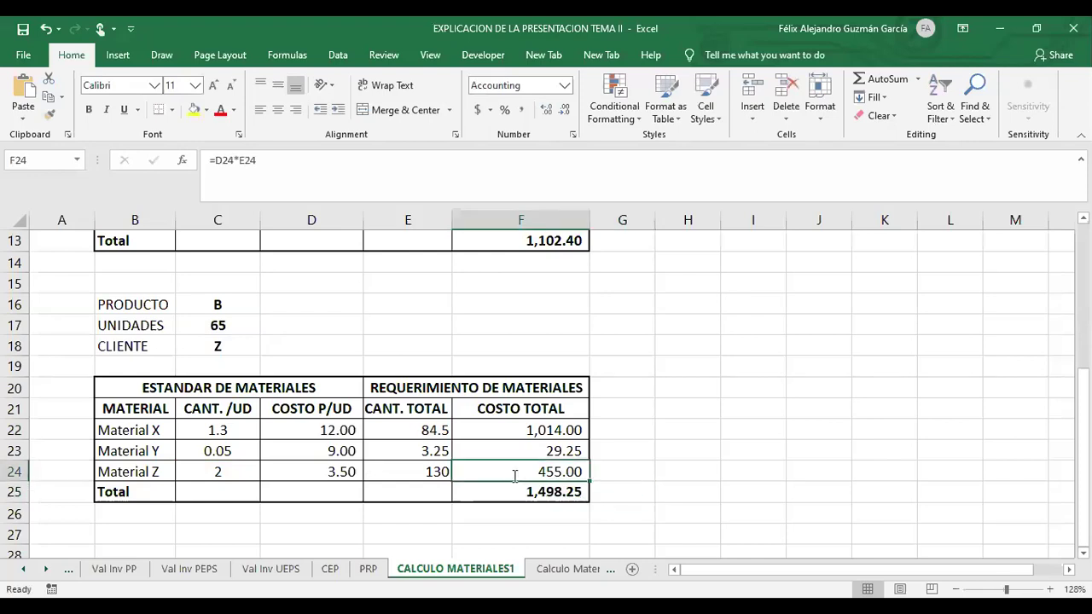
pyautogui.press('F2')
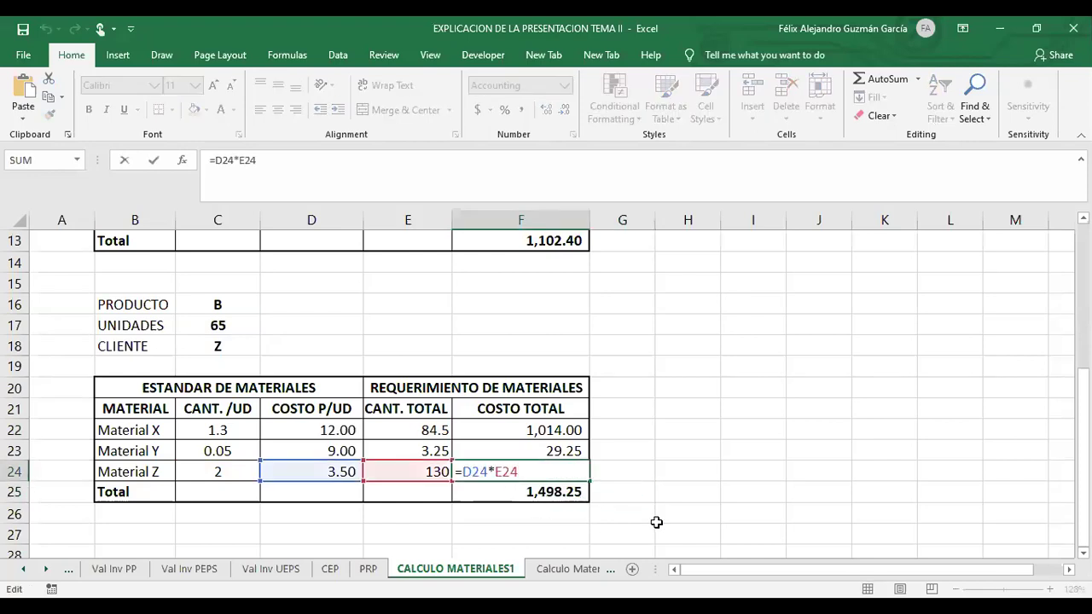
pyautogui.click(570, 452)
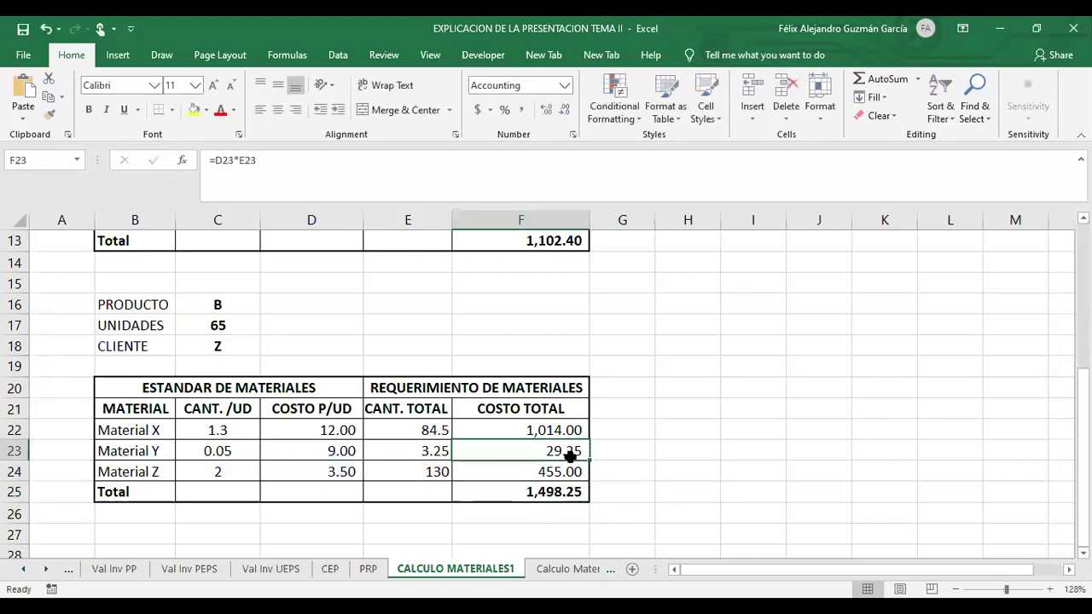
pyautogui.press('F2')
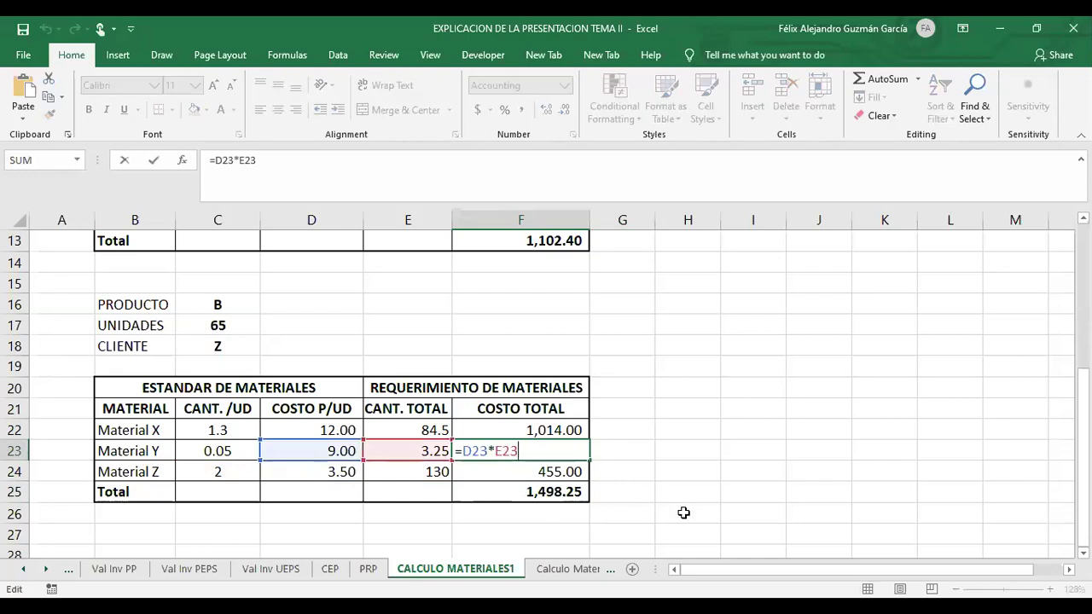
pyautogui.click(726, 495)
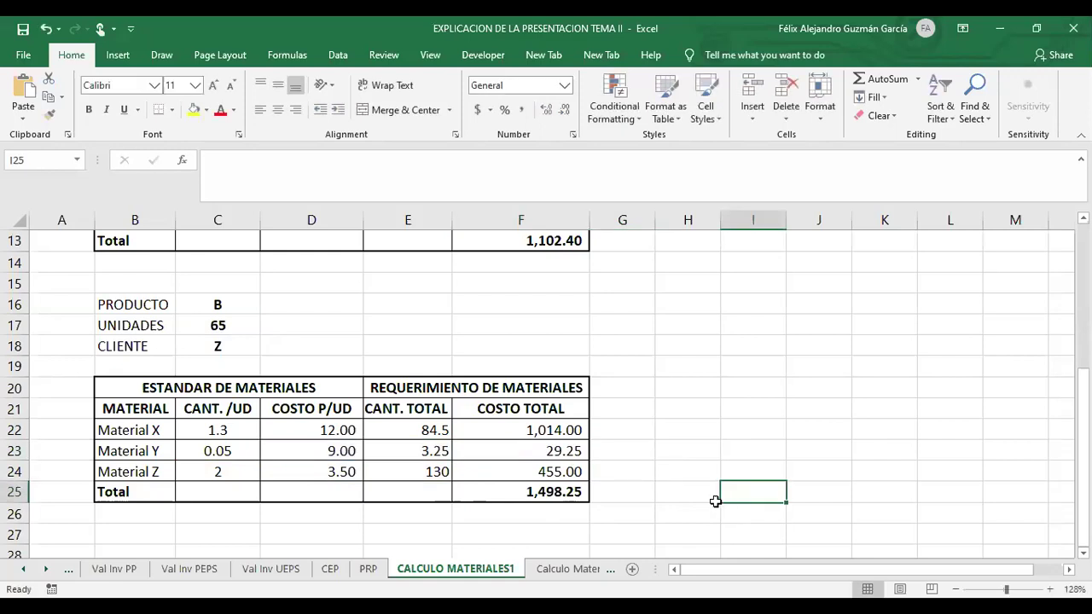
pyautogui.scroll(-1, 687, 474)
pyautogui.scroll(2, 683, 475)
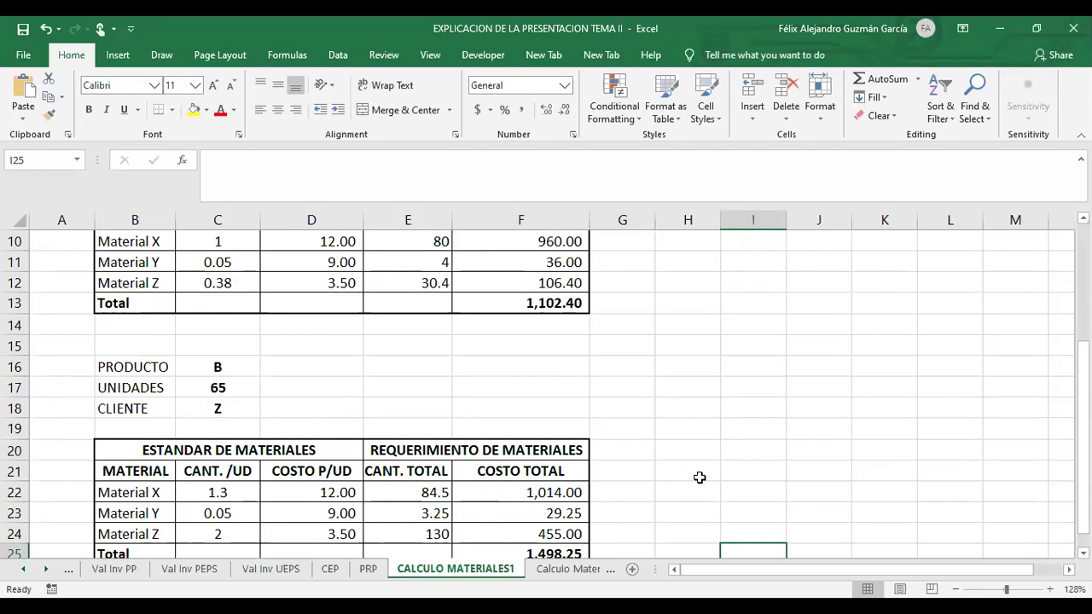
pyautogui.click(700, 478)
pyautogui.scroll(-1, 699, 478)
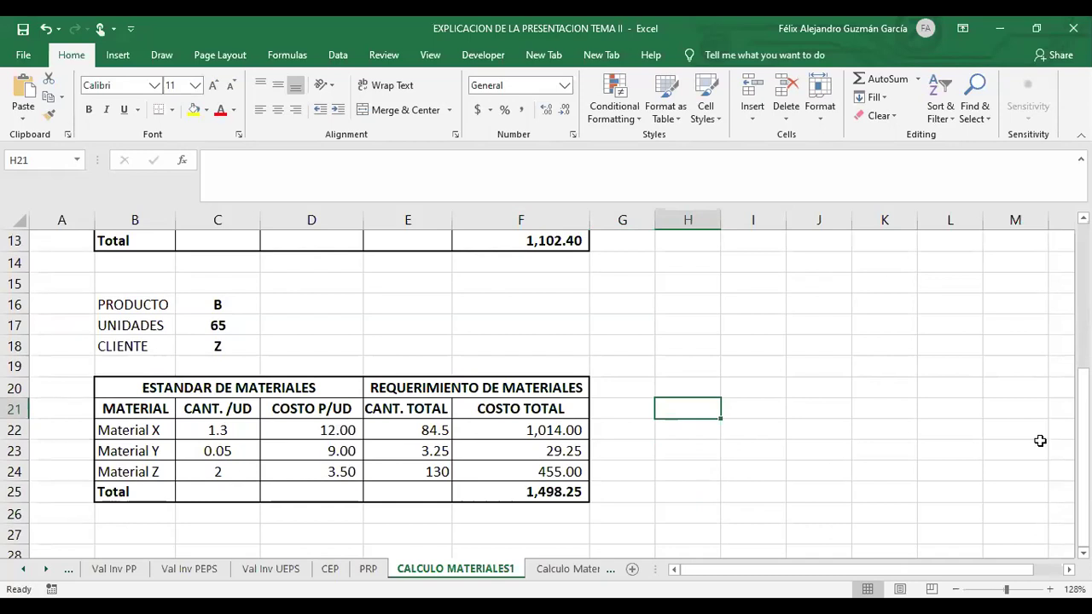
pyautogui.click(652, 519)
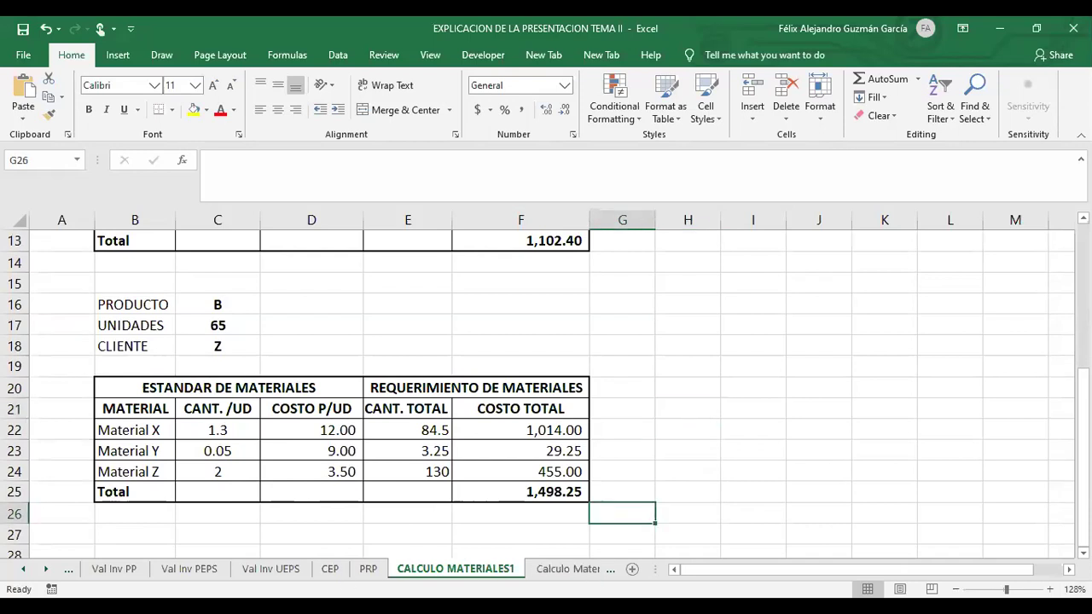
# Review the inventory valuation cards on the Val Inv PP, Val Inv PEPS and Val Inv UEPS sheets, finishing on Val Inv UEPS
pyautogui.click(109, 570)
pyautogui.click(171, 570)
pyautogui.click(241, 570)
pyautogui.click(136, 571)
pyautogui.click(197, 570)
pyautogui.click(256, 570)
pyautogui.click(186, 512)
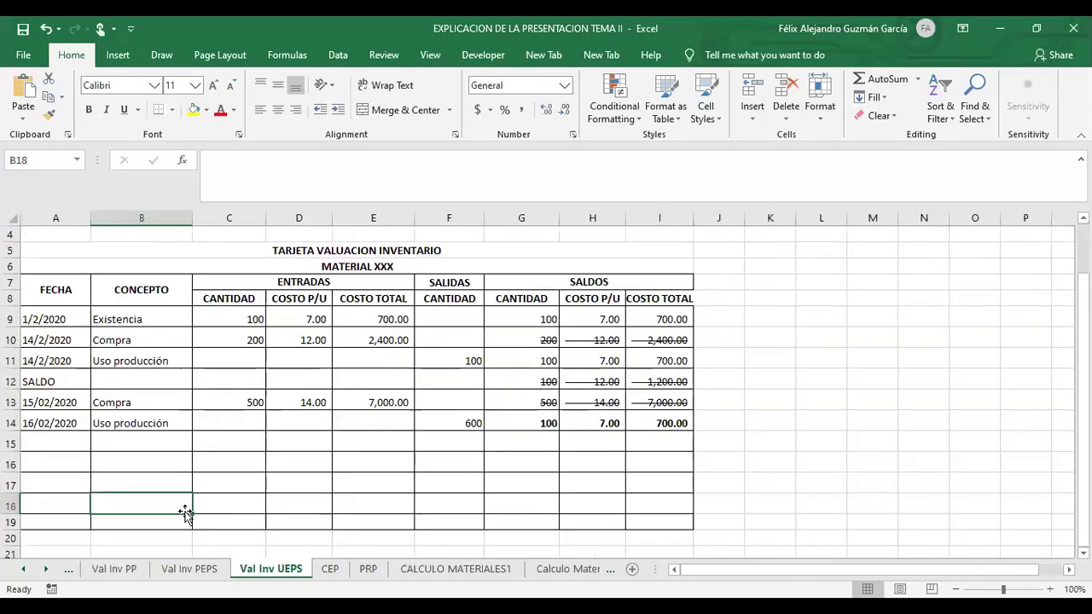
pyautogui.click(132, 569)
pyautogui.click(175, 571)
pyautogui.click(242, 570)
pyautogui.click(804, 459)
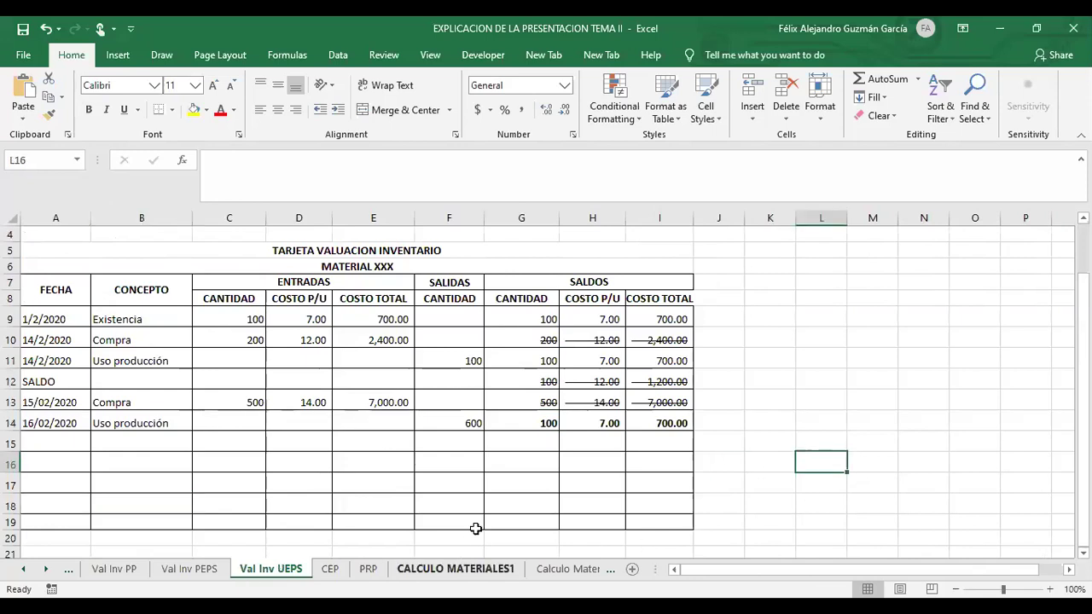
pyautogui.click(446, 462)
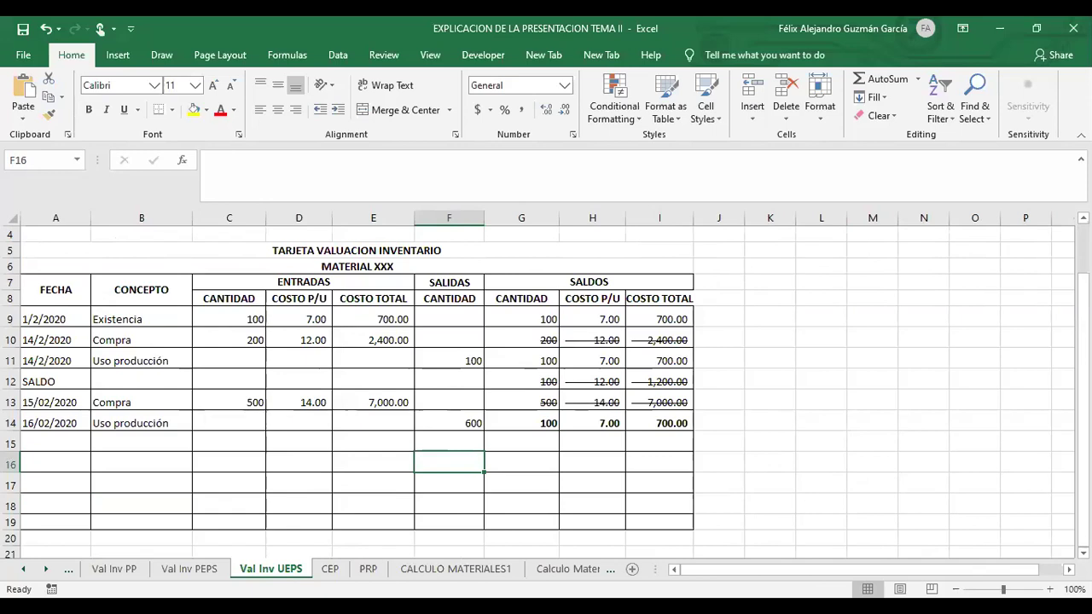
pyautogui.click(821, 462)
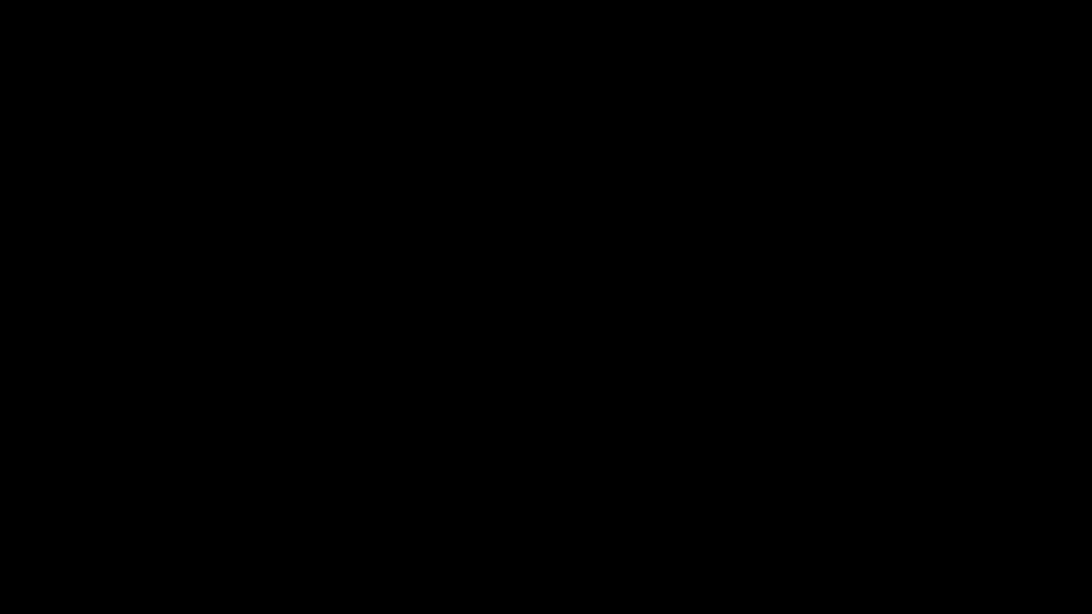
# Review sections 1 to 4 of the Word document ACTIVIDAD DE APRENDIZAJE IV, covering inventory theory, turnover, UEPS valuation, and order quantity and renewal point
pyautogui.scroll(-1, 888, 331)
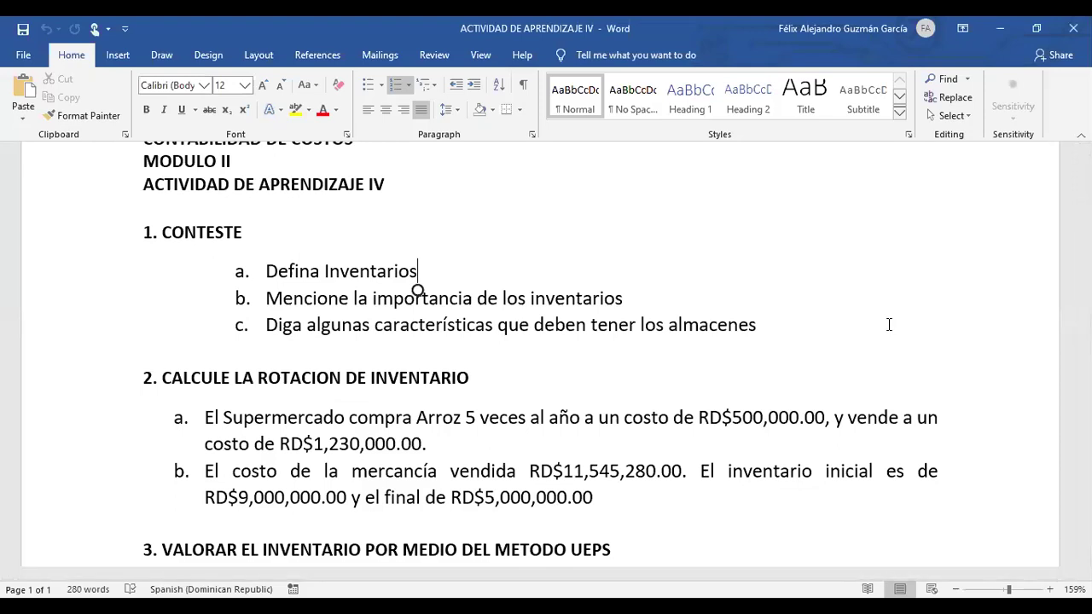
pyautogui.click(493, 321)
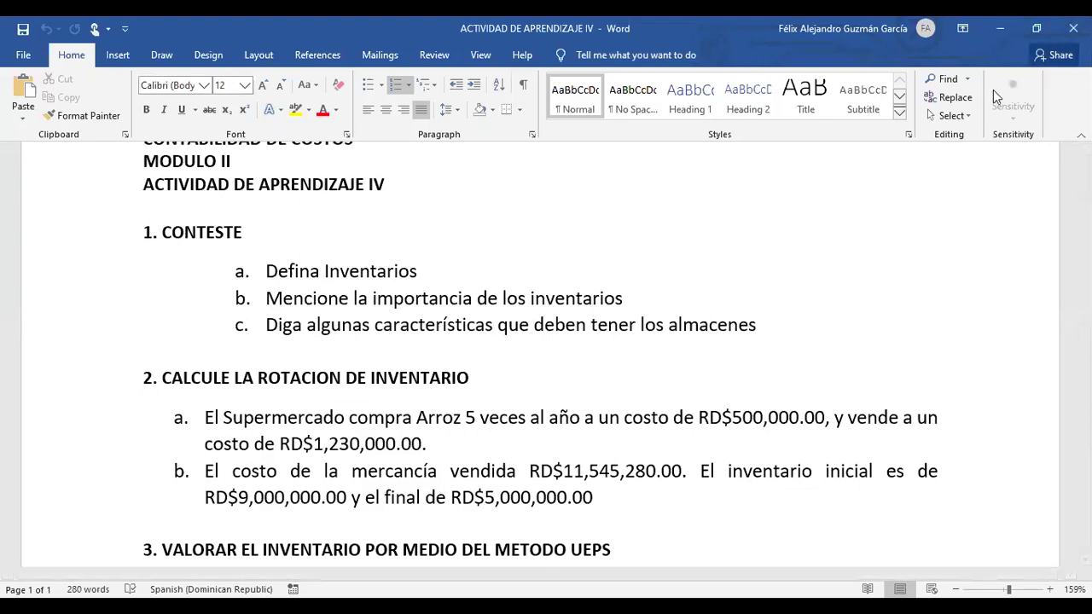
pyautogui.scroll(-5, 558, 518)
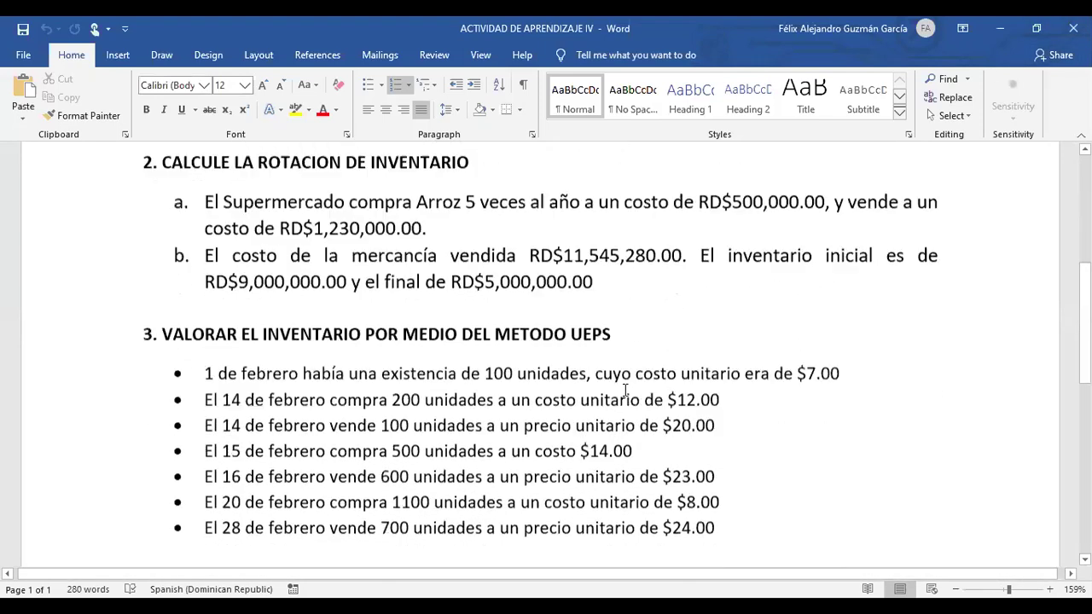
pyautogui.scroll(5, 512, 358)
pyautogui.click(235, 247)
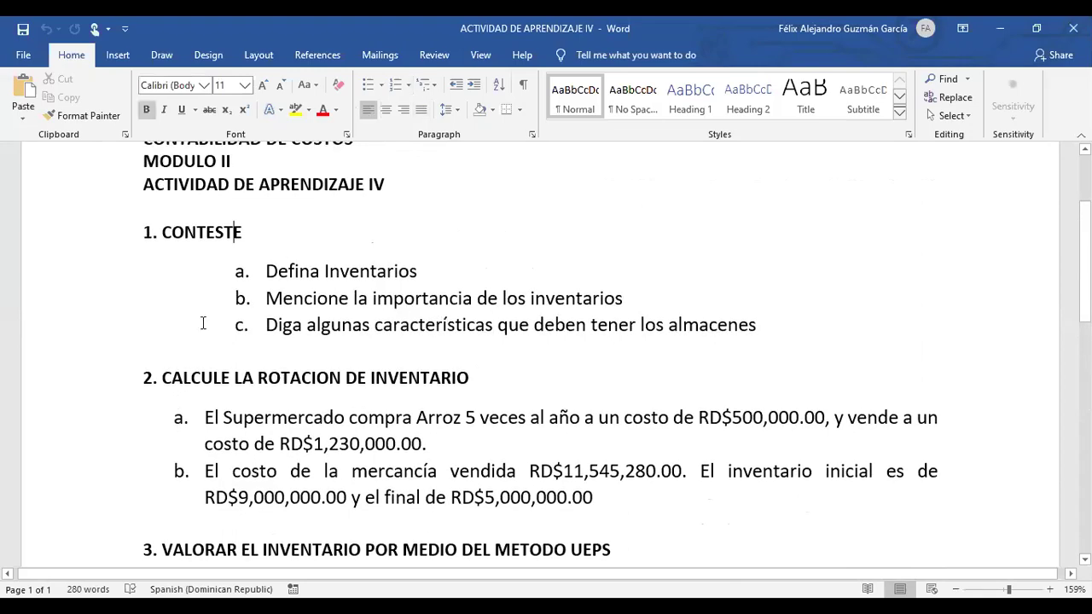
pyautogui.scroll(-10, 227, 369)
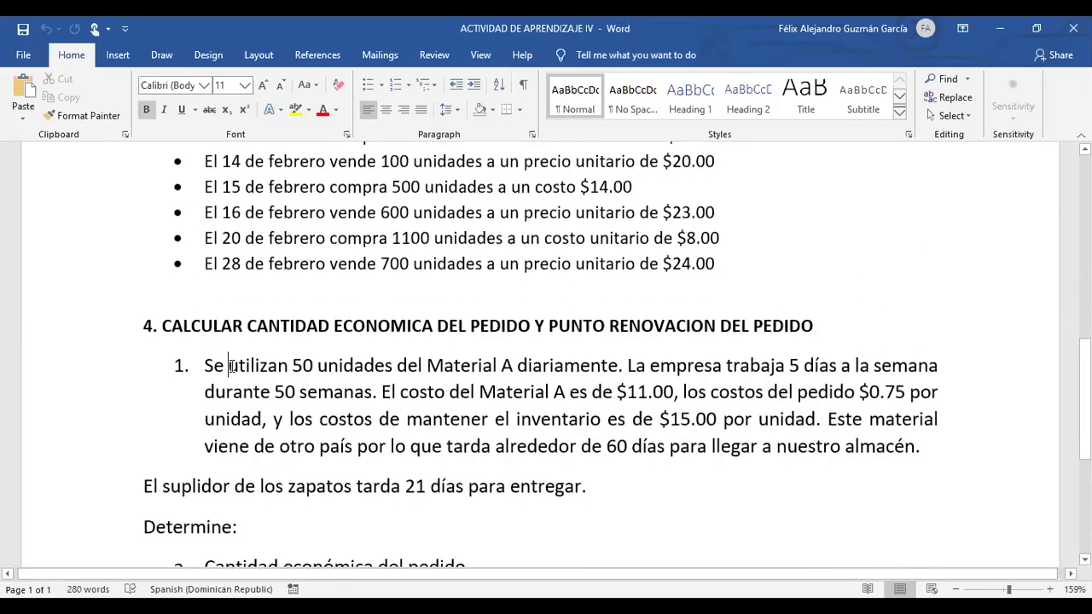
pyautogui.scroll(-3, 230, 366)
pyautogui.scroll(8, 256, 375)
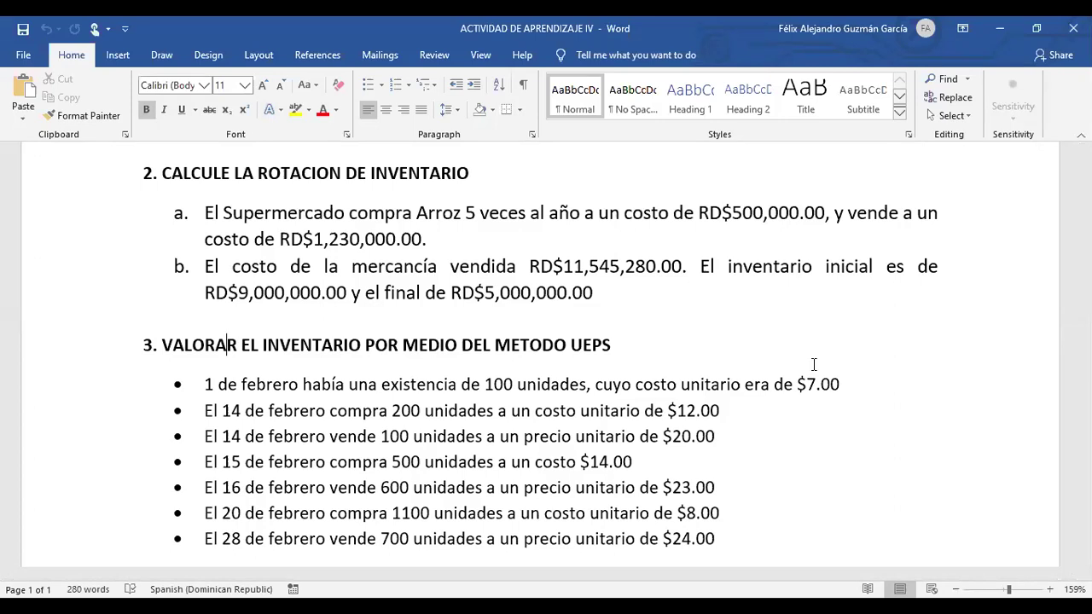
pyautogui.click(652, 299)
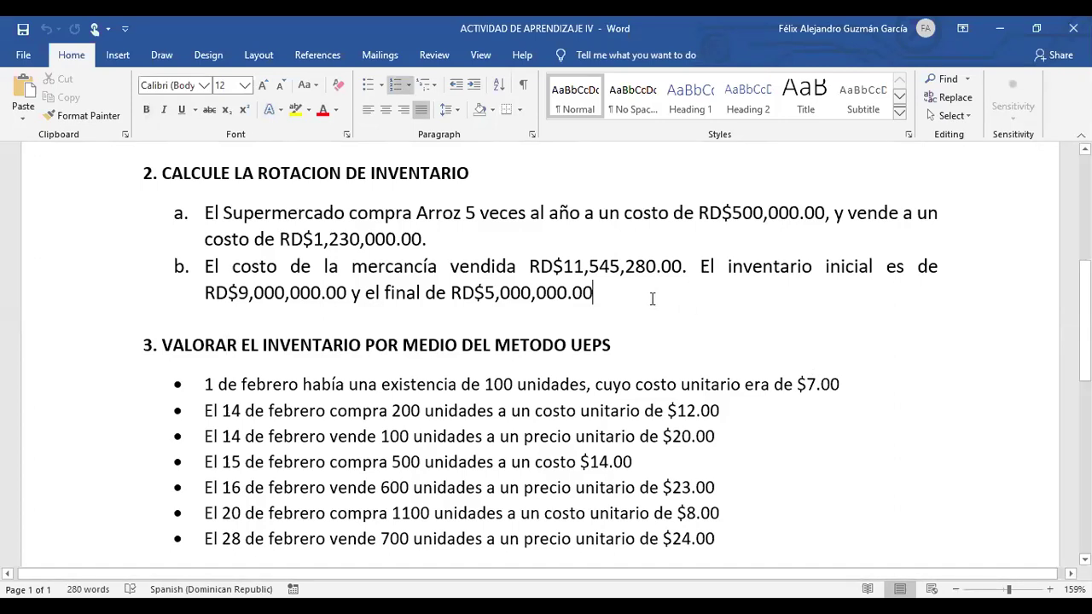